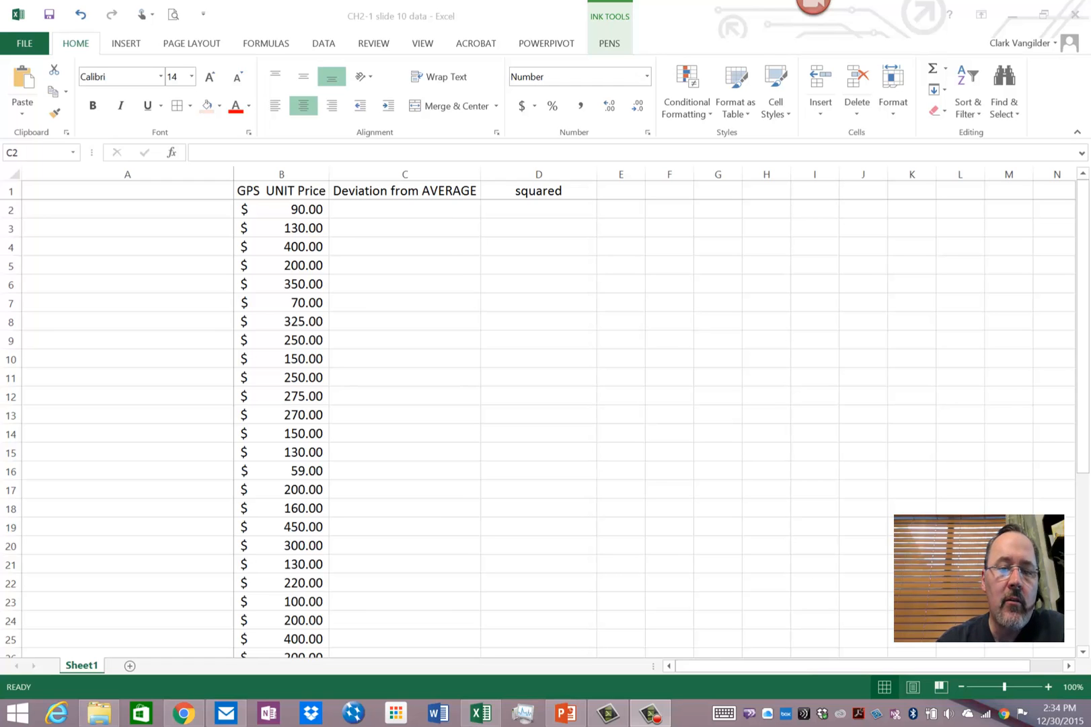
# Step: Name the GPS unit price range B2:B31 'gpsunits' and review the empty summary rows below it
pyautogui.moveTo(295, 210)
pyautogui.mouseDown()
pyautogui.moveTo(299, 667)
pyautogui.moveTo(293, 503)
pyautogui.mouseUp()
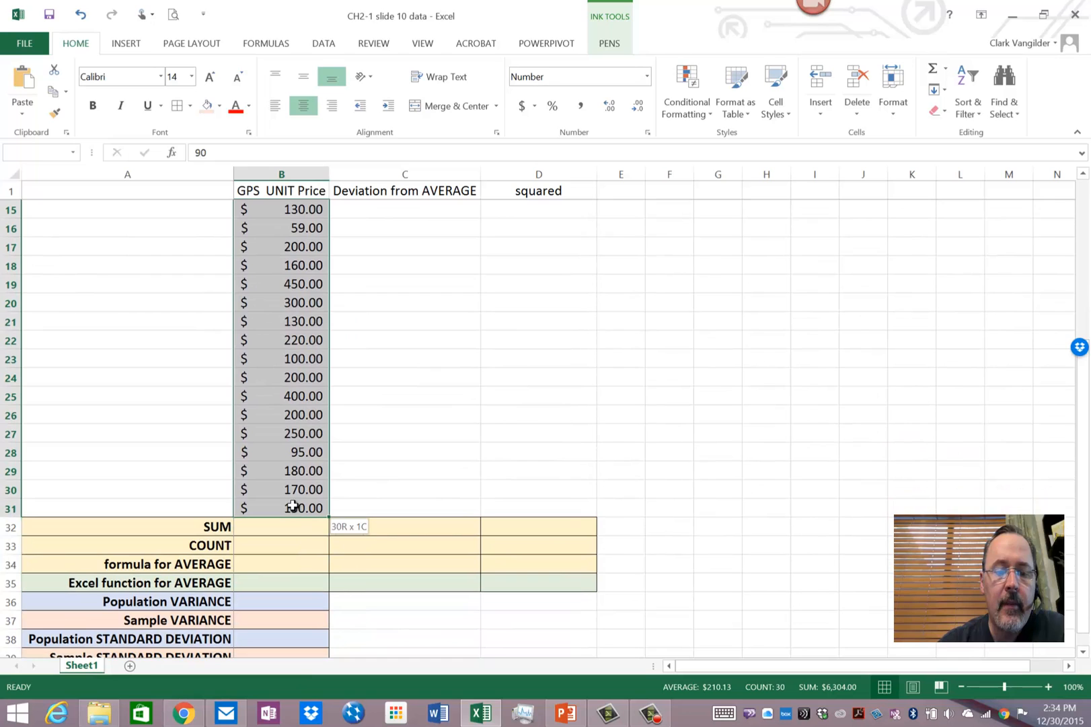
pyautogui.click(26, 152)
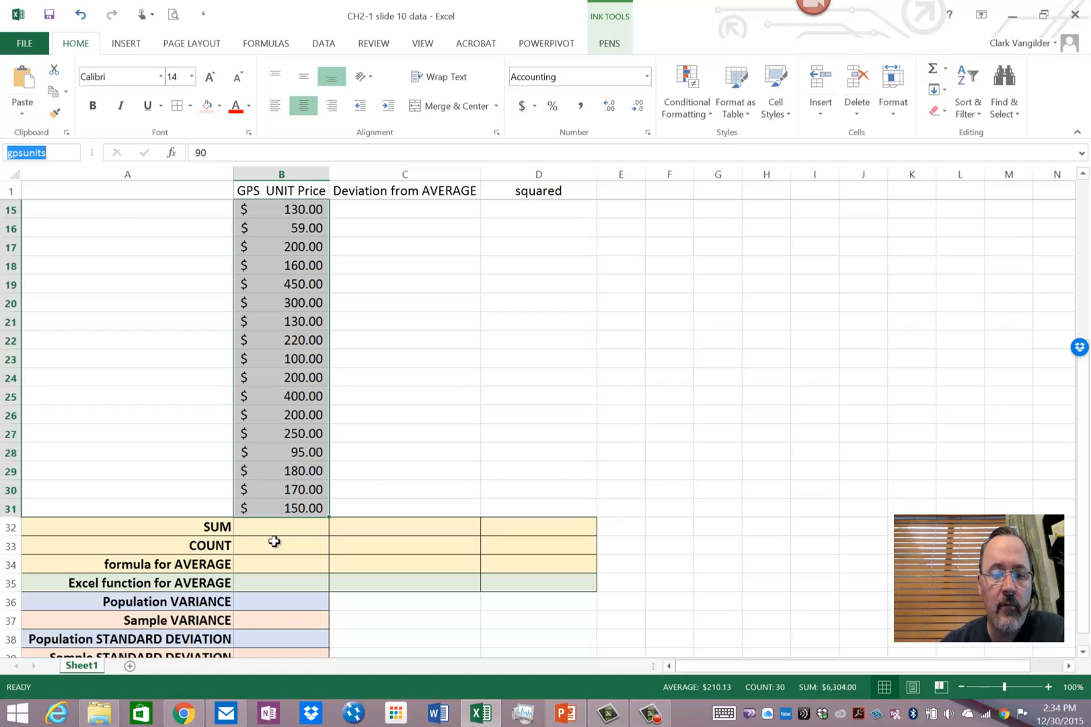
pyautogui.moveTo(290, 529)
pyautogui.mouseDown()
pyautogui.moveTo(295, 656)
pyautogui.moveTo(294, 622)
pyautogui.mouseUp()
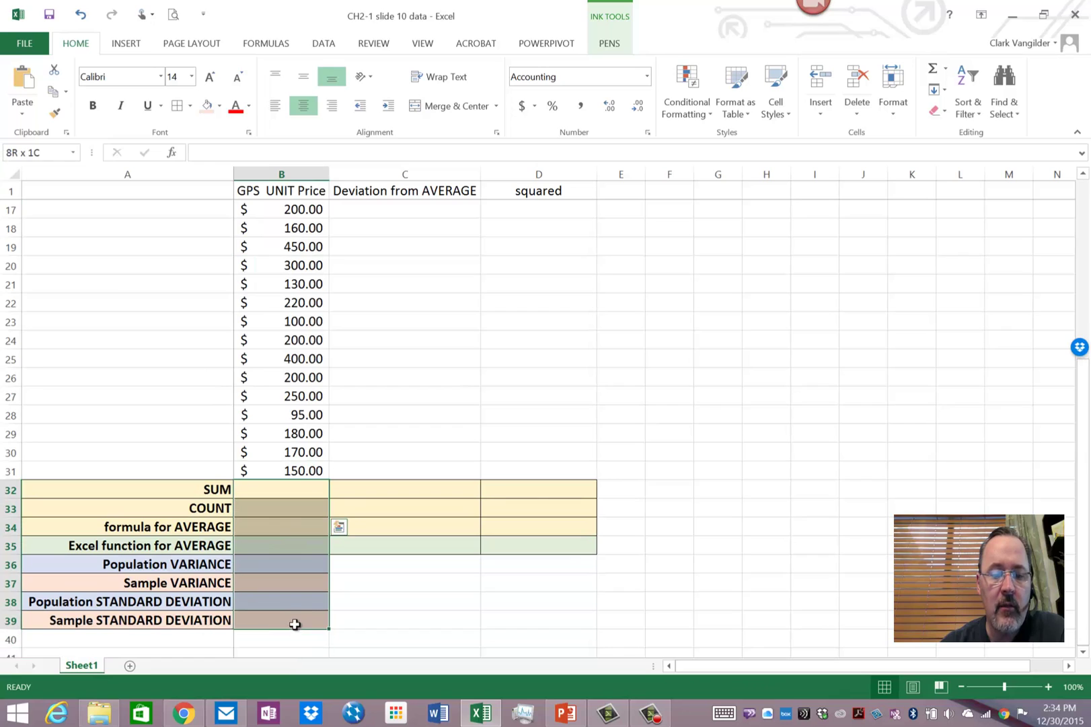
pyautogui.click(297, 490)
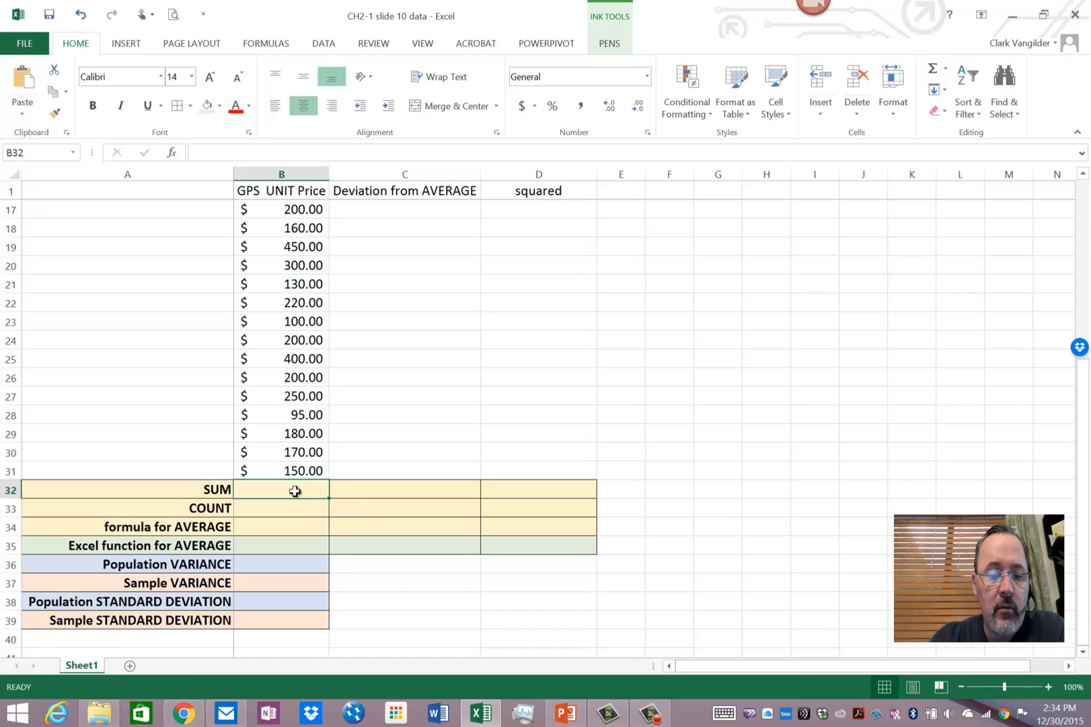
pyautogui.moveTo(202, 565); pyautogui.dragTo(185, 621)
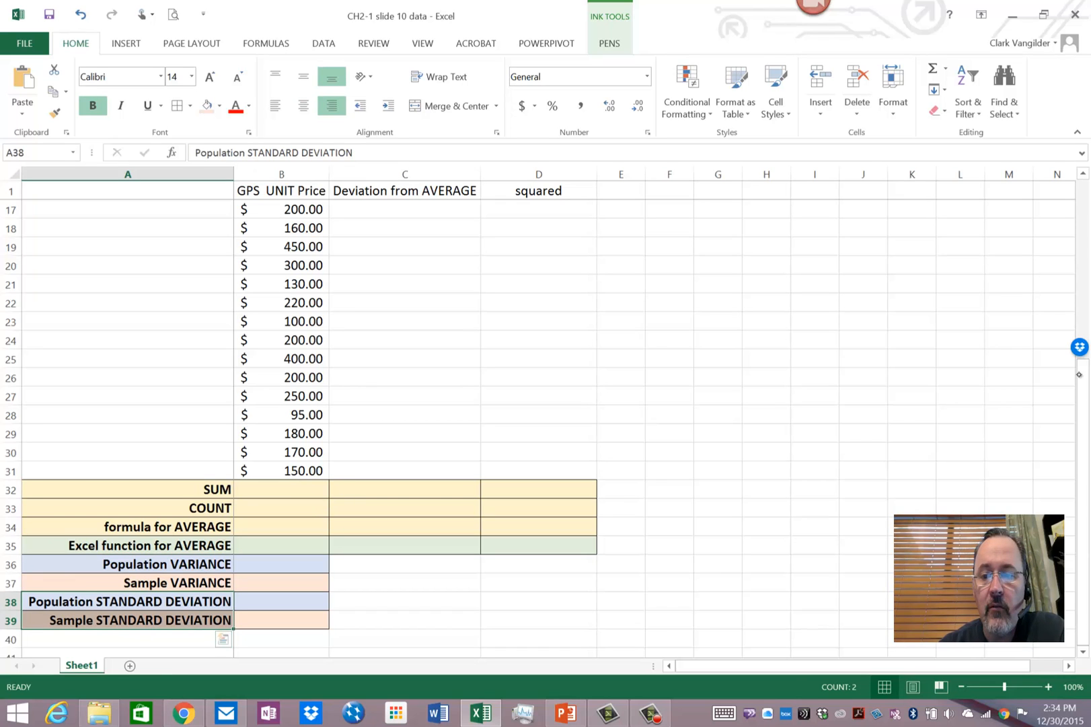
pyautogui.moveTo(1082, 373); pyautogui.dragTo(1083, 188)
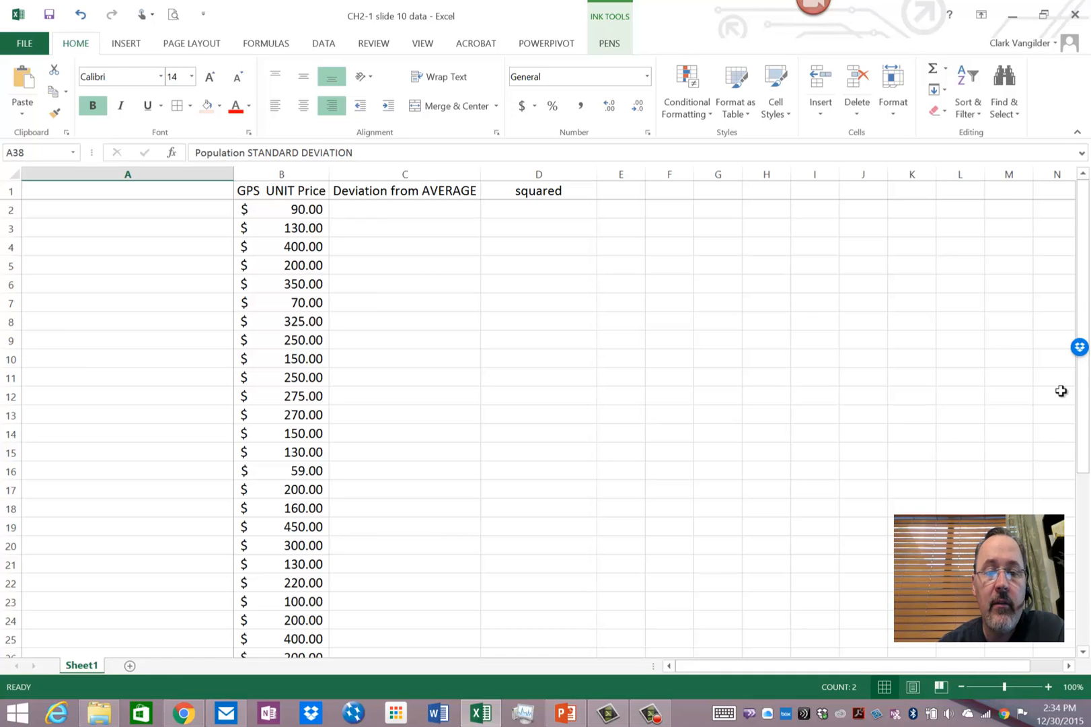
pyautogui.moveTo(1082, 426); pyautogui.dragTo(1082, 622)
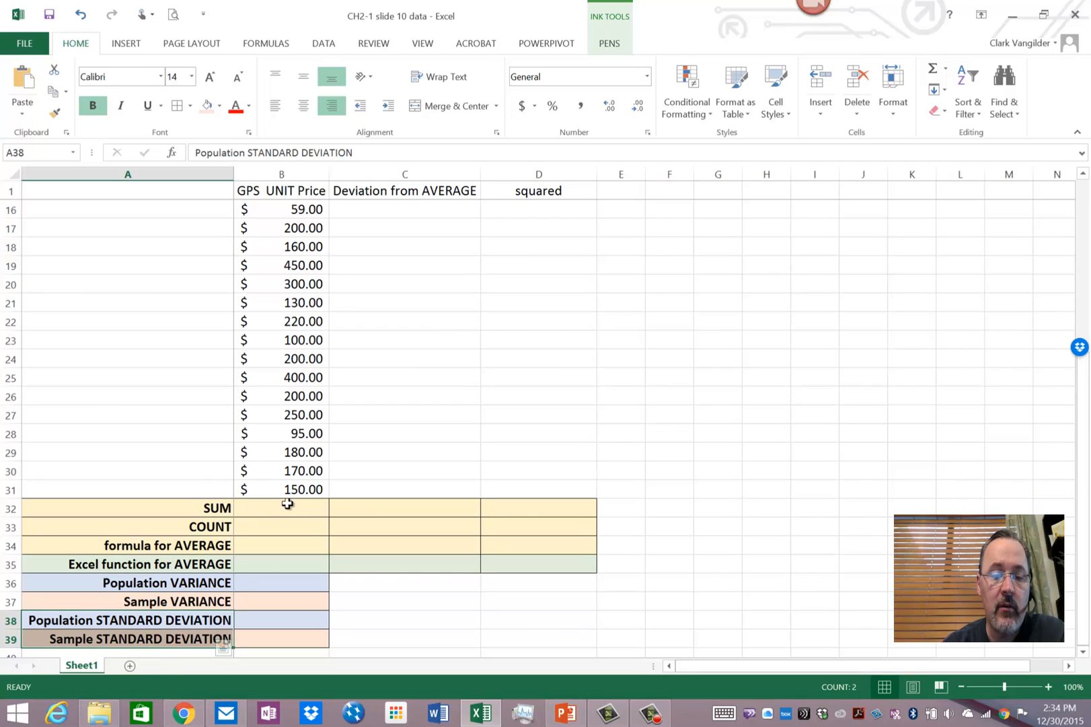
pyautogui.click(281, 508)
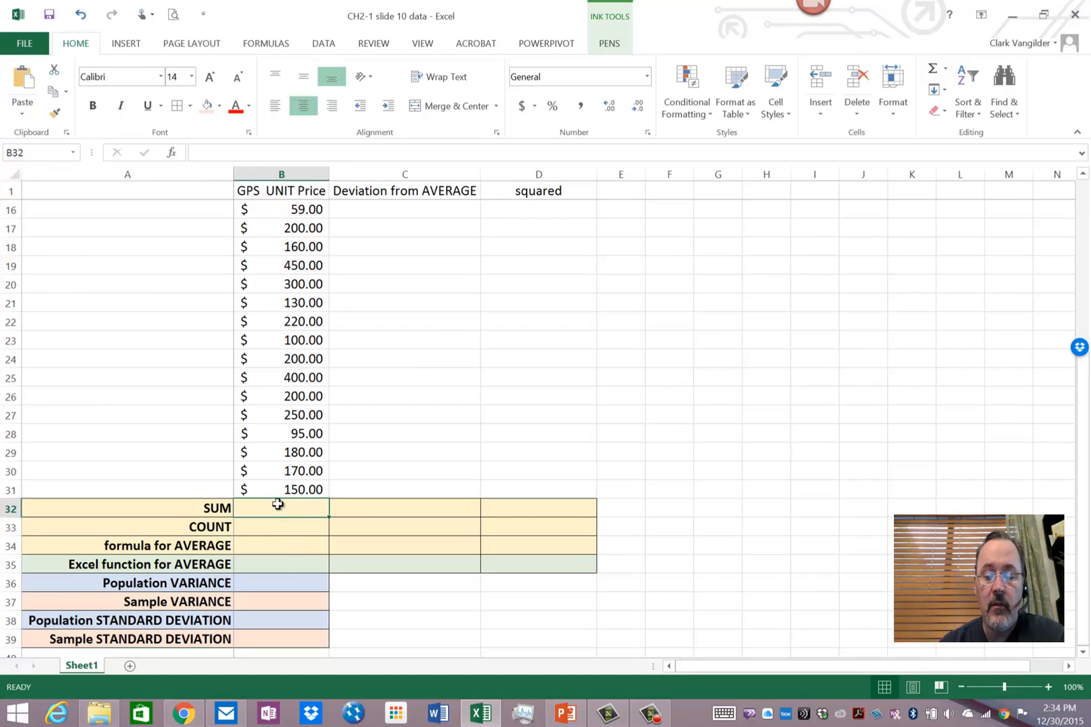
pyautogui.write('=sum')
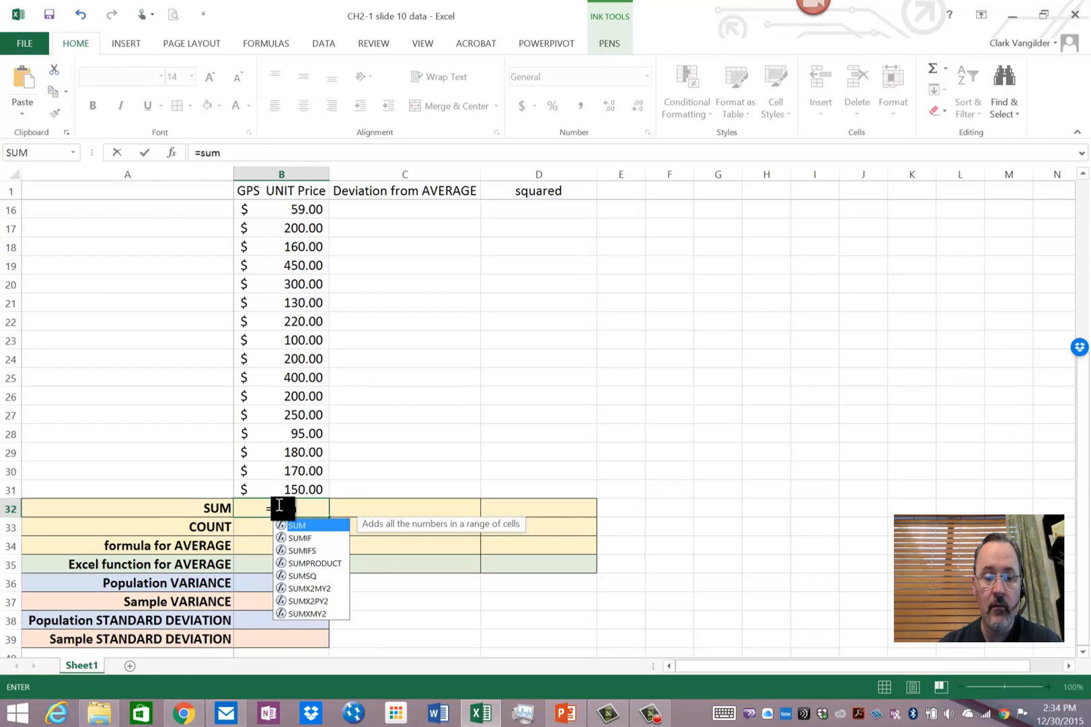
pyautogui.write('(')
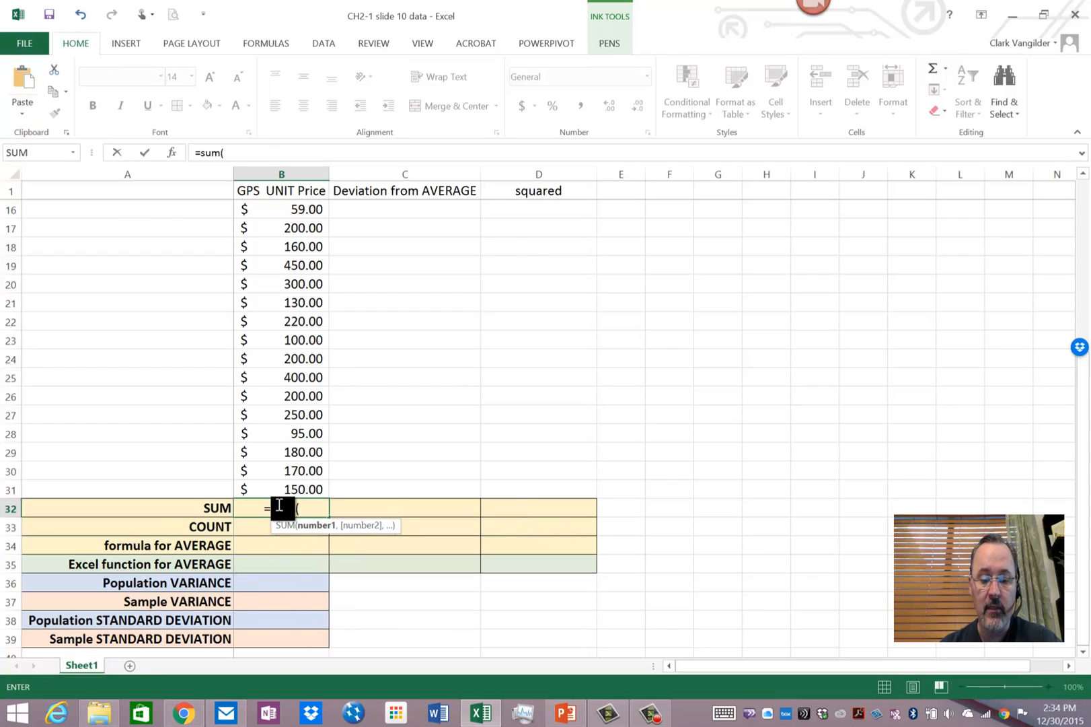
pyautogui.write('gpsunits')
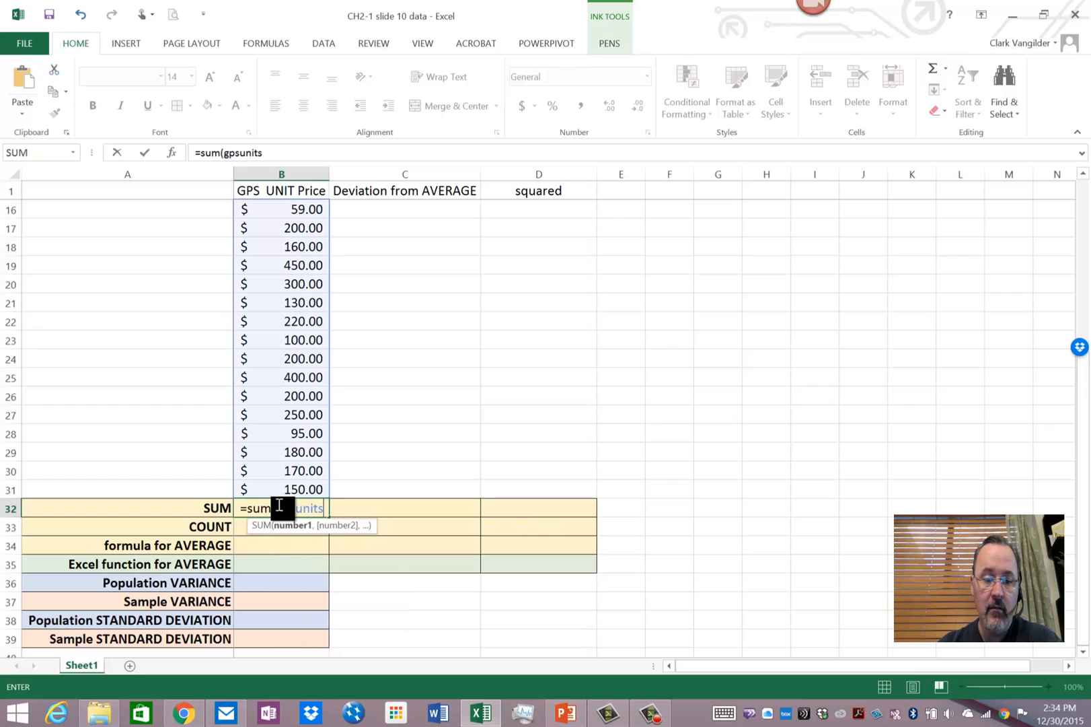
pyautogui.write(')')
# Step: Enter =SUM(gpsunits) showing $6,304.00 in accounting format and =COUNT(gpsunits) showing 30
pyautogui.press('Return')
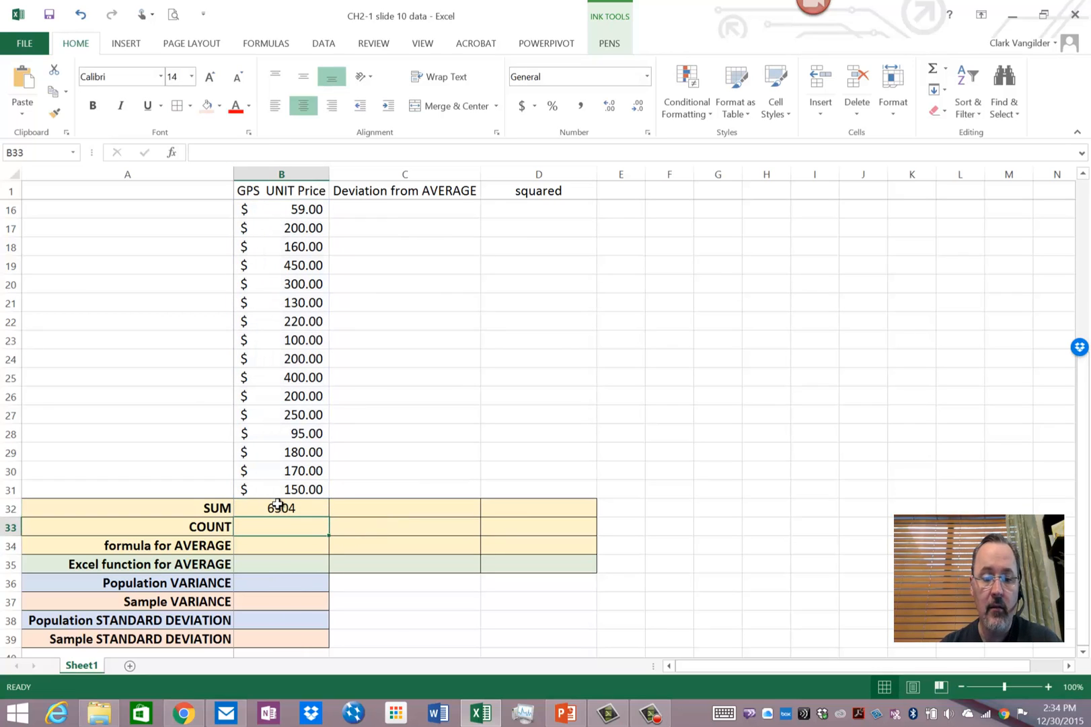
pyautogui.write('=co')
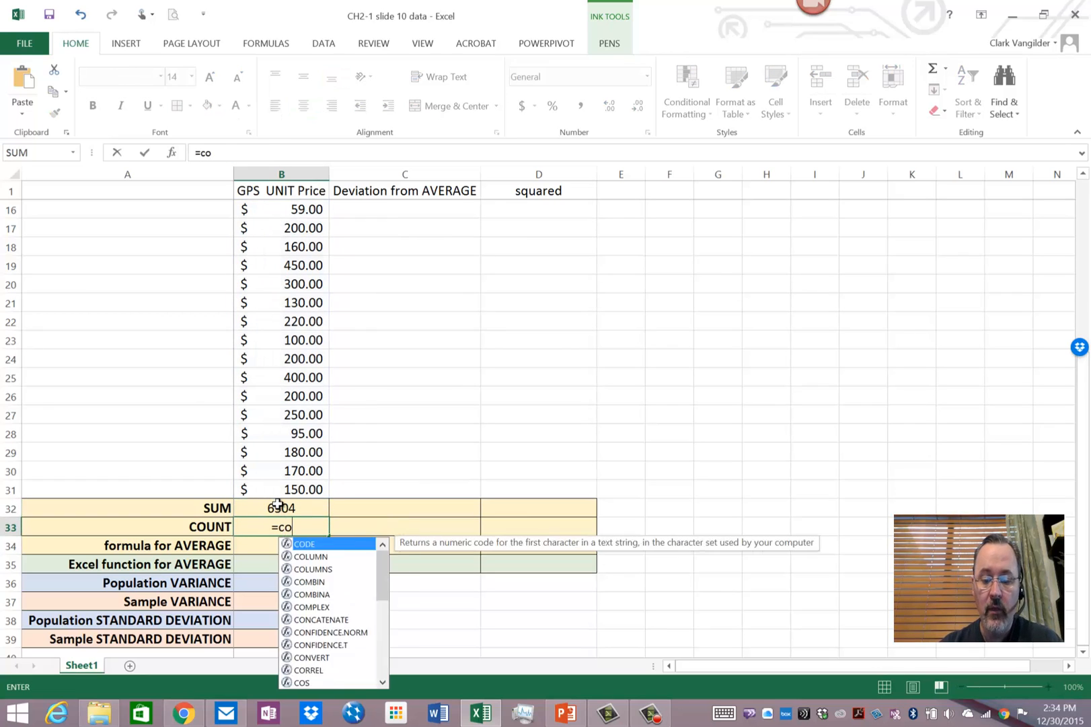
pyautogui.write('unt(')
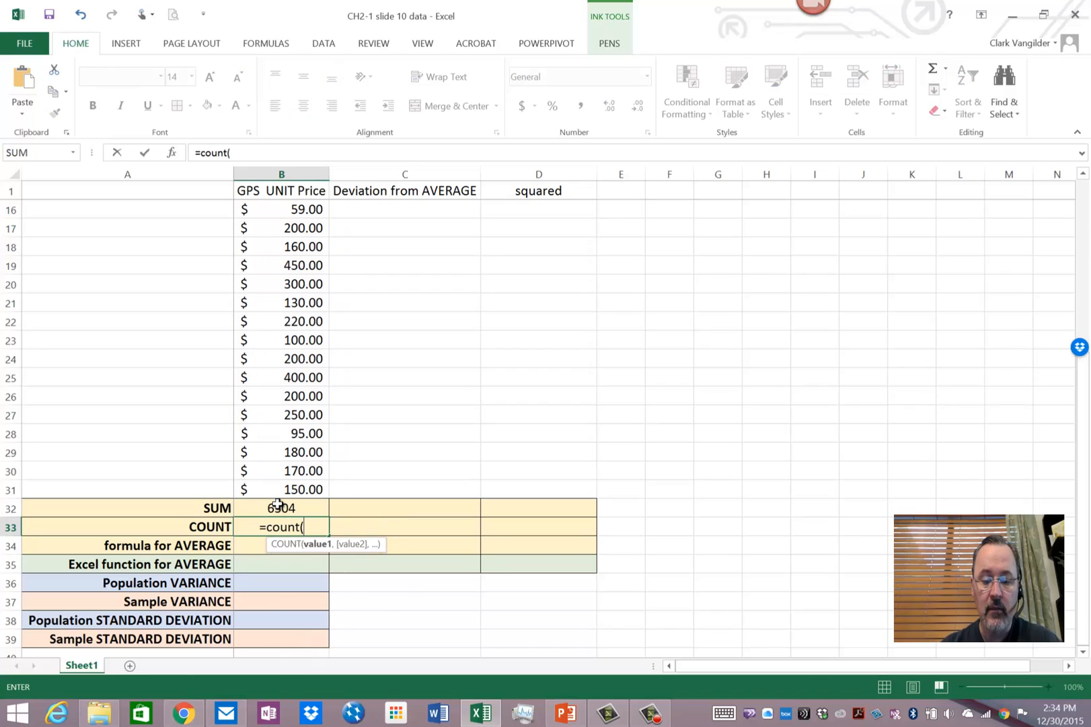
pyautogui.write('gps')
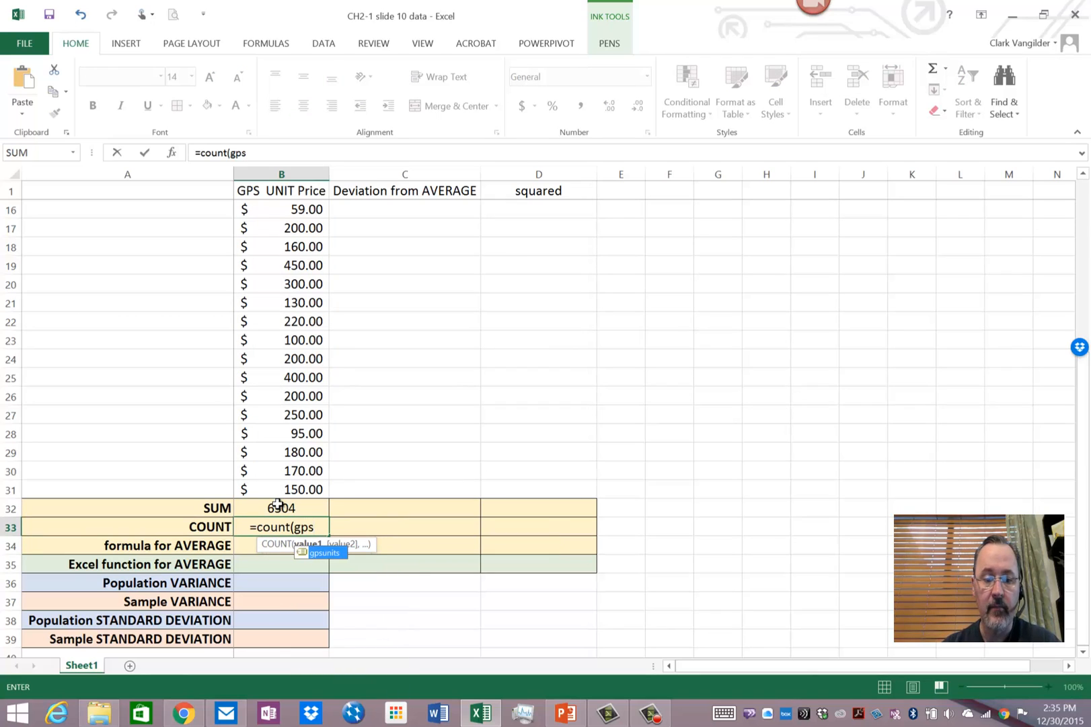
pyautogui.press('Tab')
pyautogui.write(')')
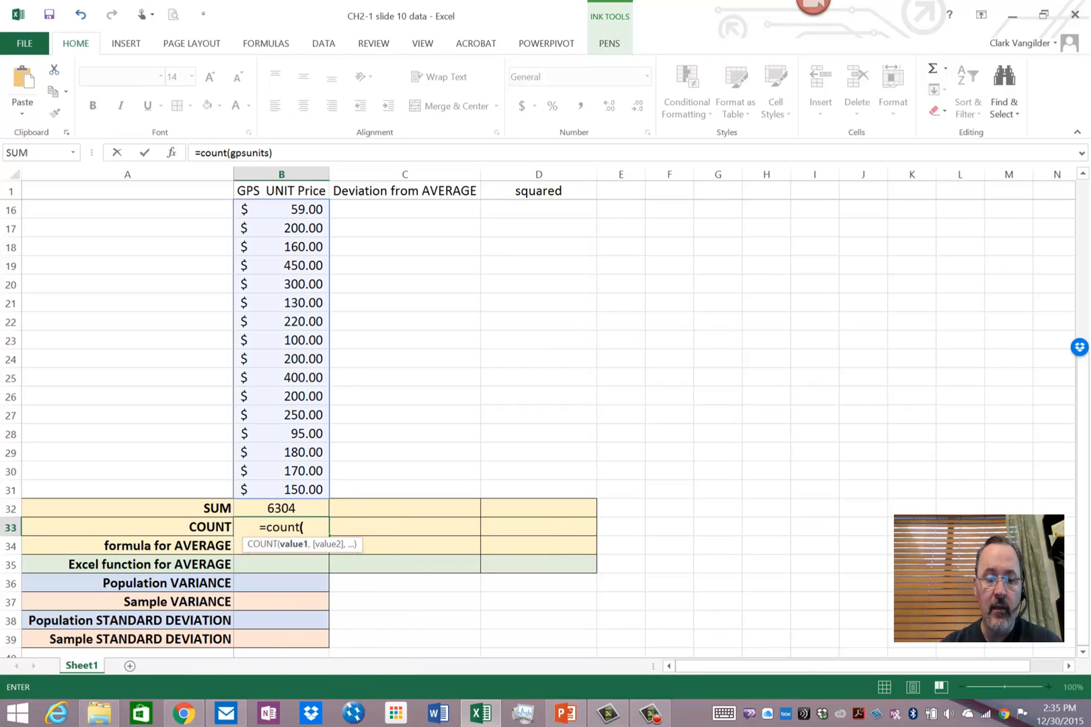
pyautogui.press('Return')
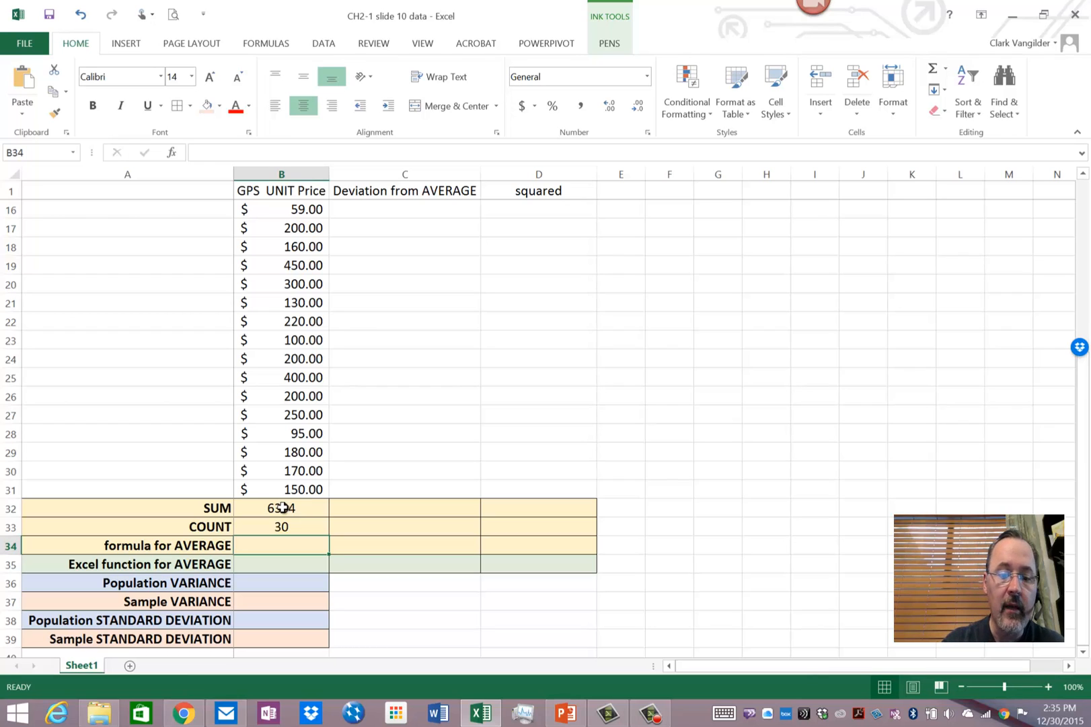
pyautogui.click(282, 507)
pyautogui.click(523, 106)
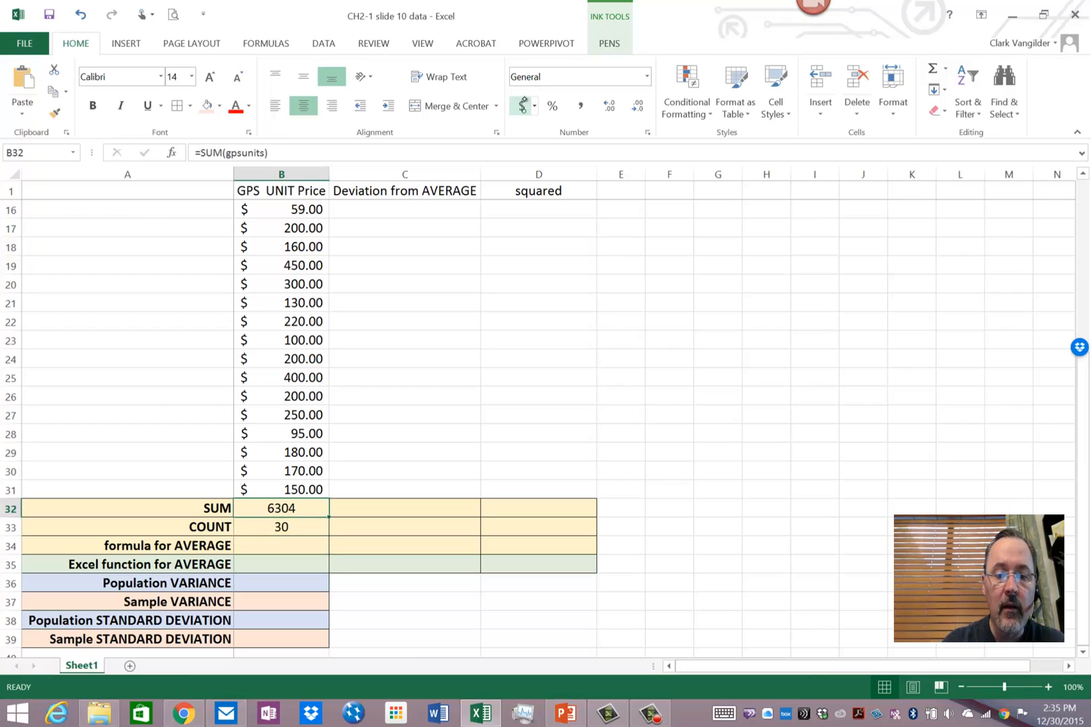
# Step: Enter =B32/B33 in B34 so the formula average shows $210.13
pyautogui.click(281, 545)
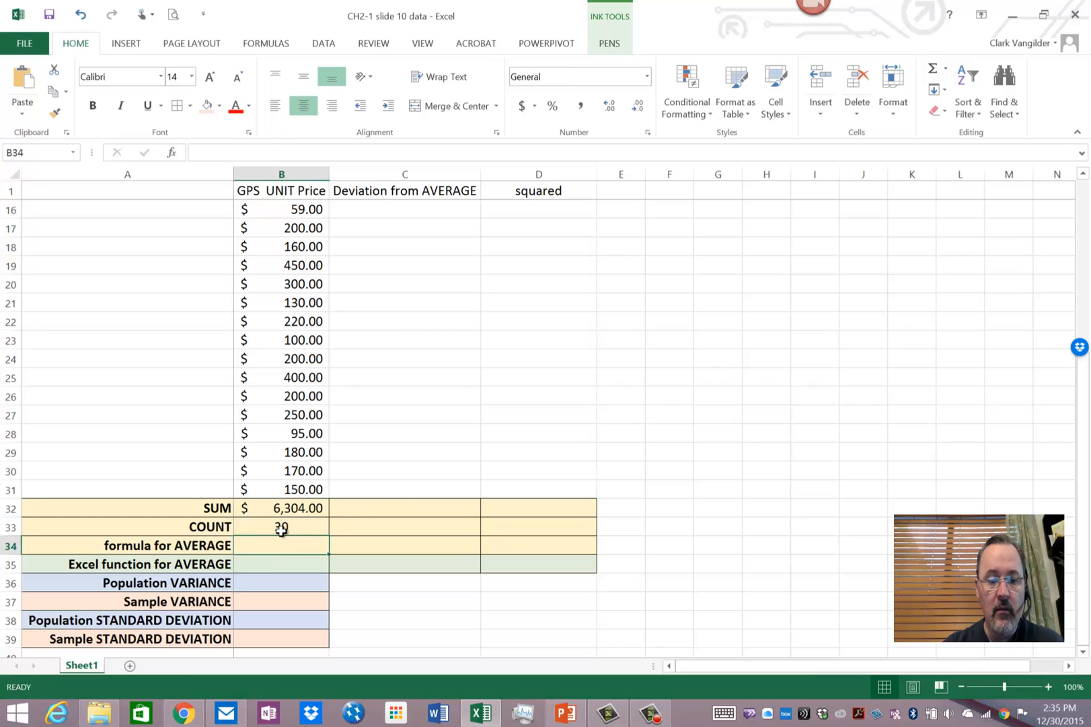
pyautogui.write('=')
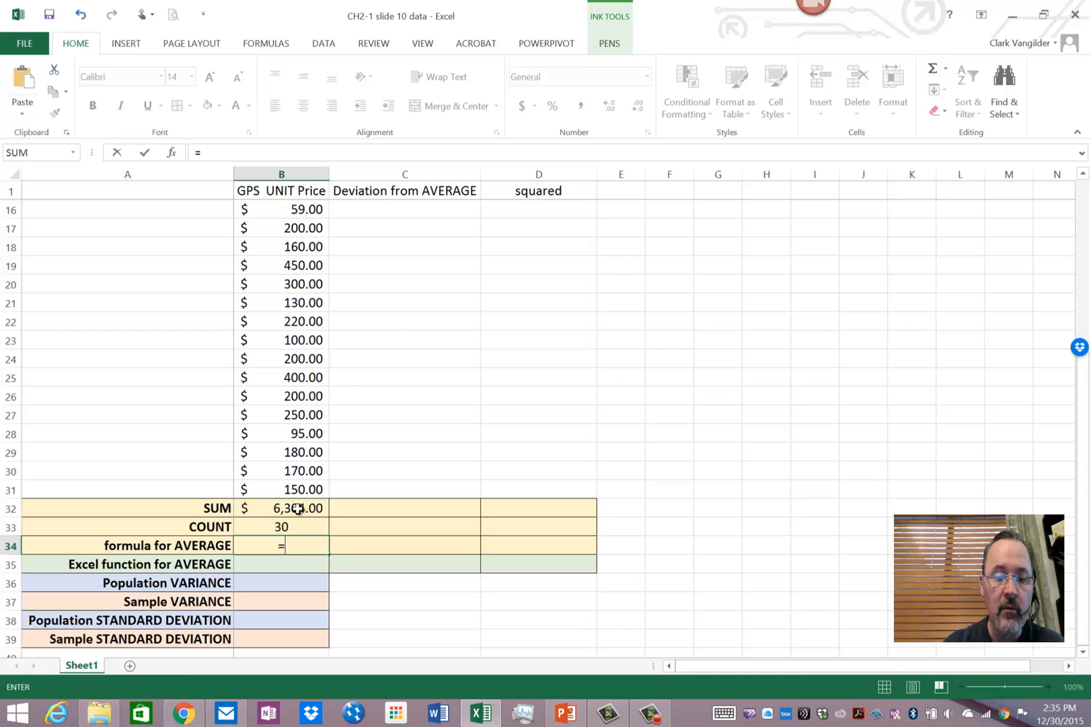
pyautogui.click(297, 508)
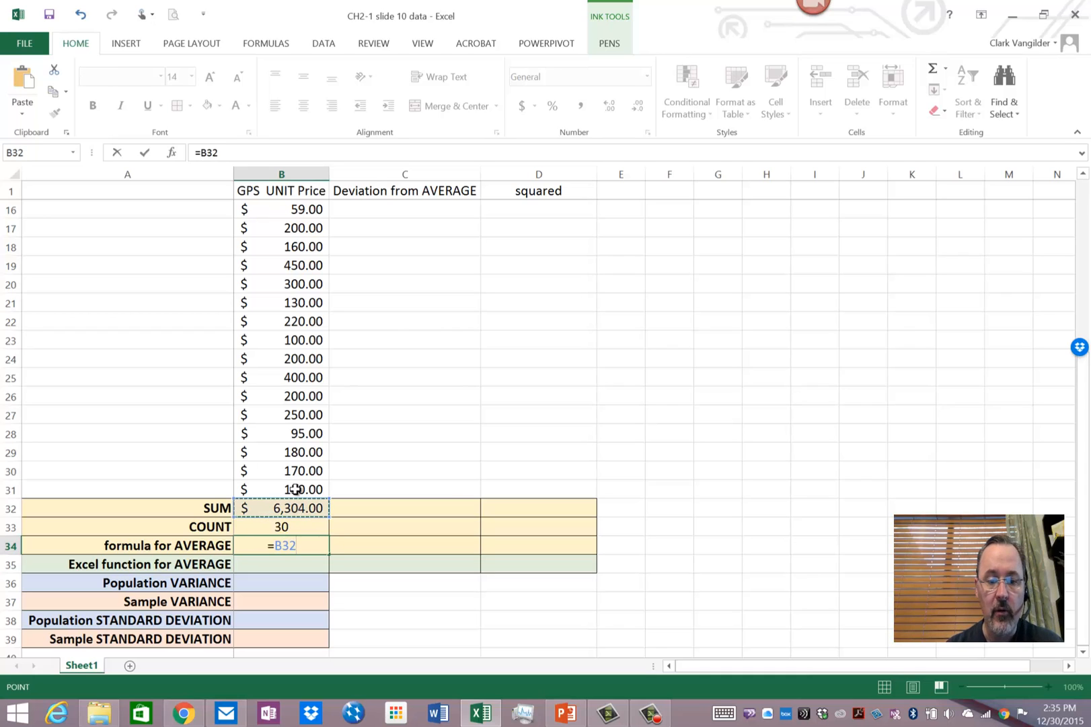
pyautogui.write('/')
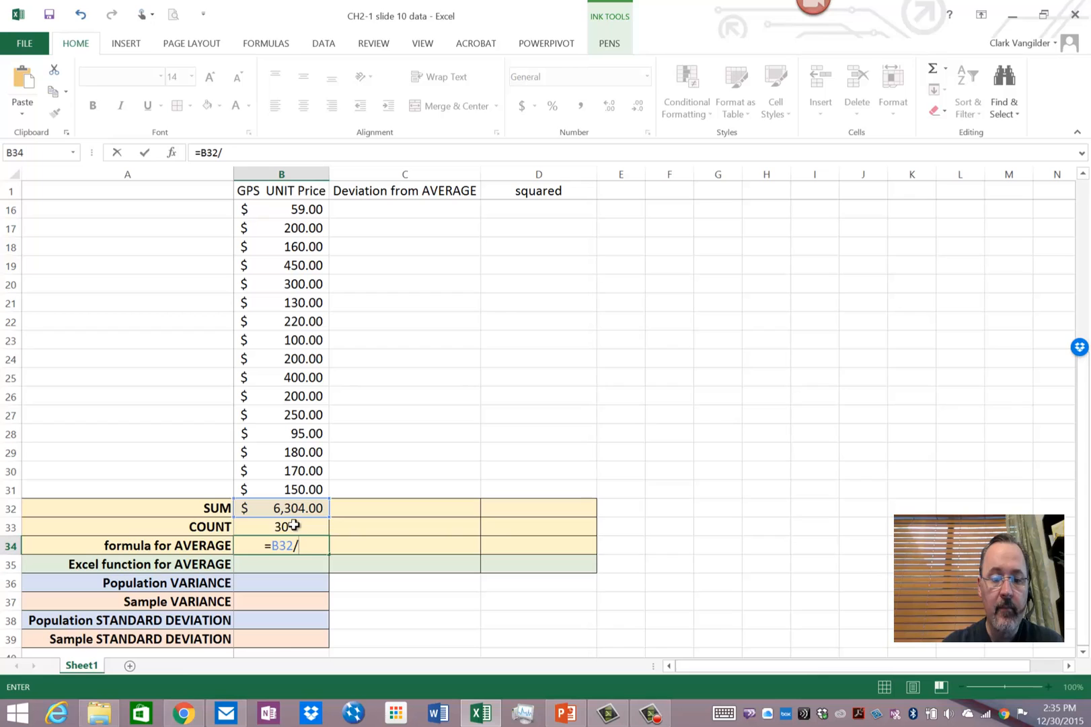
pyautogui.click(293, 526)
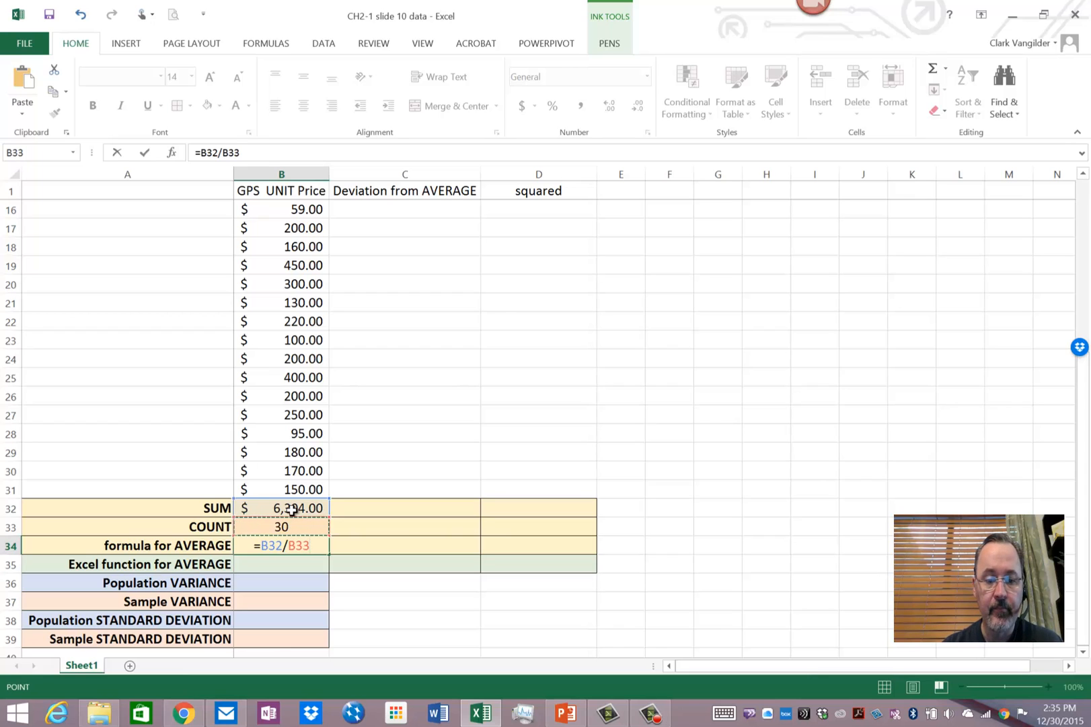
pyautogui.press('Return')
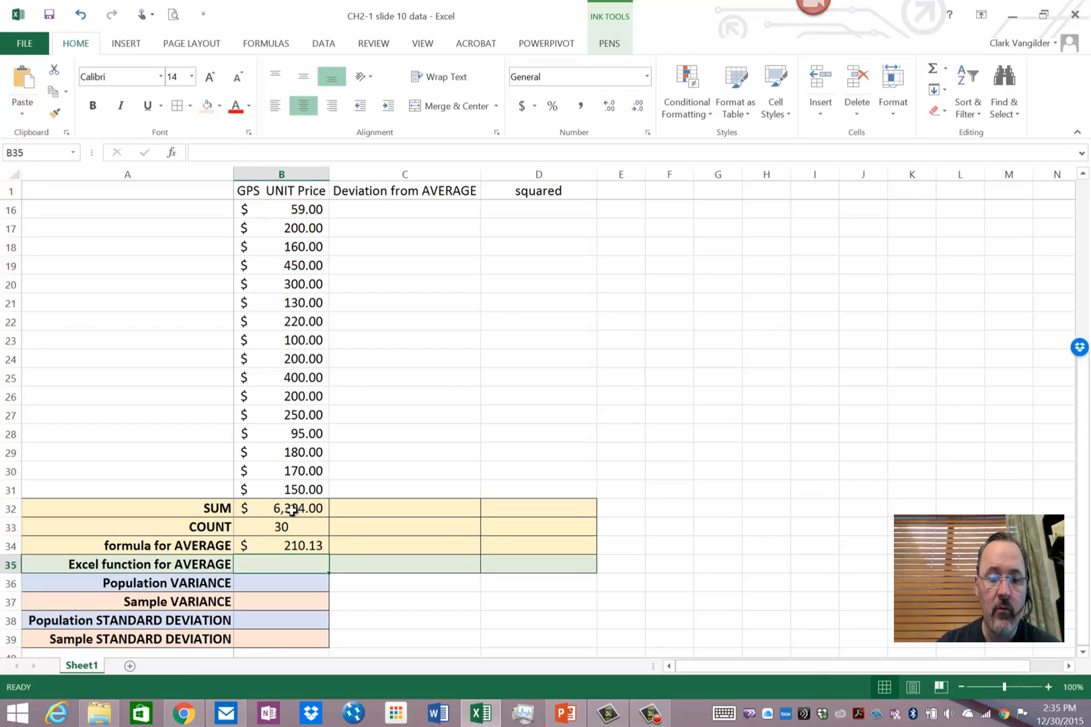
# Step: Enter =AVERAGE(gpsunits) in B35, matching the formula average of 210.13
pyautogui.click(170, 564)
pyautogui.doubleClick(281, 563)
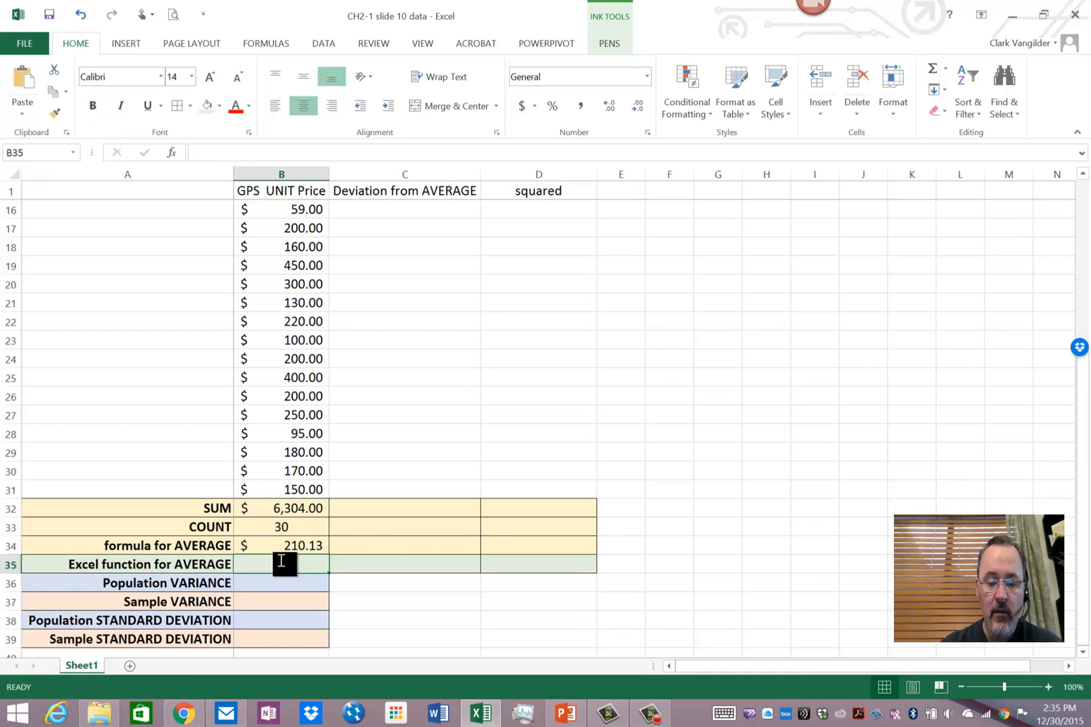
pyautogui.write('=aver')
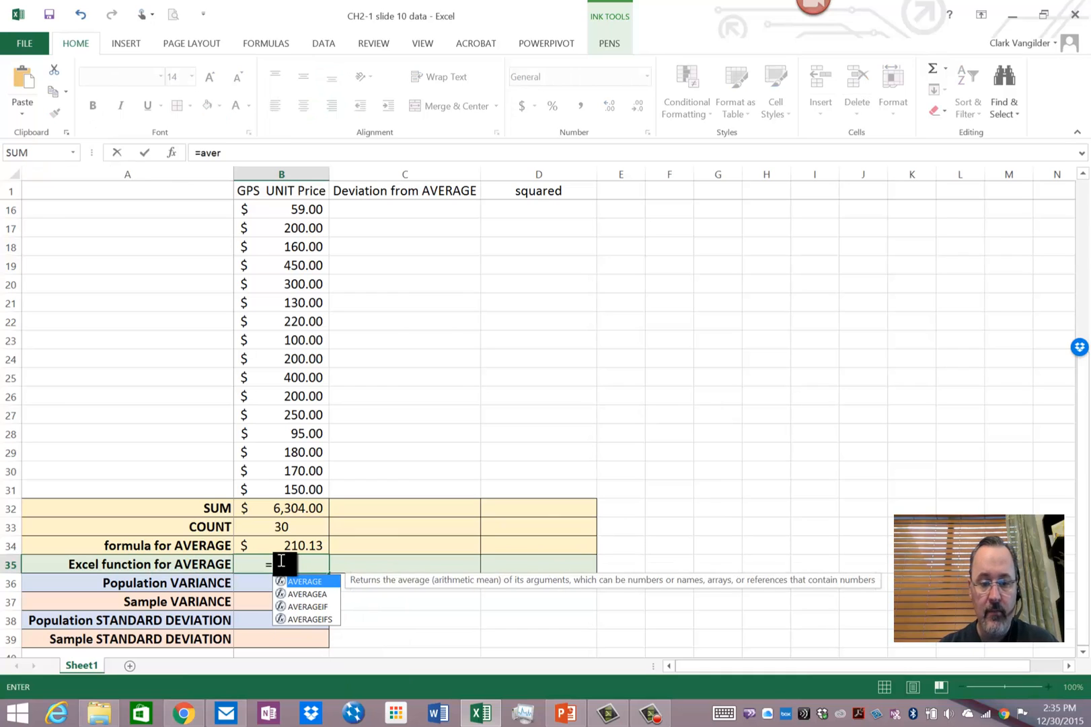
pyautogui.press('Tab')
pyautogui.write('gps')
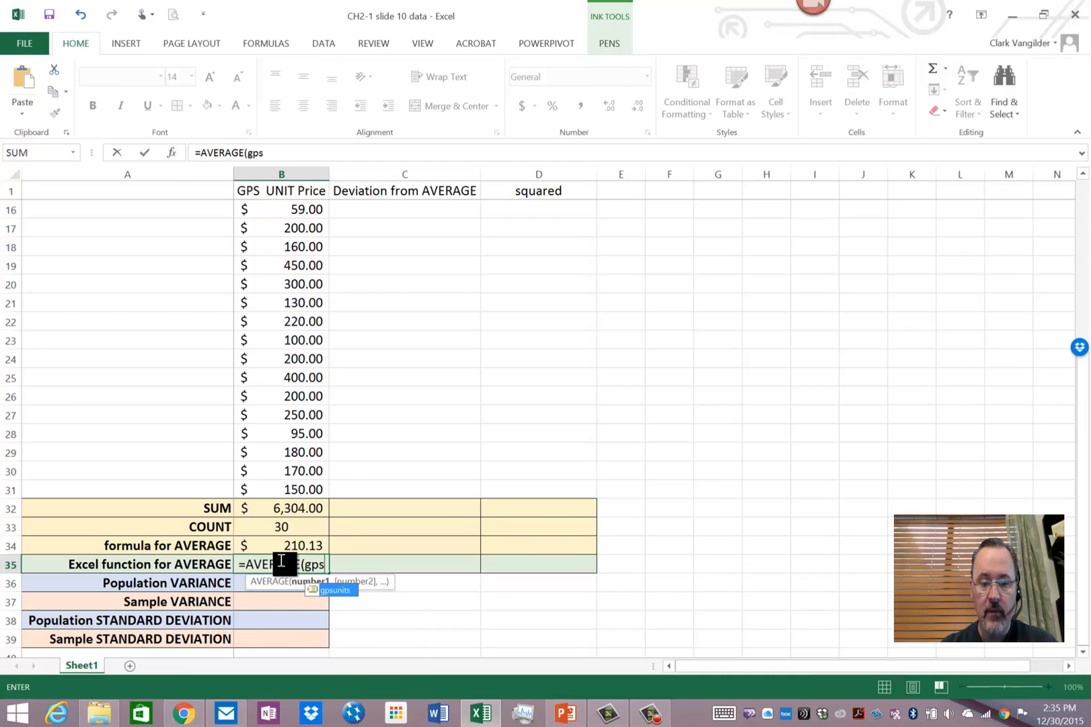
pyautogui.press('Tab')
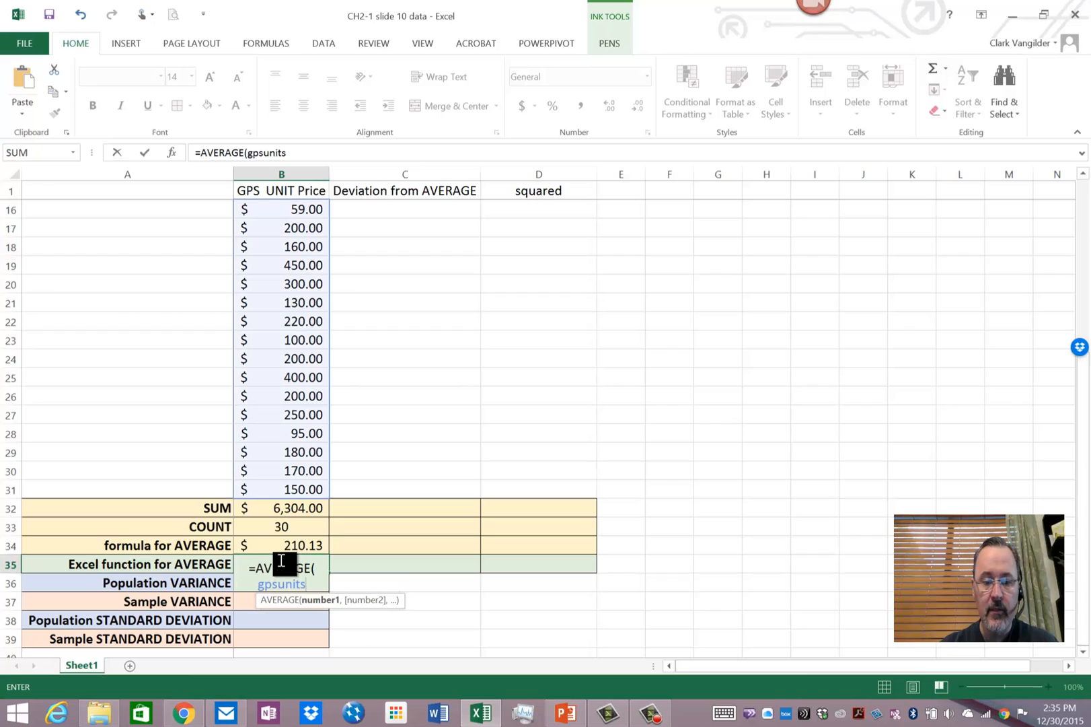
pyautogui.press('Return')
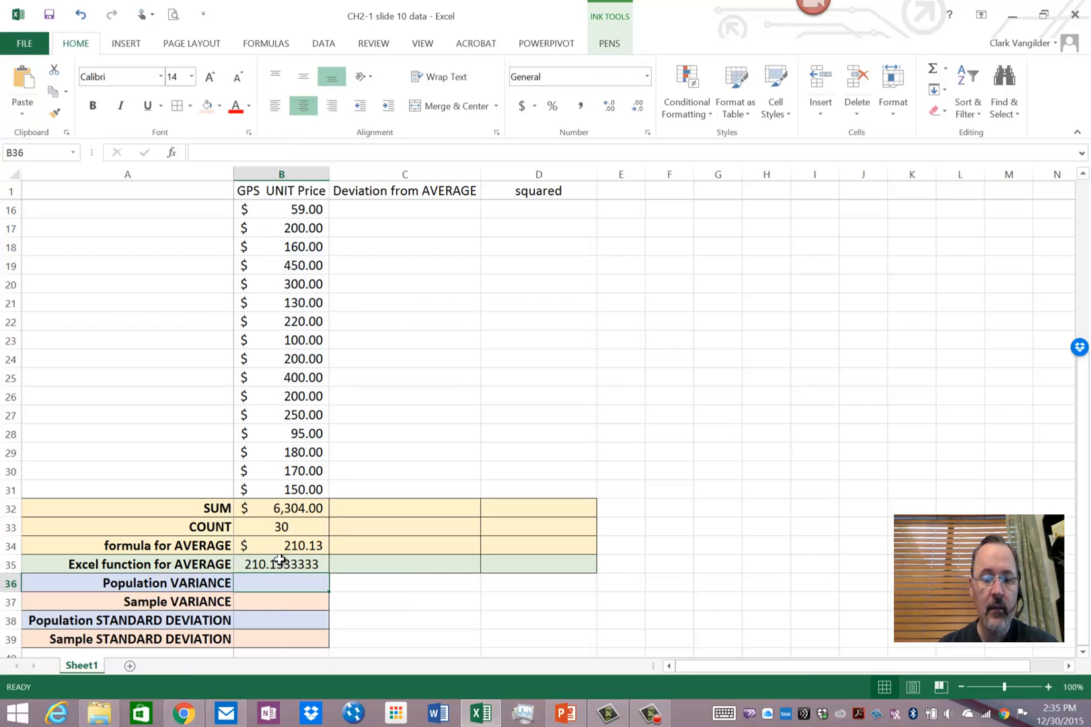
pyautogui.click(290, 564)
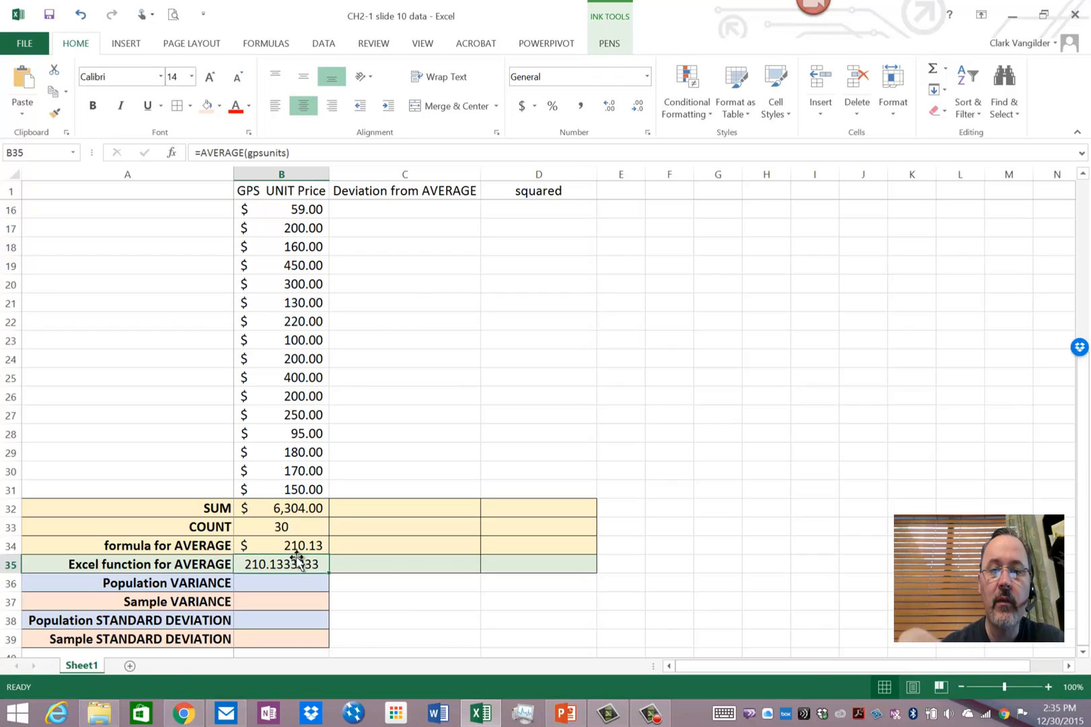
# Step: Format the B35 average as currency with two decimals, reading $210.13
pyautogui.keyDown('shift'); pyautogui.click(307, 638); pyautogui.keyUp('shift')
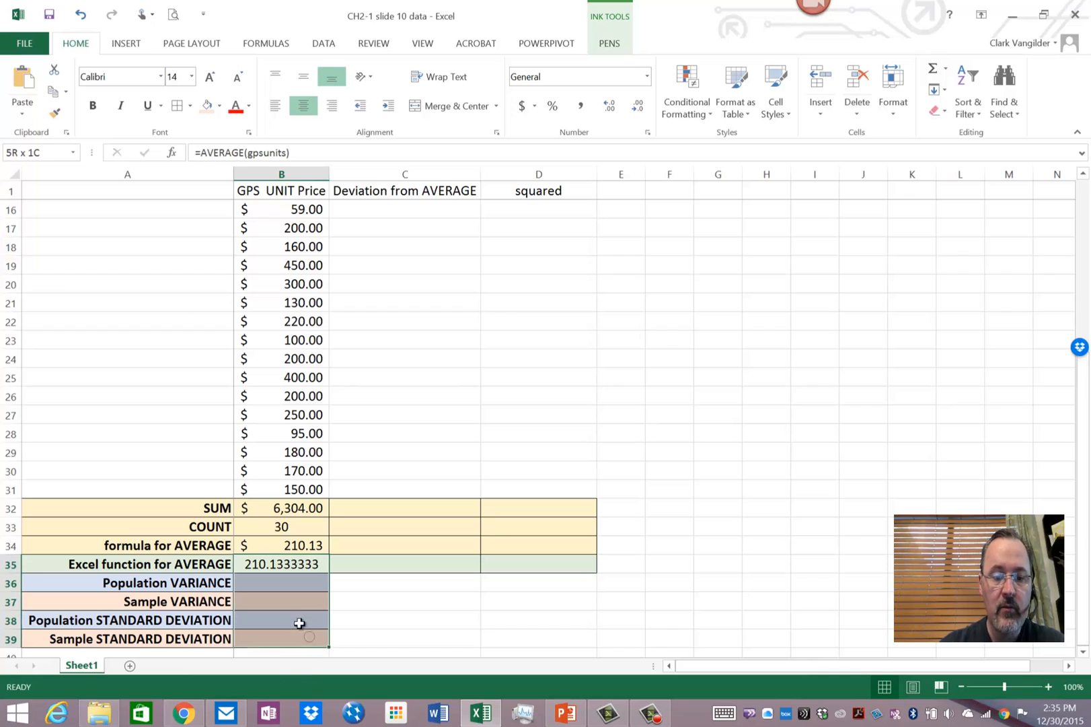
pyautogui.click(638, 106)
pyautogui.click(638, 105)
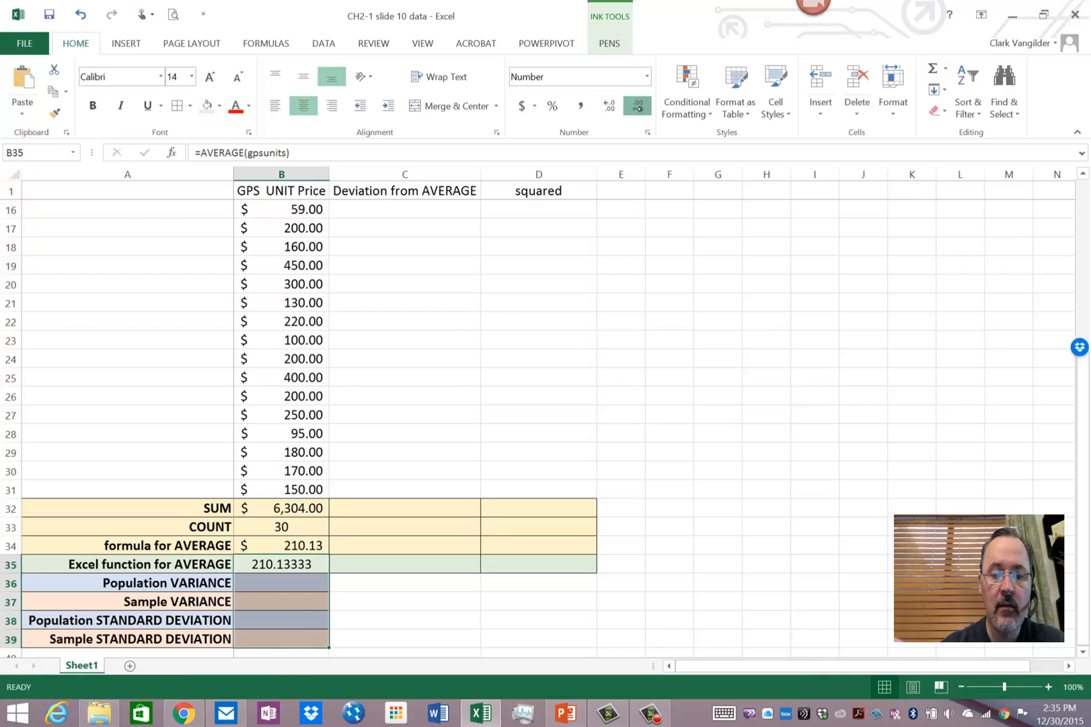
pyautogui.click(638, 105)
pyautogui.click(609, 106)
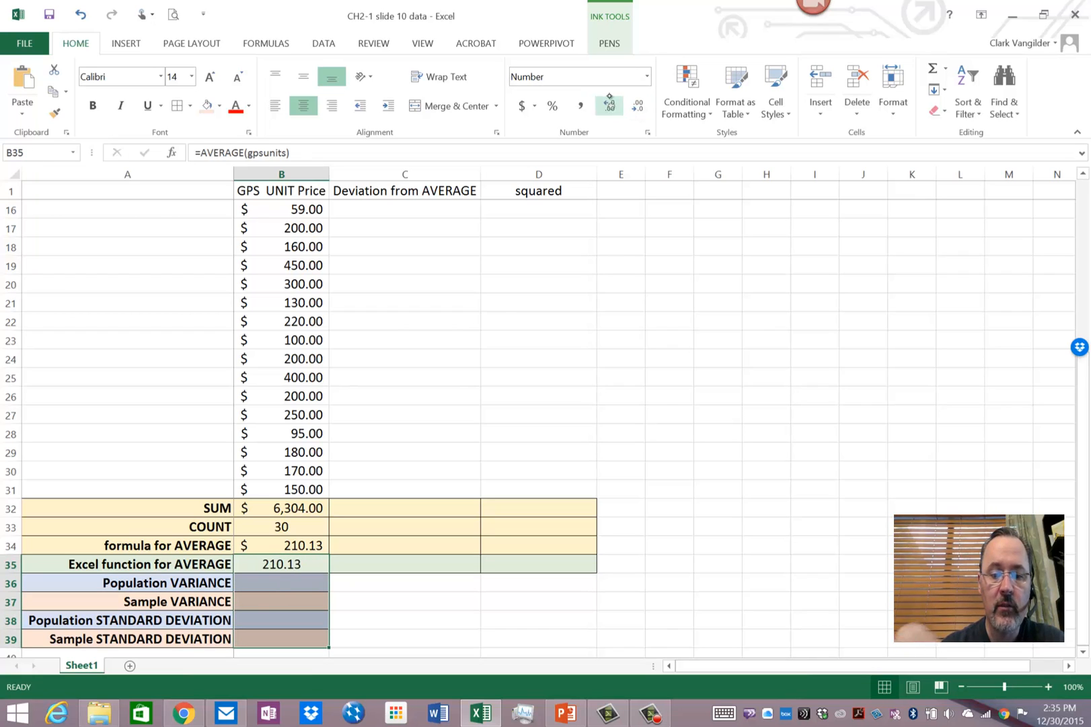
pyautogui.click(281, 582)
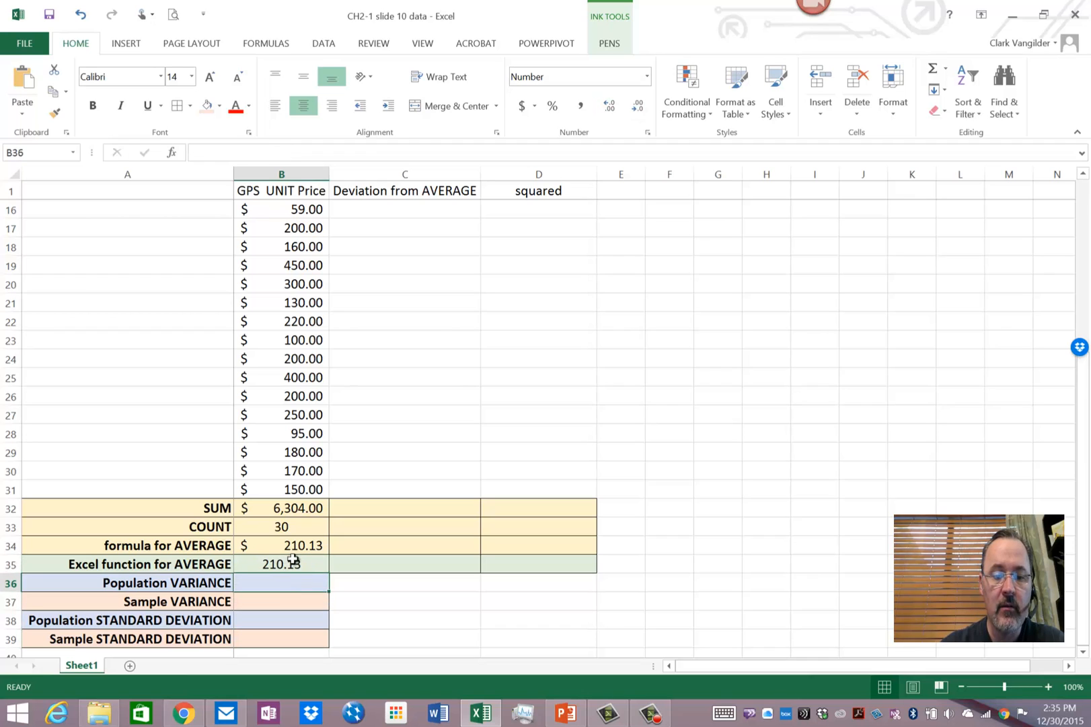
pyautogui.click(297, 564)
pyautogui.hotkey('ctrl', 'shift', '4')
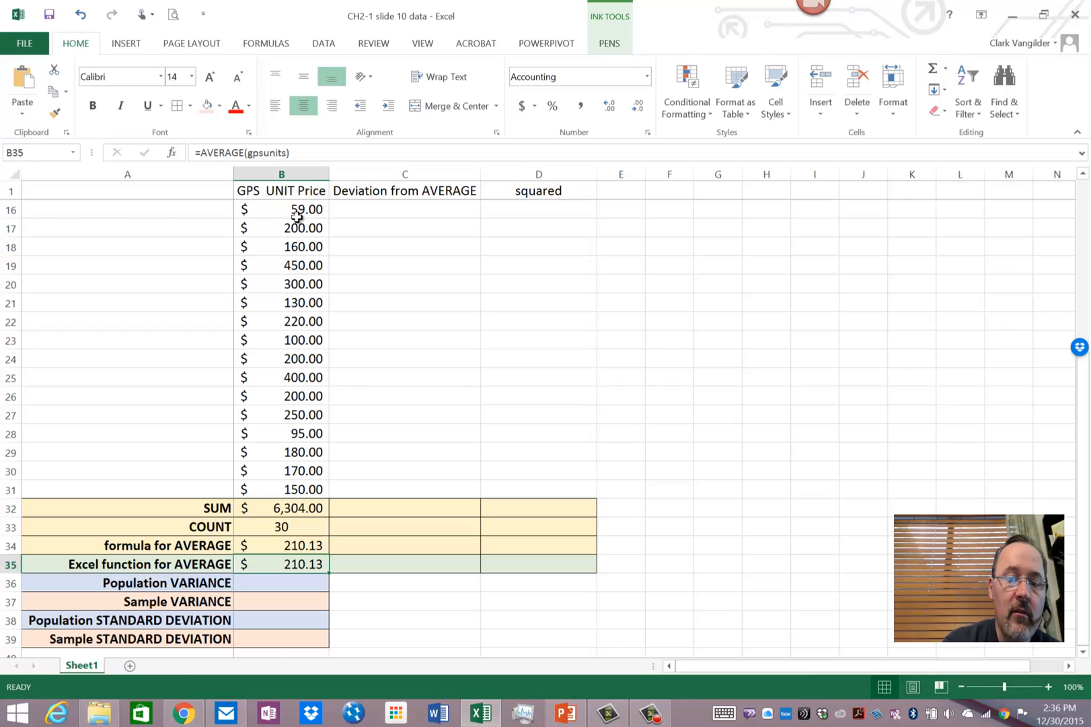
# Step: Build the deviation formula =B2-$B$35 in C2 with an absolute reference to the average
pyautogui.moveTo(298, 213)
pyautogui.mouseDown()
pyautogui.moveTo(315, 395)
pyautogui.moveTo(304, 488)
pyautogui.mouseUp()
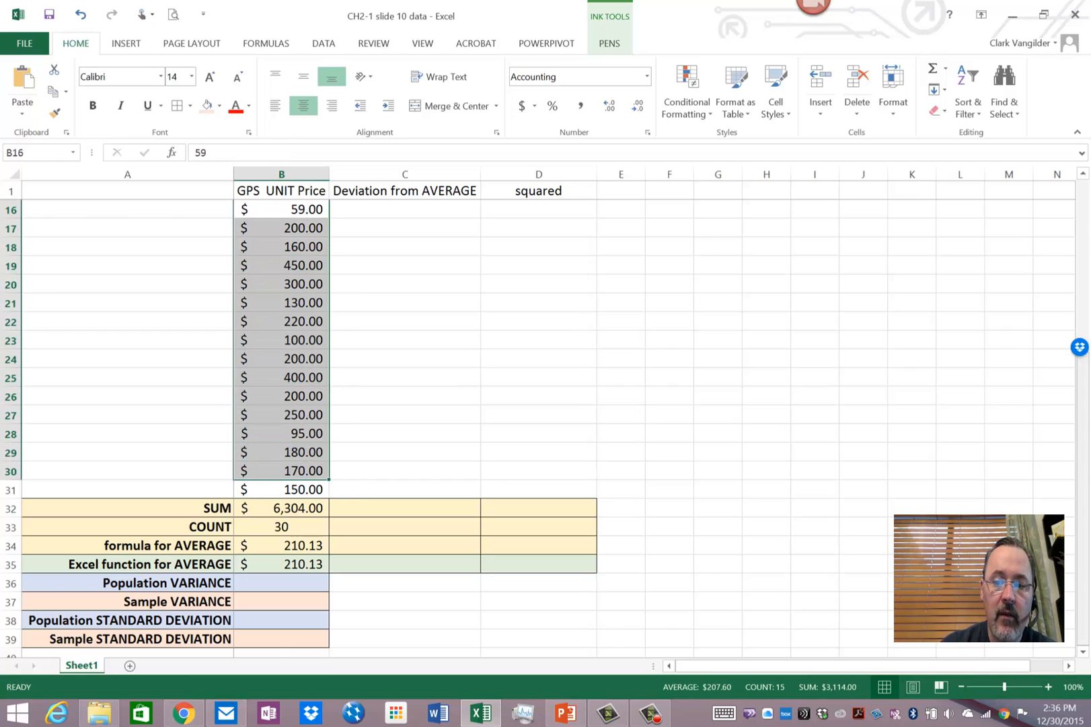
pyautogui.moveTo(1082, 529); pyautogui.dragTo(1082, 367)
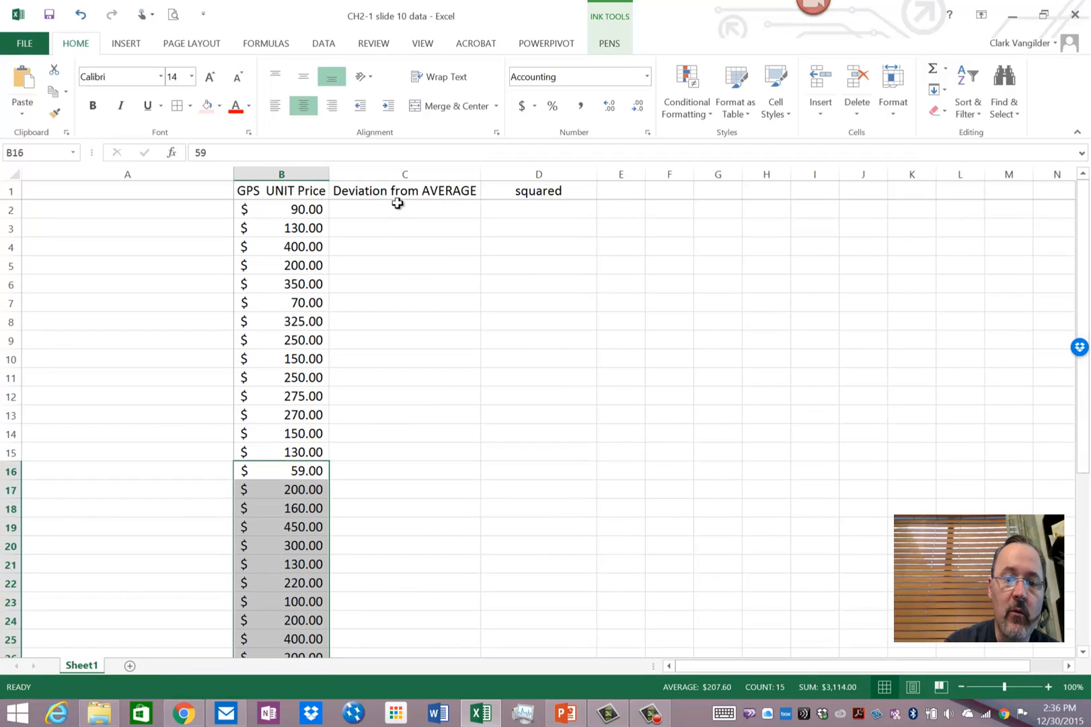
pyautogui.click(415, 209)
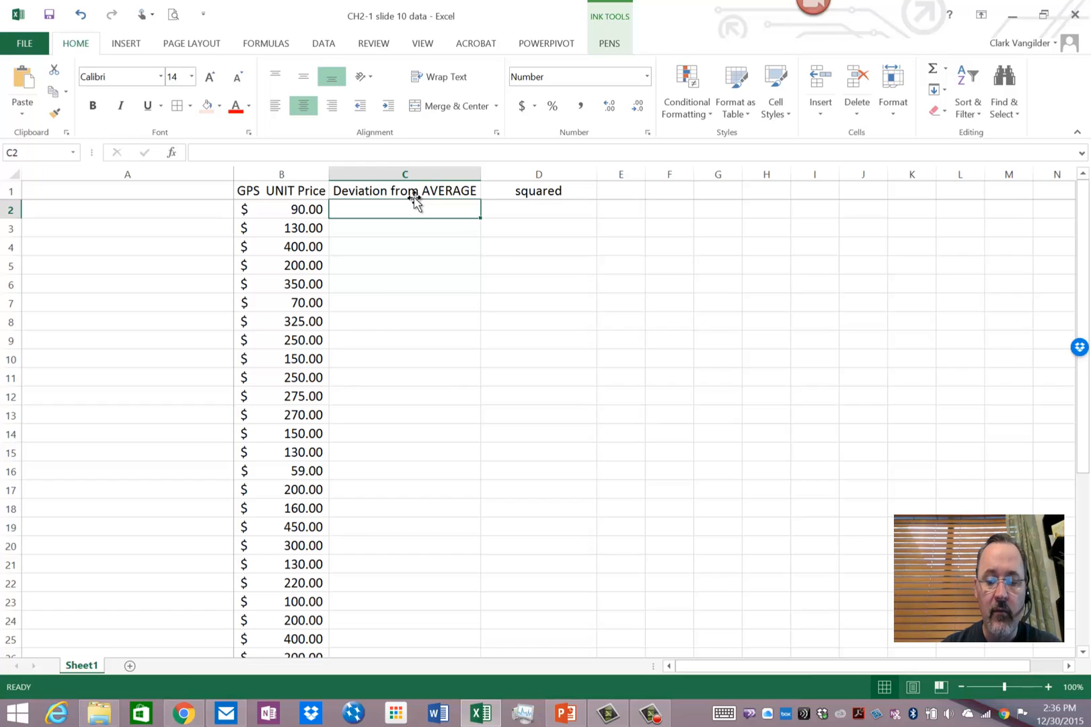
pyautogui.write('=')
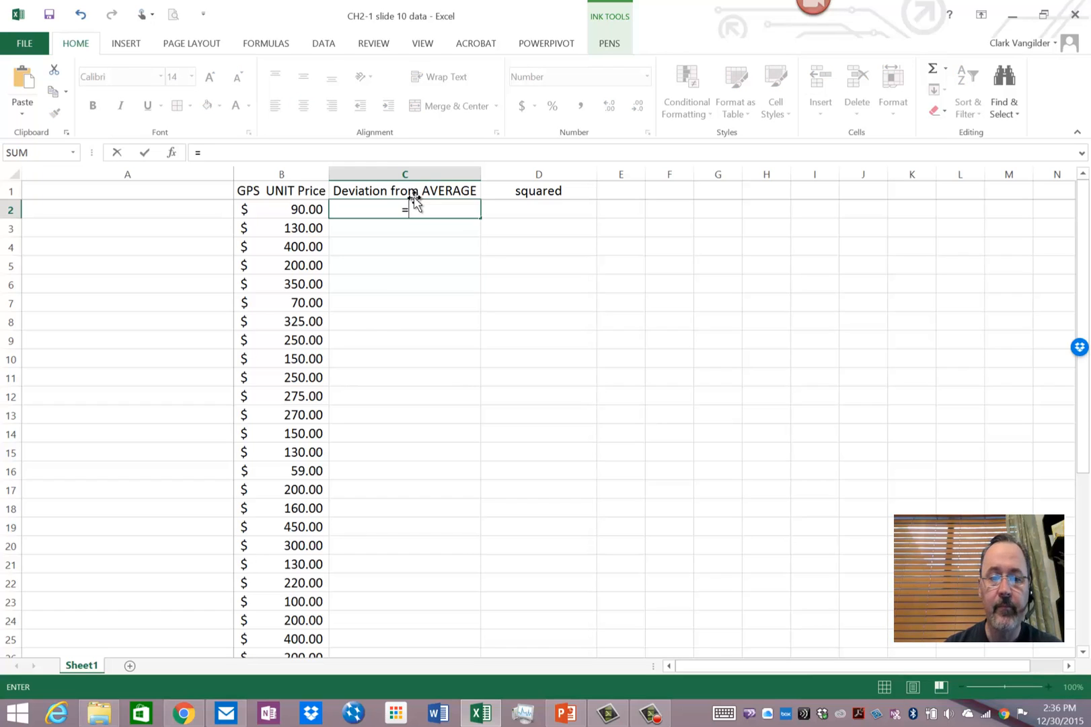
pyautogui.click(294, 209)
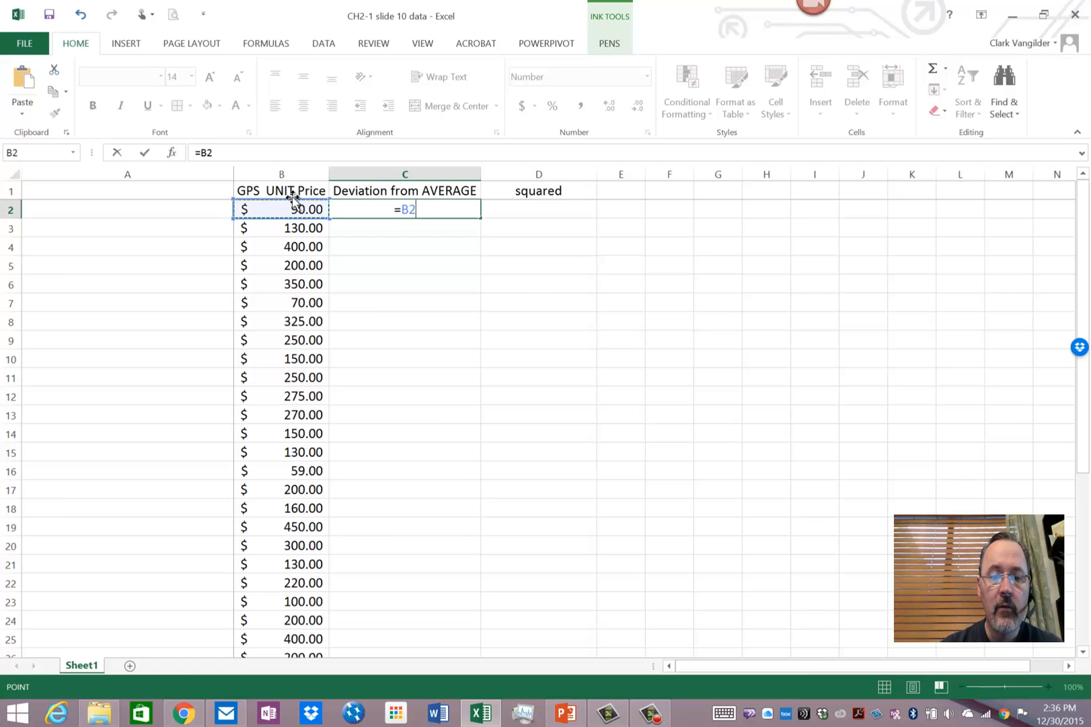
pyautogui.moveTo(1082, 358); pyautogui.dragTo(1082, 589)
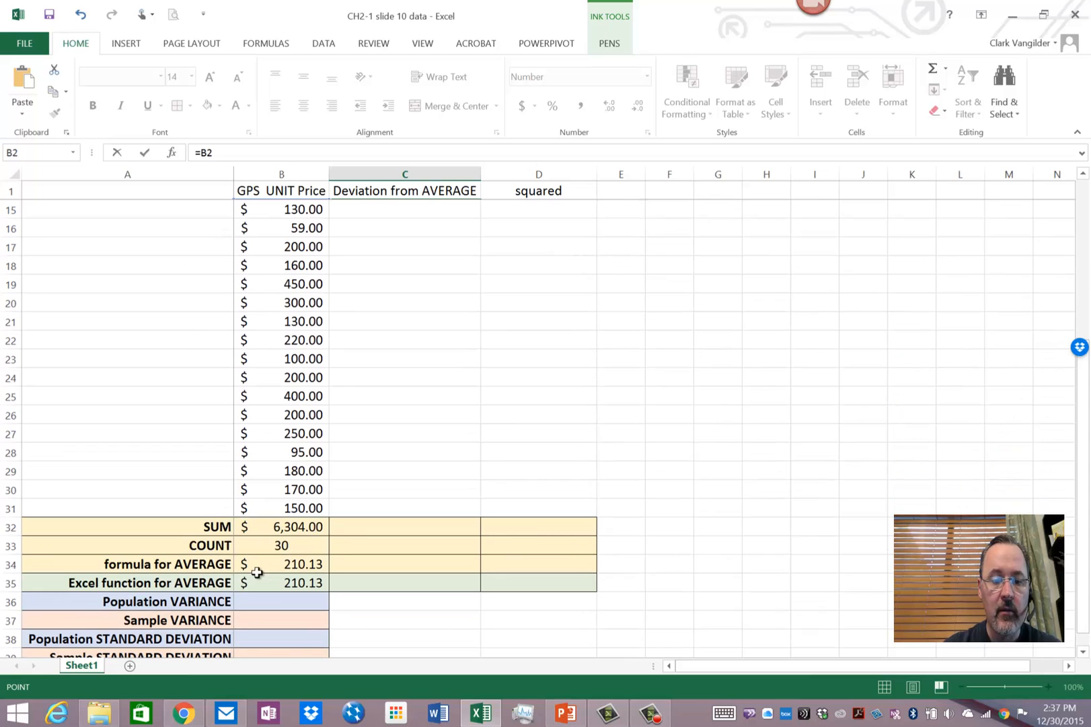
pyautogui.click(294, 583)
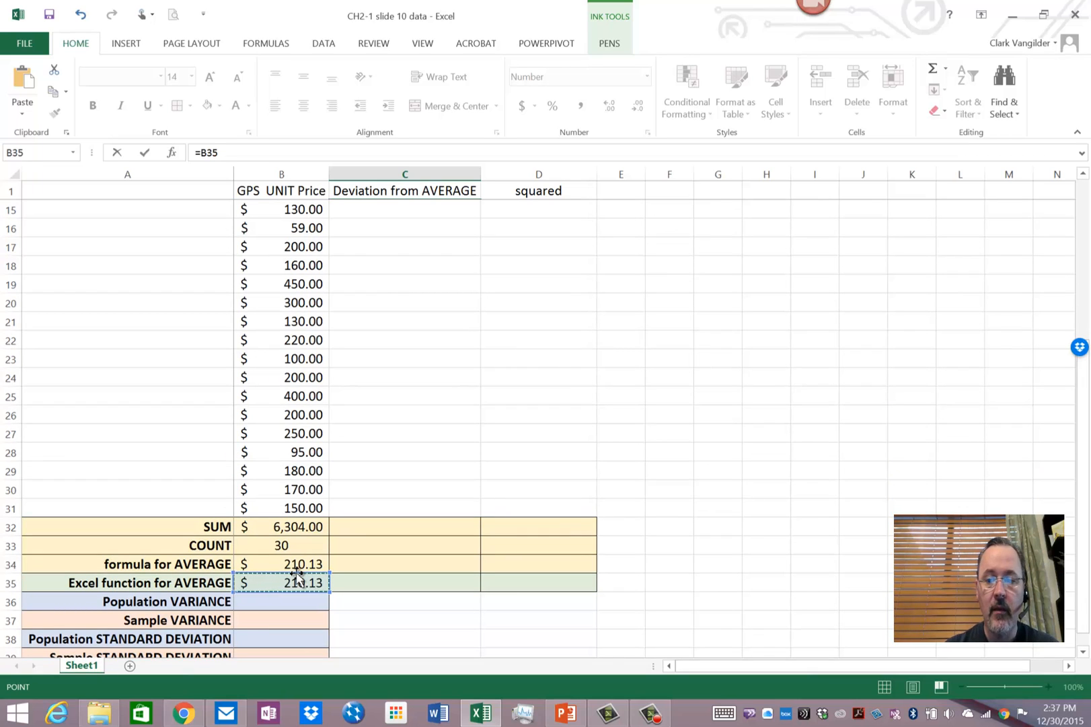
pyautogui.moveTo(1082, 392); pyautogui.dragTo(1082, 197)
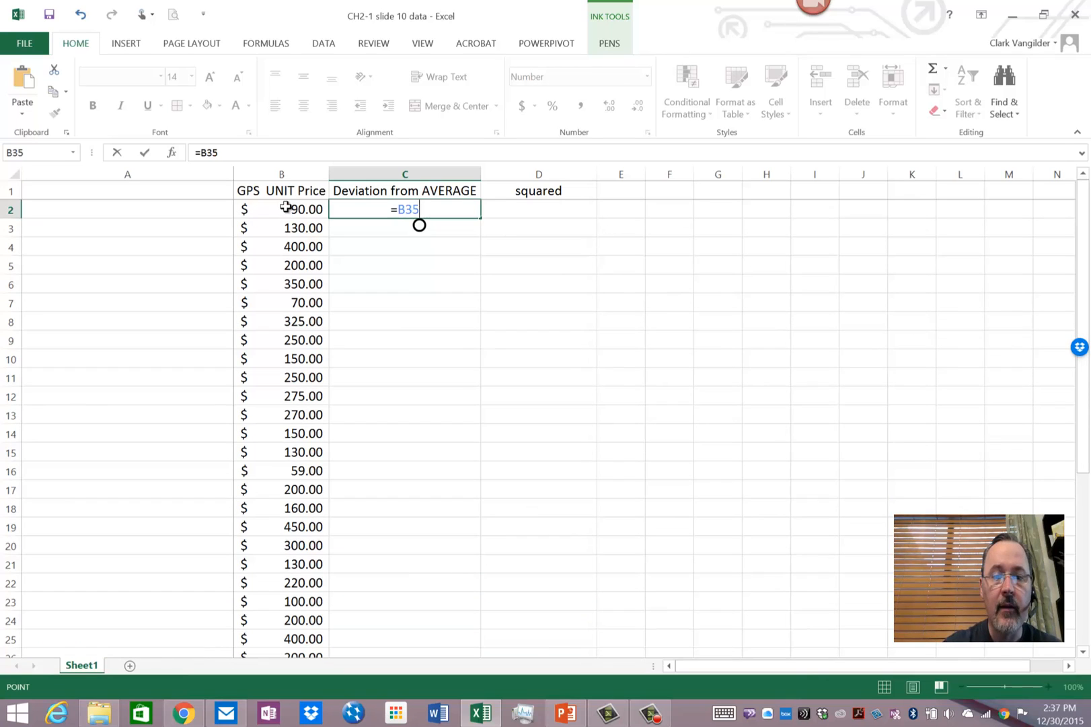
pyautogui.click(286, 207)
pyautogui.write('-')
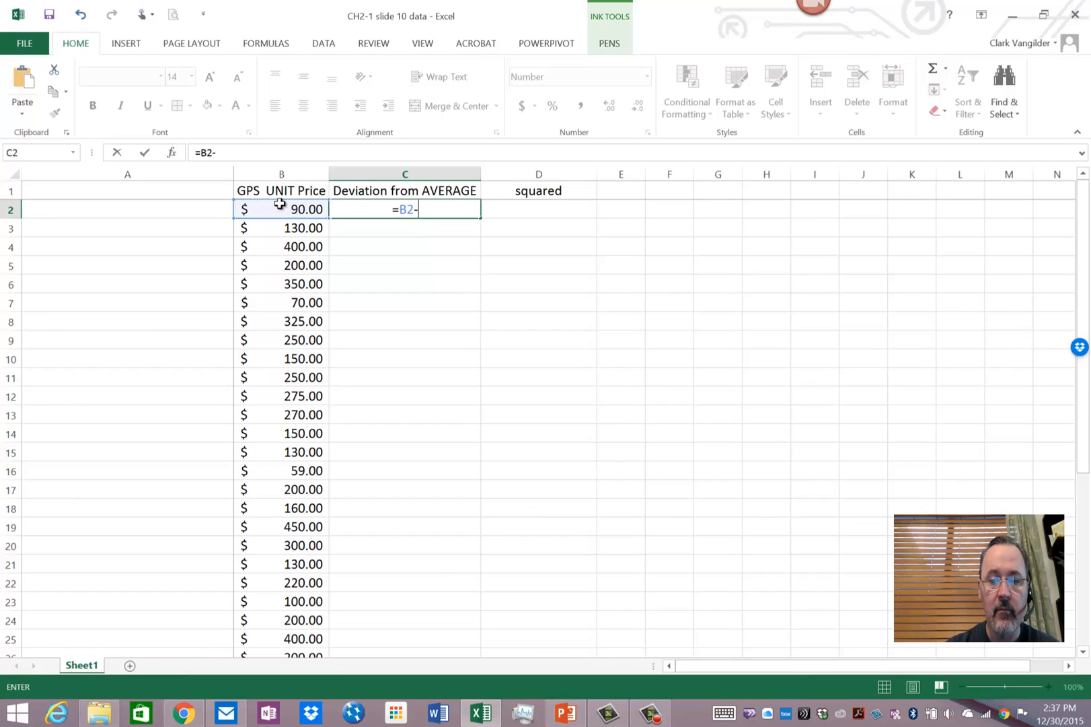
pyautogui.scroll(-5, 546, 383)
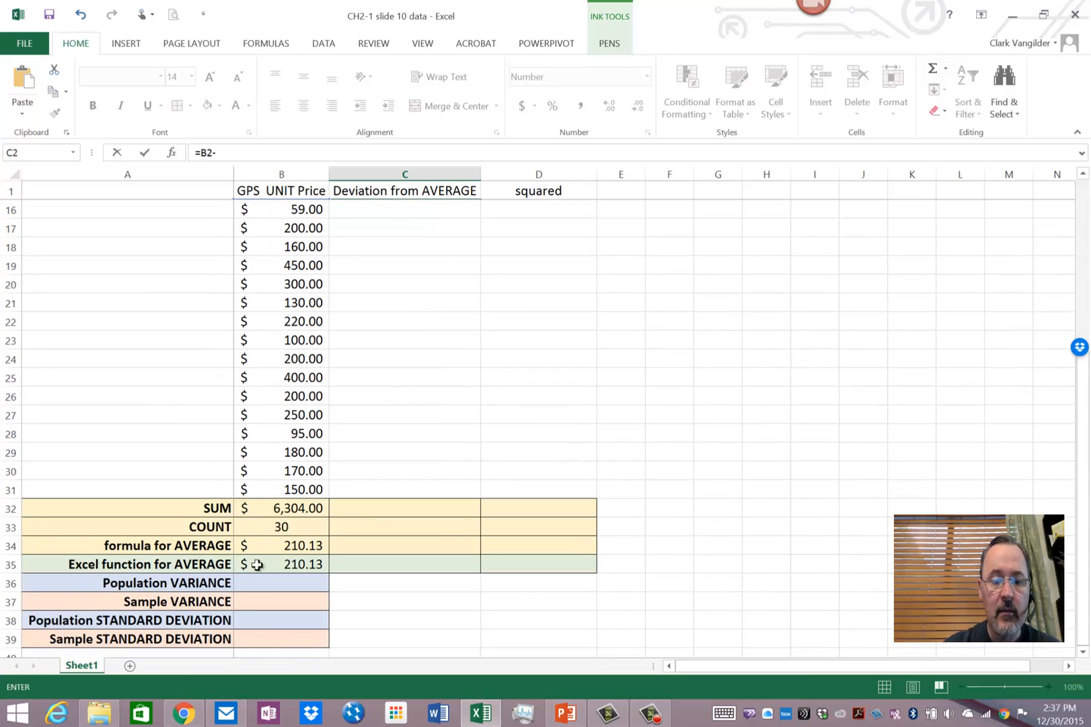
pyautogui.click(281, 564)
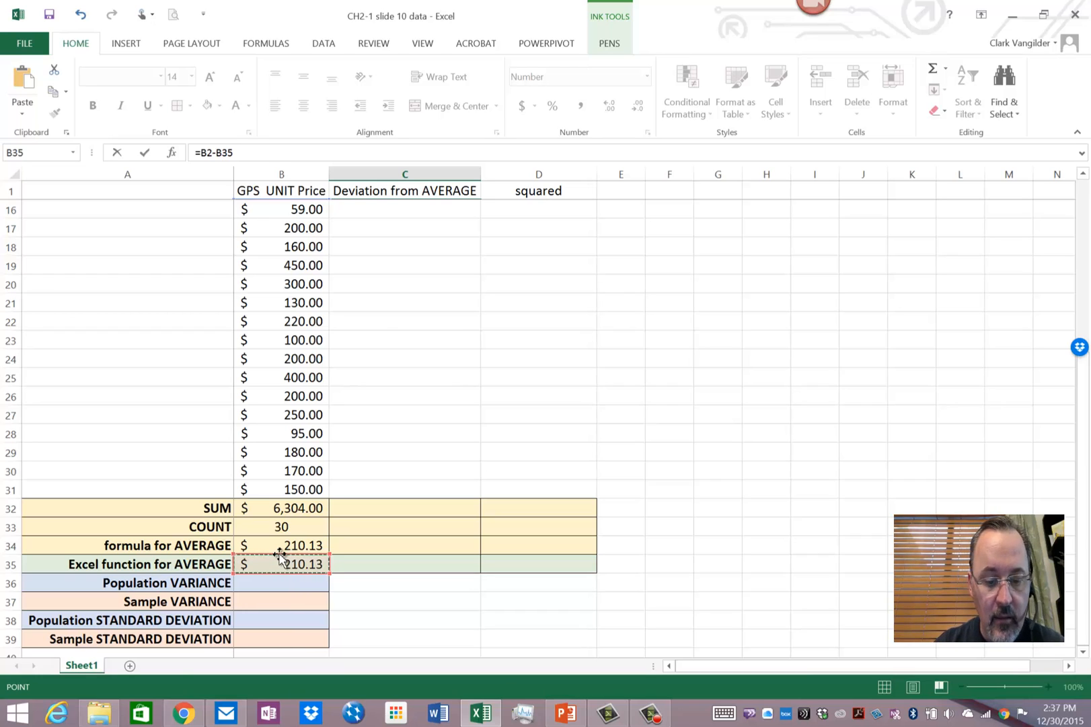
pyautogui.press('F4')
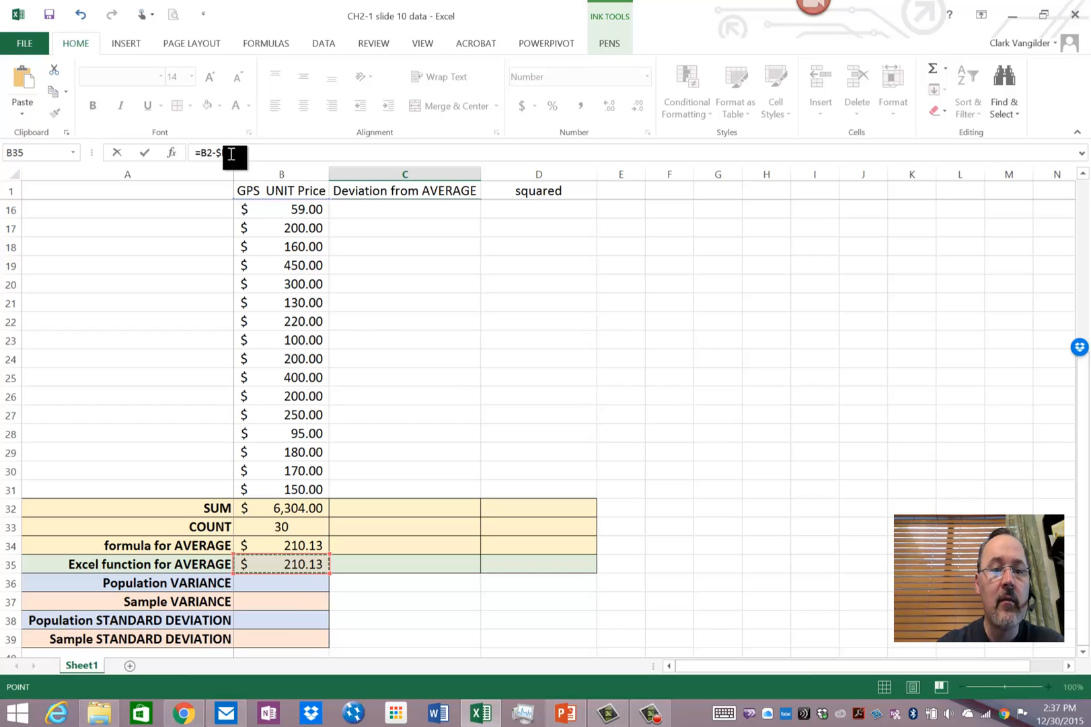
pyautogui.moveTo(245, 152); pyautogui.dragTo(213, 152)
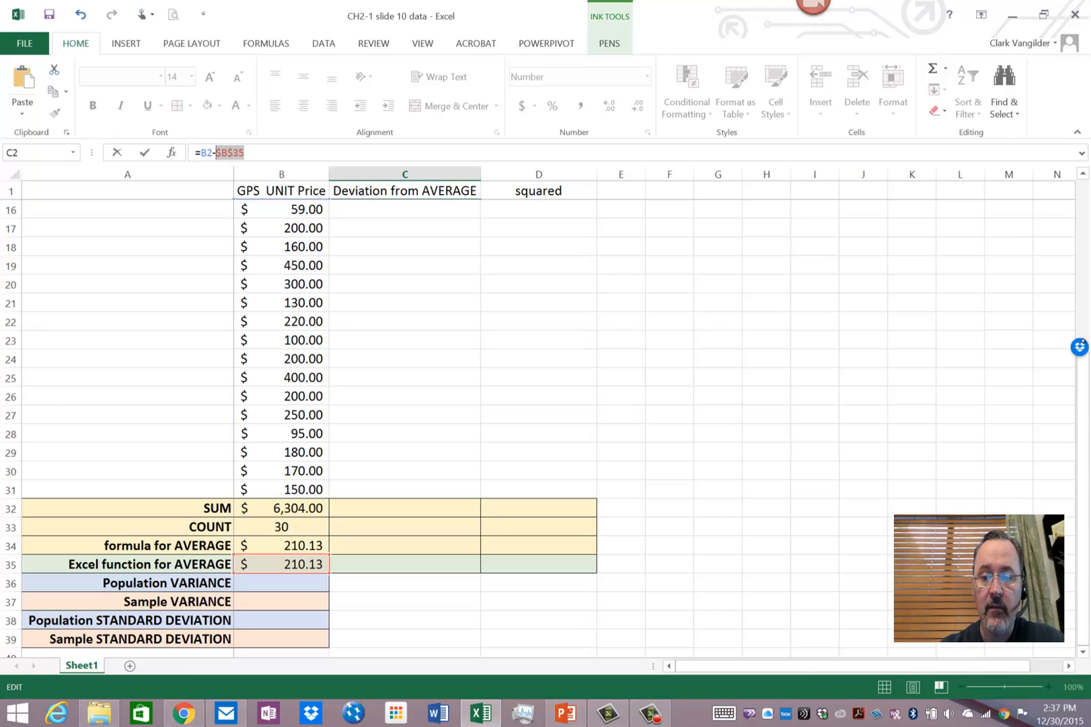
pyautogui.scroll(5, 546, 384)
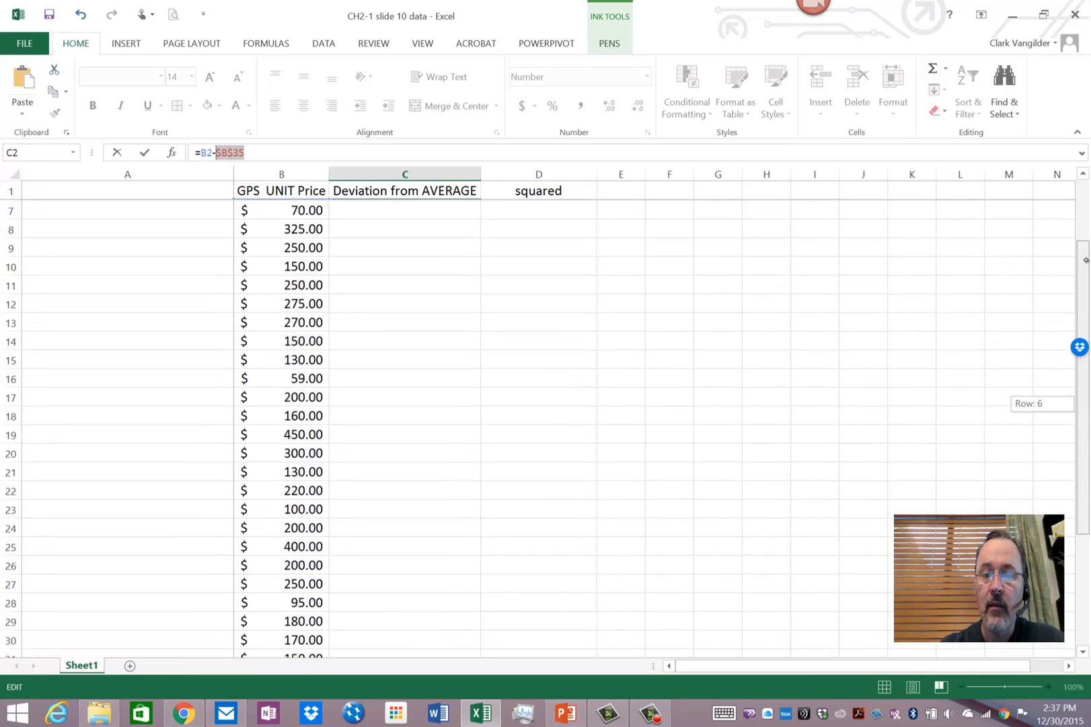
pyautogui.scroll(3, 545, 383)
pyautogui.scroll(-1, 546, 384)
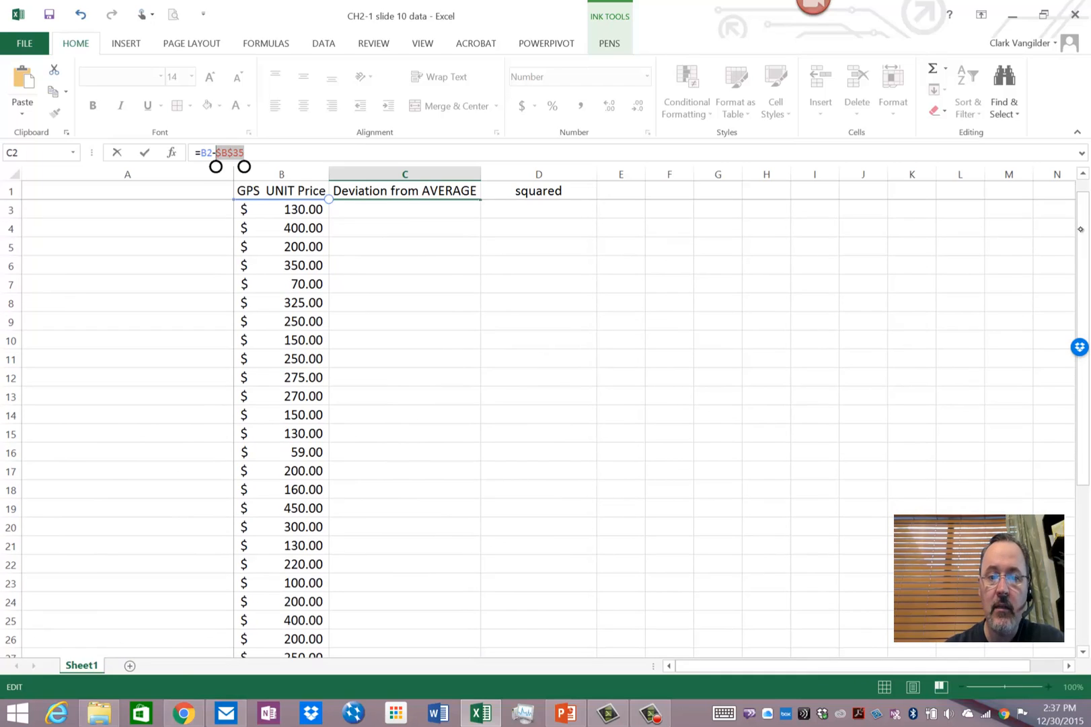
# Step: Commit C2 and fill the deviation formula down to row 31, giving -120.13 through -60.13
pyautogui.press('Return')
pyautogui.scroll(1, 546, 383)
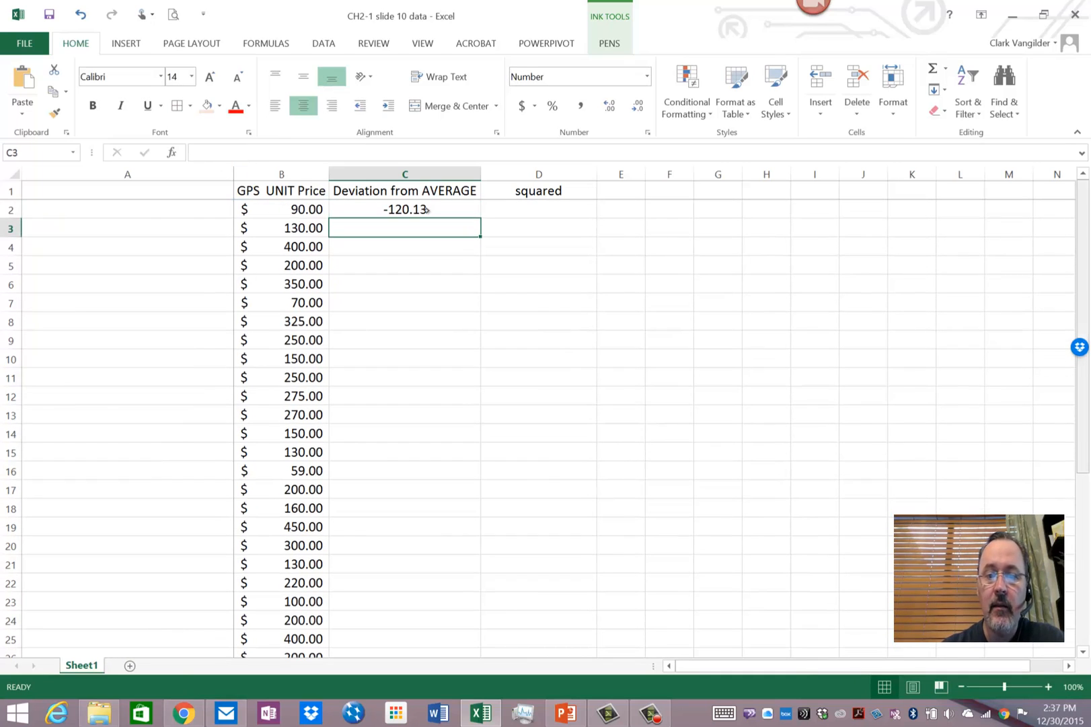
pyautogui.click(441, 208)
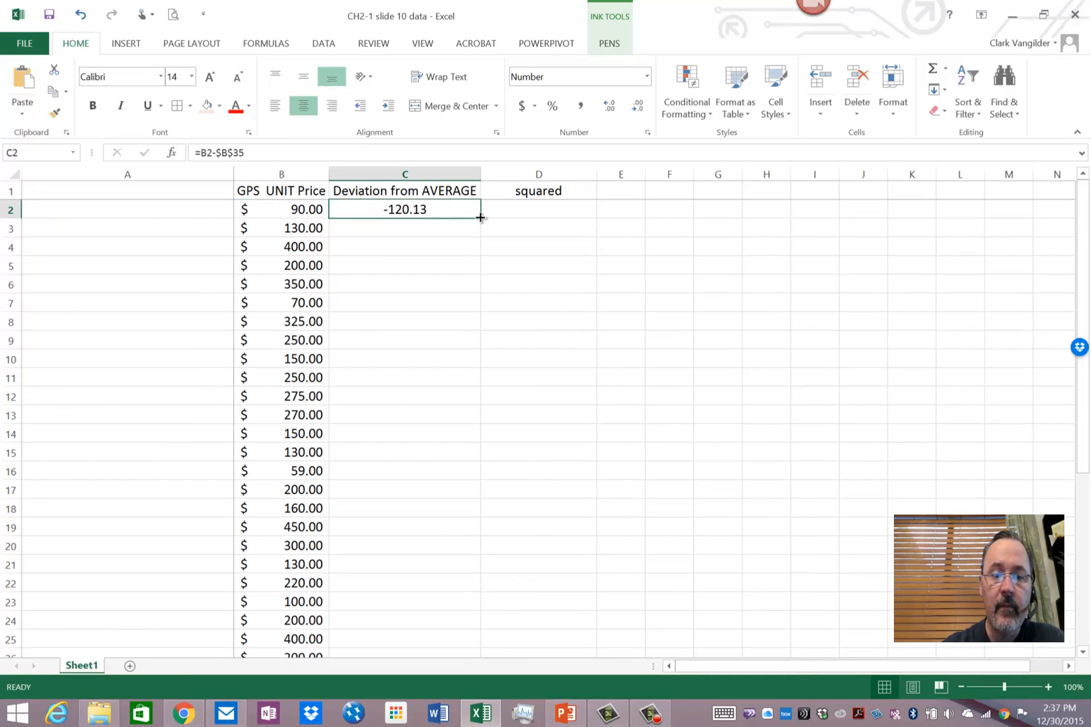
pyautogui.moveTo(479, 221)
pyautogui.mouseDown()
pyautogui.moveTo(461, 674)
pyautogui.moveTo(456, 497)
pyautogui.mouseUp()
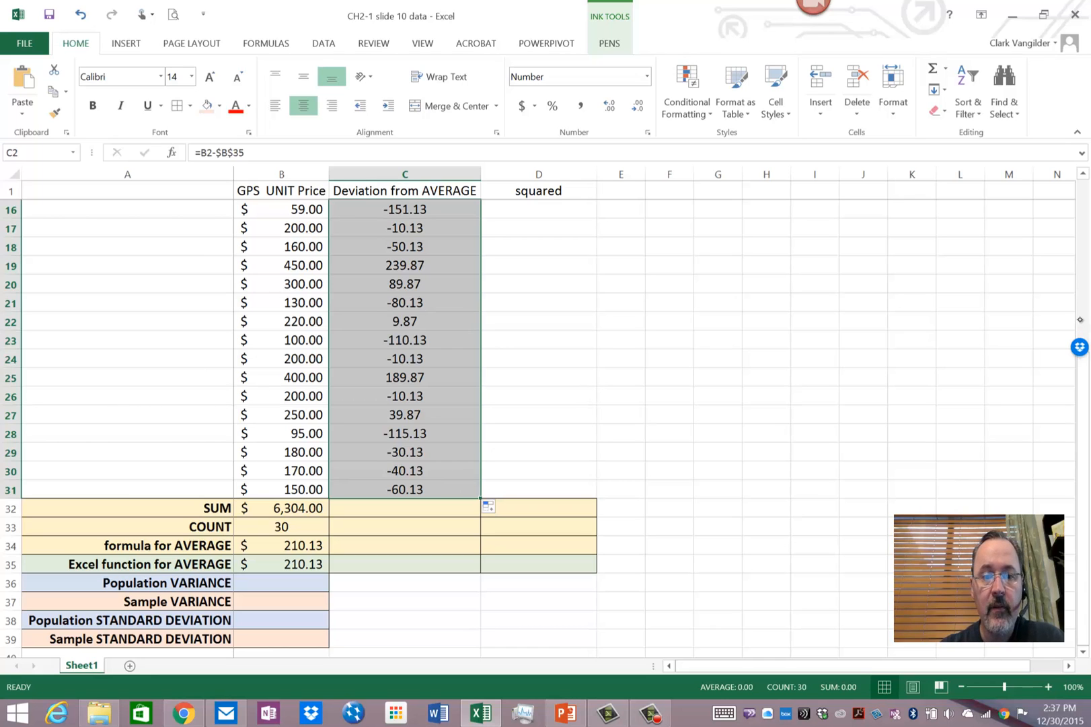
pyautogui.moveTo(1082, 634); pyautogui.dragTo(1083, 183)
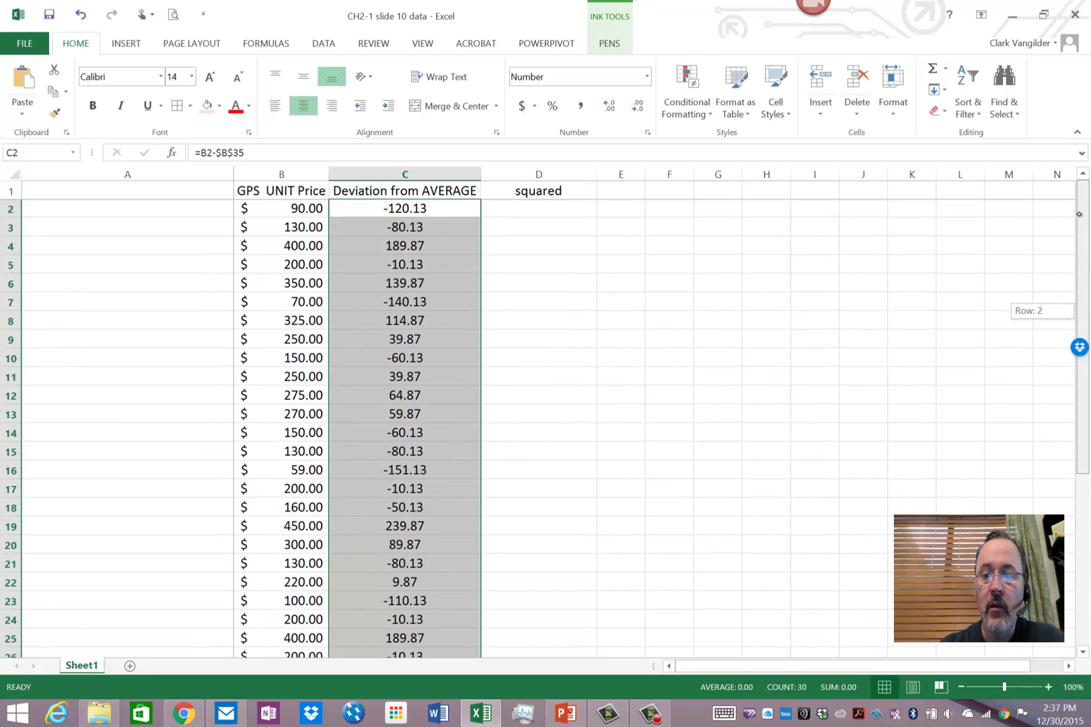
pyautogui.click(309, 210)
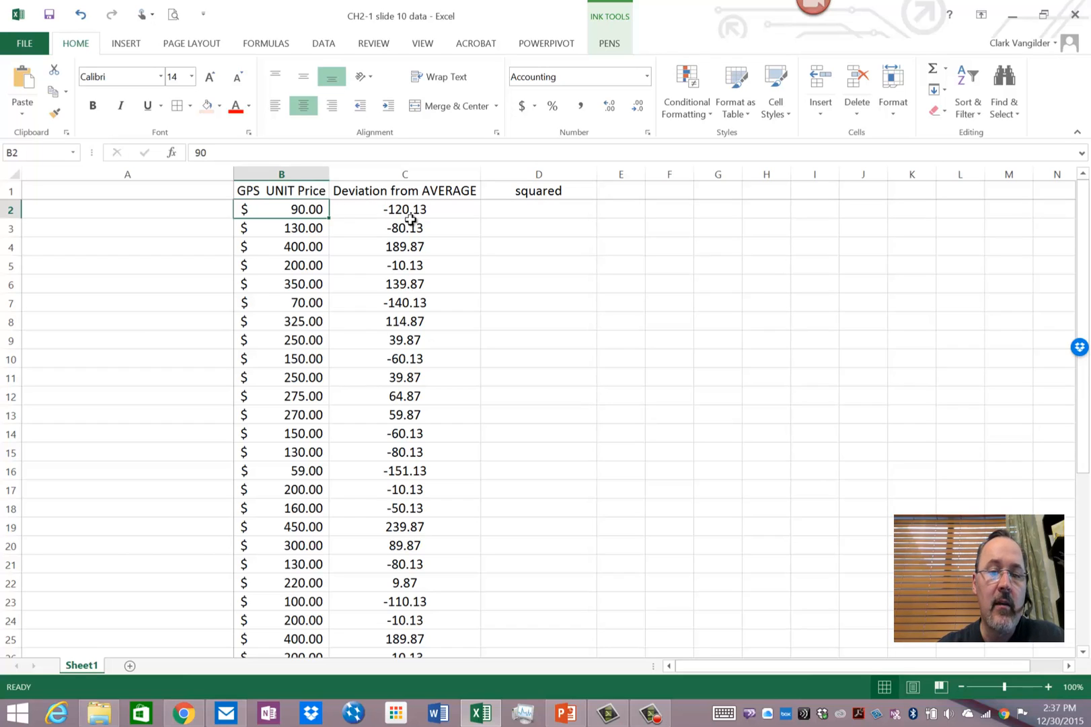
pyautogui.click(427, 213)
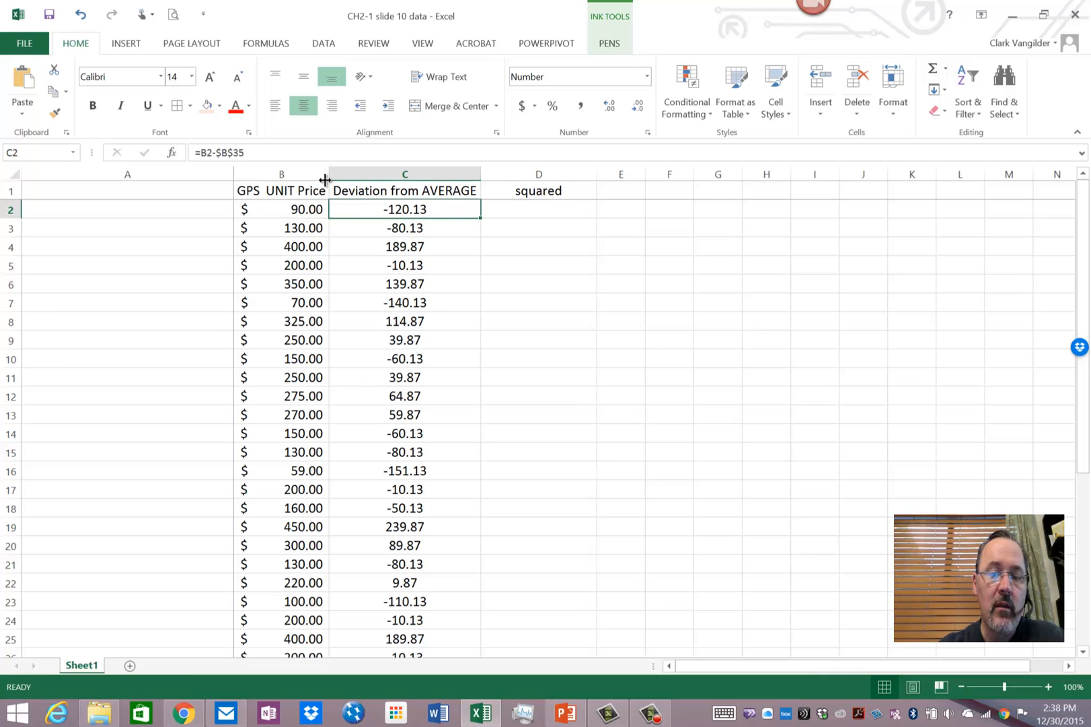
pyautogui.moveTo(1080, 397); pyautogui.dragTo(1088, 631)
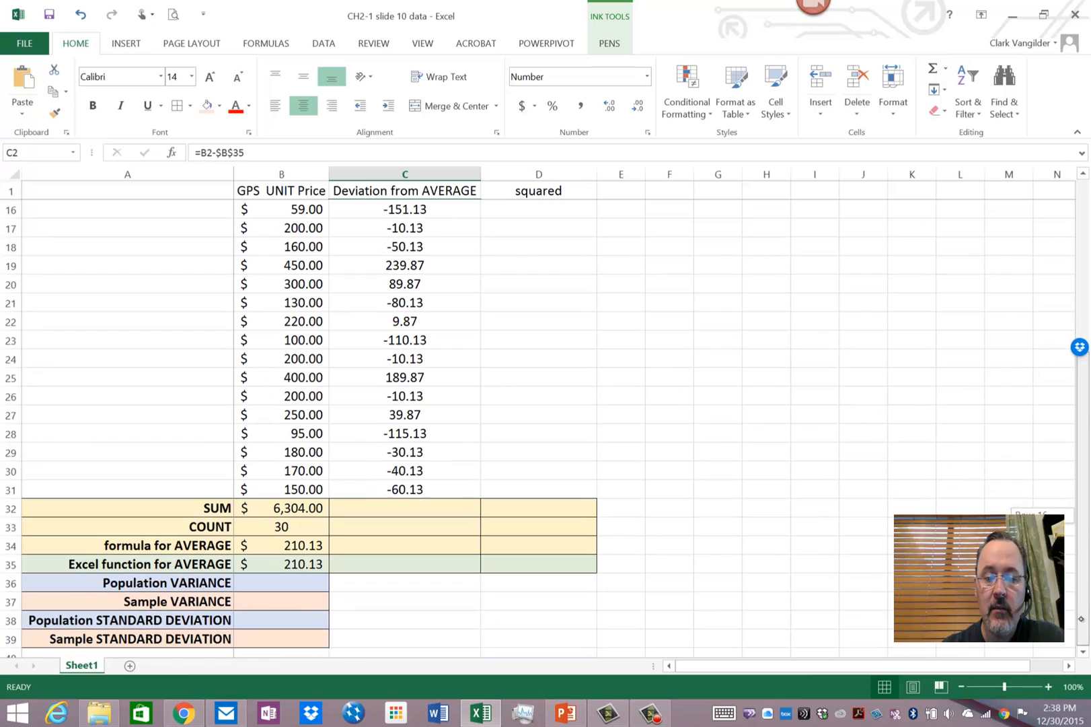
pyautogui.click(300, 508)
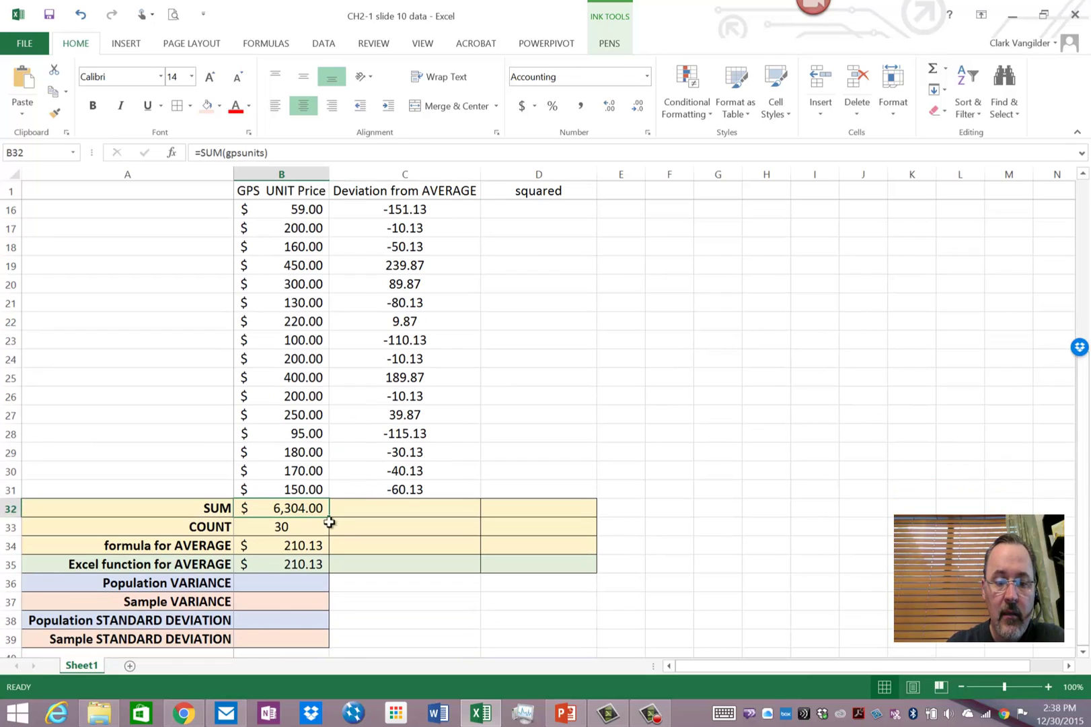
pyautogui.click(314, 564)
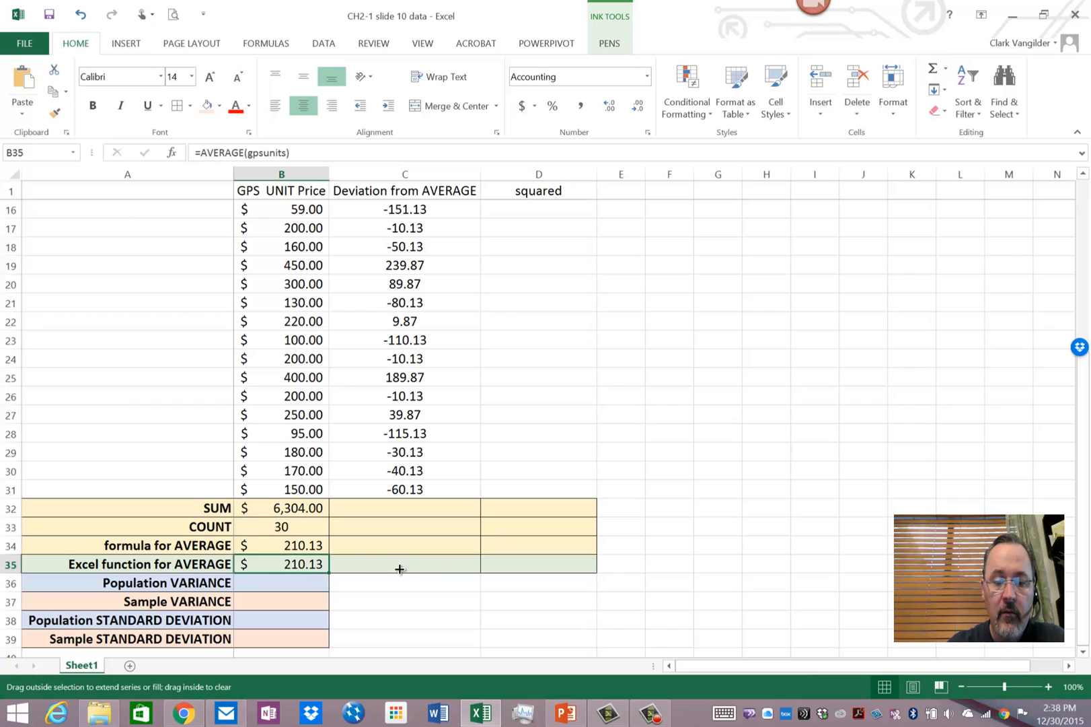
pyautogui.moveTo(331, 572); pyautogui.dragTo(444, 570)
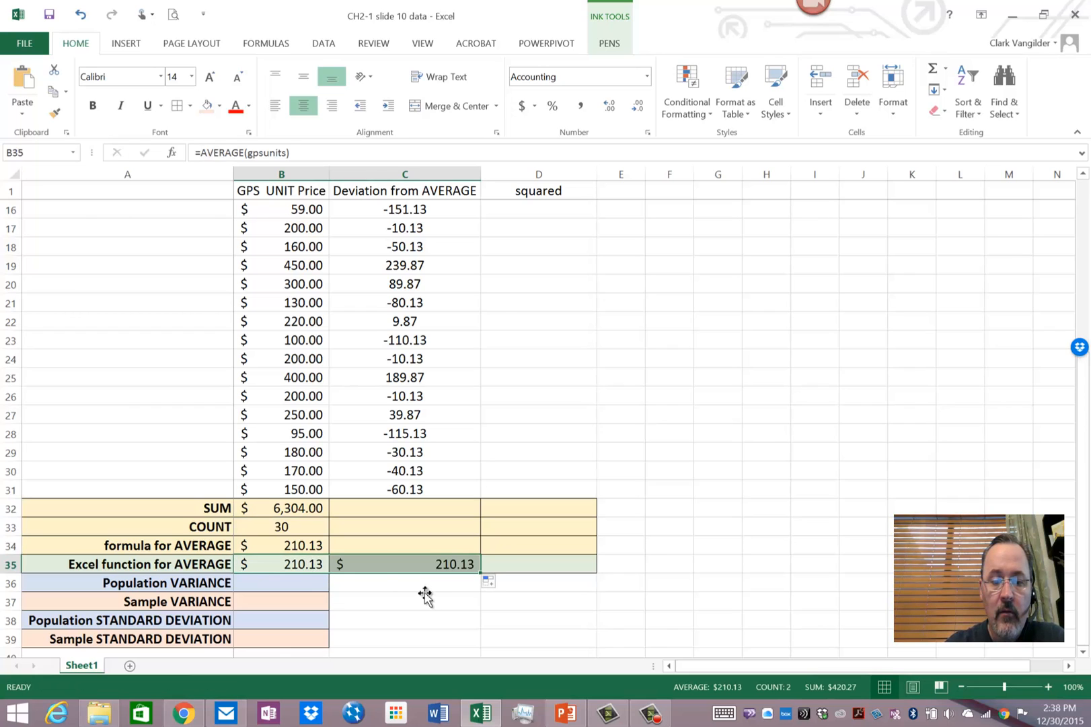
pyautogui.click(267, 152)
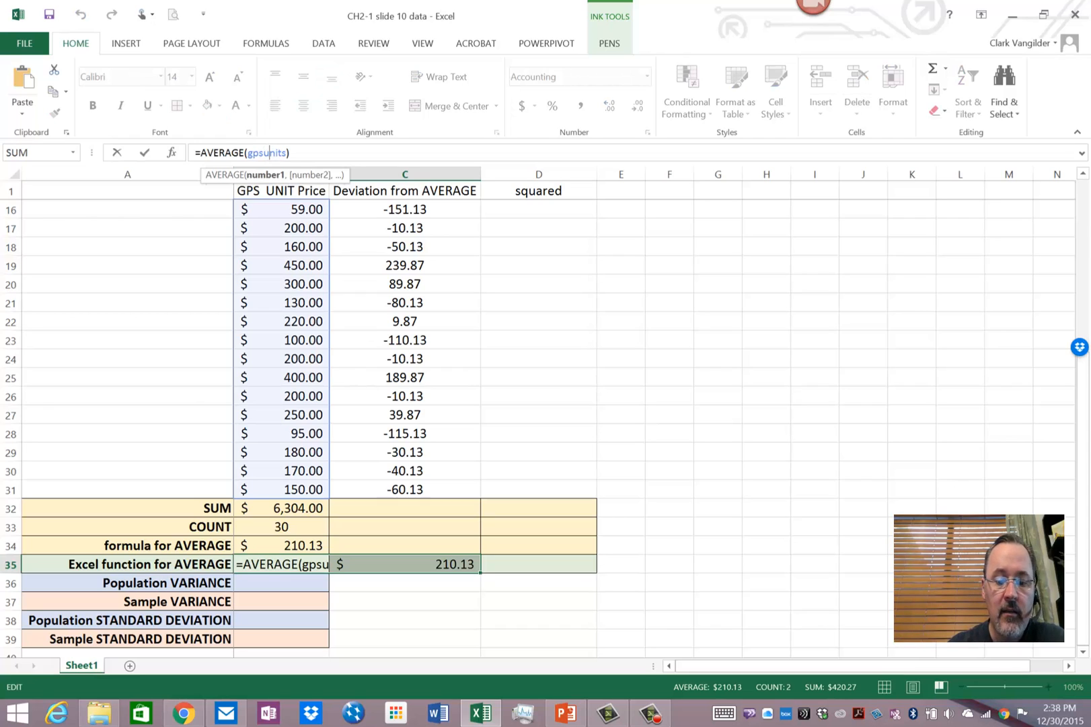
pyautogui.doubleClick(268, 152)
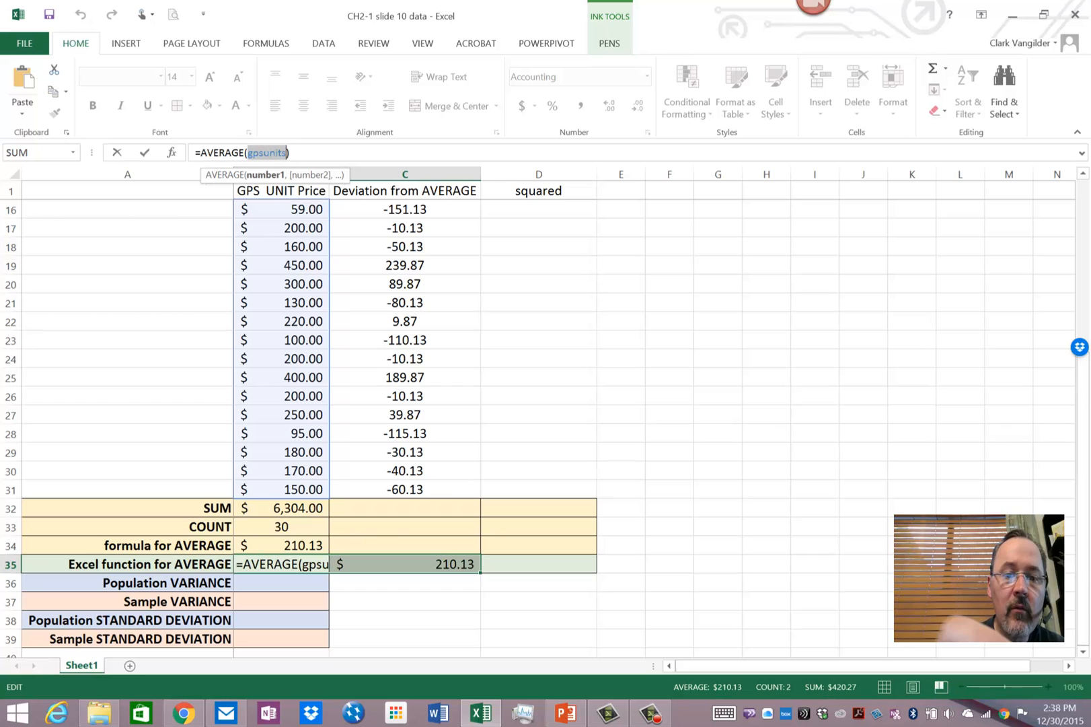
pyautogui.moveTo(405, 489)
pyautogui.mouseDown()
pyautogui.moveTo(432, 209)
pyautogui.moveTo(424, 197)
pyautogui.moveTo(405, 209)
pyautogui.mouseUp()
pyautogui.press('Return')
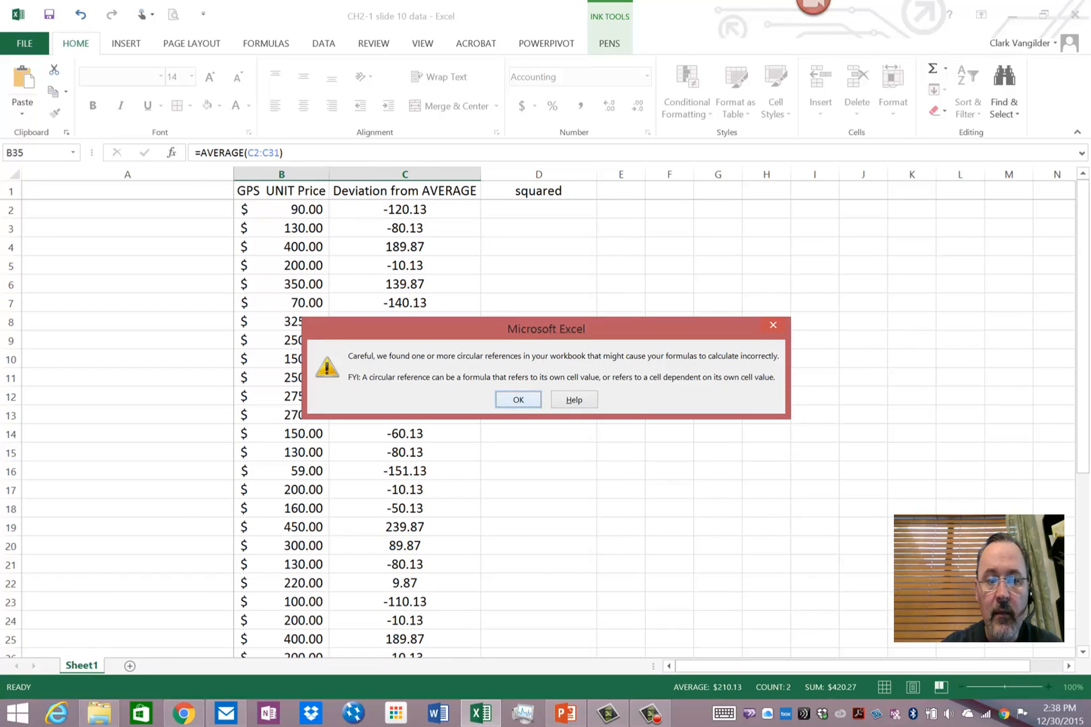
pyautogui.click(518, 399)
pyautogui.scroll(-1, 535, 383)
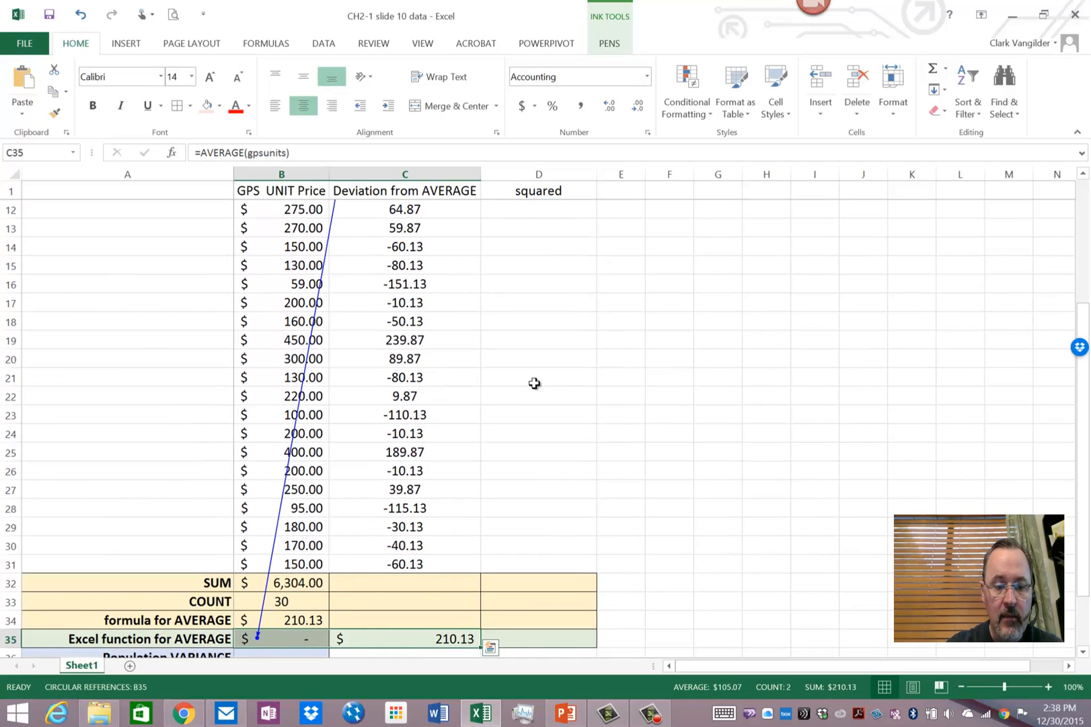
pyautogui.hotkey('ctrl', 'z')
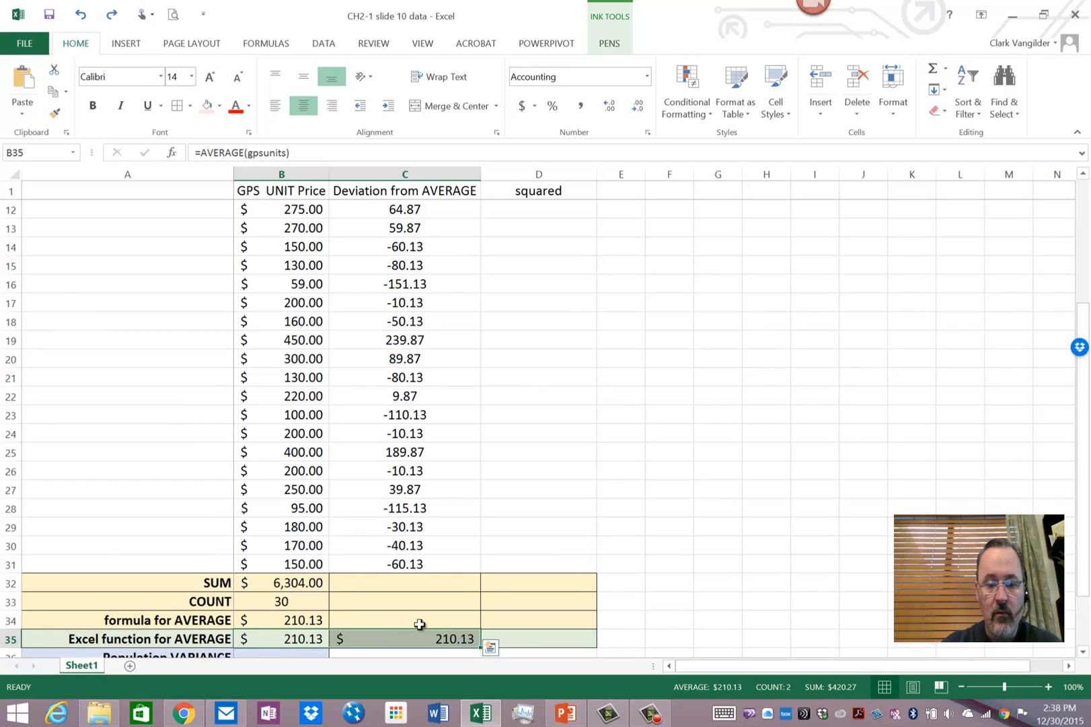
# Step: Change C35 to average the deviations C2:C31, showing $0.00
pyautogui.click(424, 631)
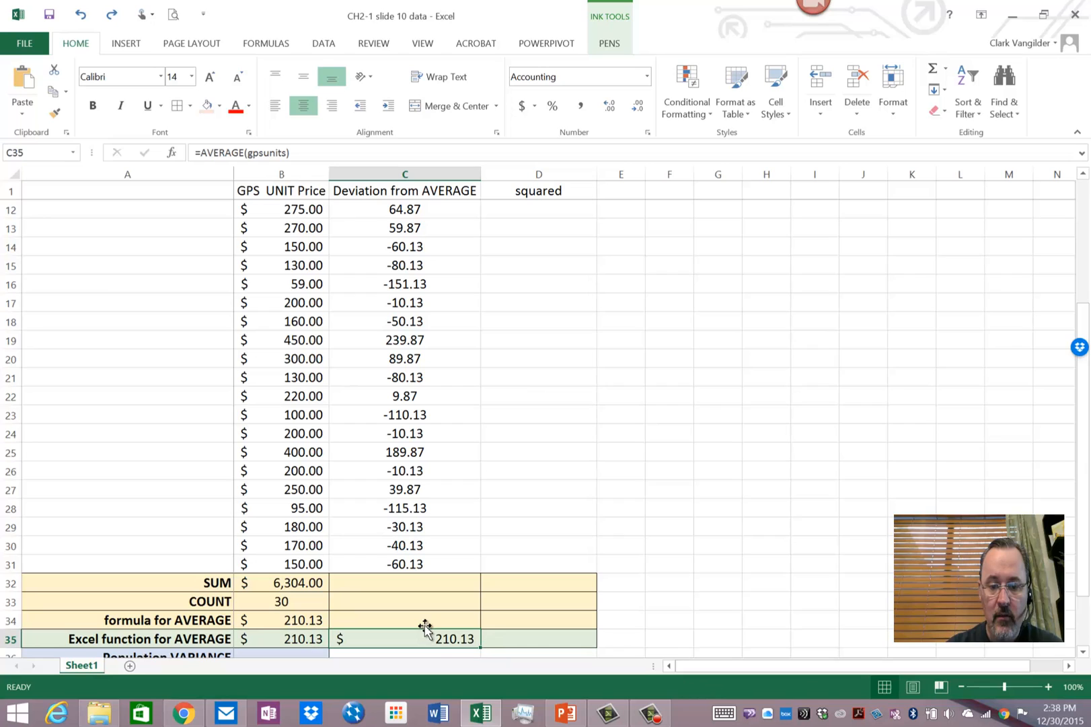
pyautogui.click(272, 152)
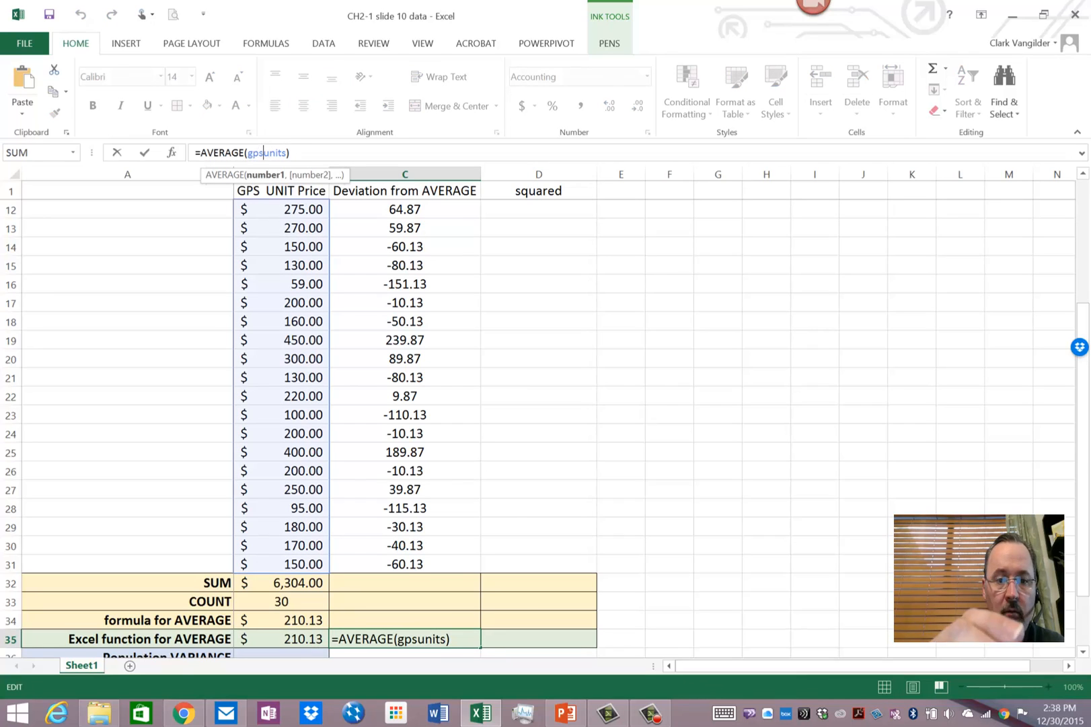
pyautogui.moveTo(248, 152); pyautogui.dragTo(287, 154)
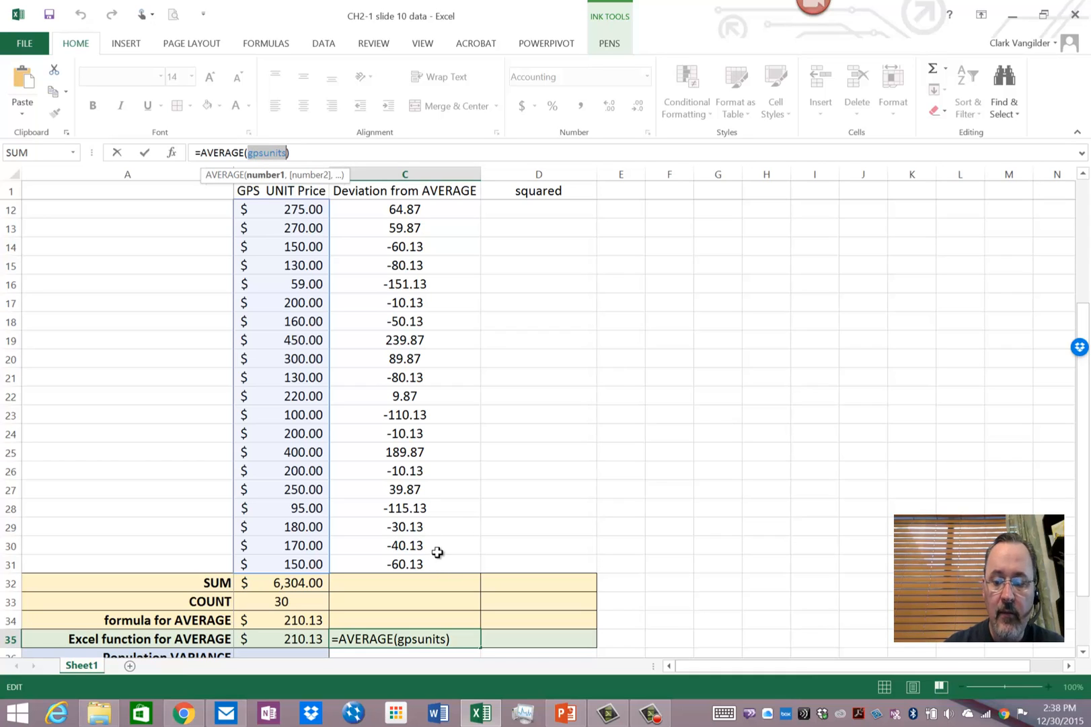
pyautogui.press('Delete')
pyautogui.moveTo(406, 564)
pyautogui.mouseDown()
pyautogui.moveTo(425, 542)
pyautogui.moveTo(418, 186)
pyautogui.moveTo(408, 194)
pyautogui.mouseUp()
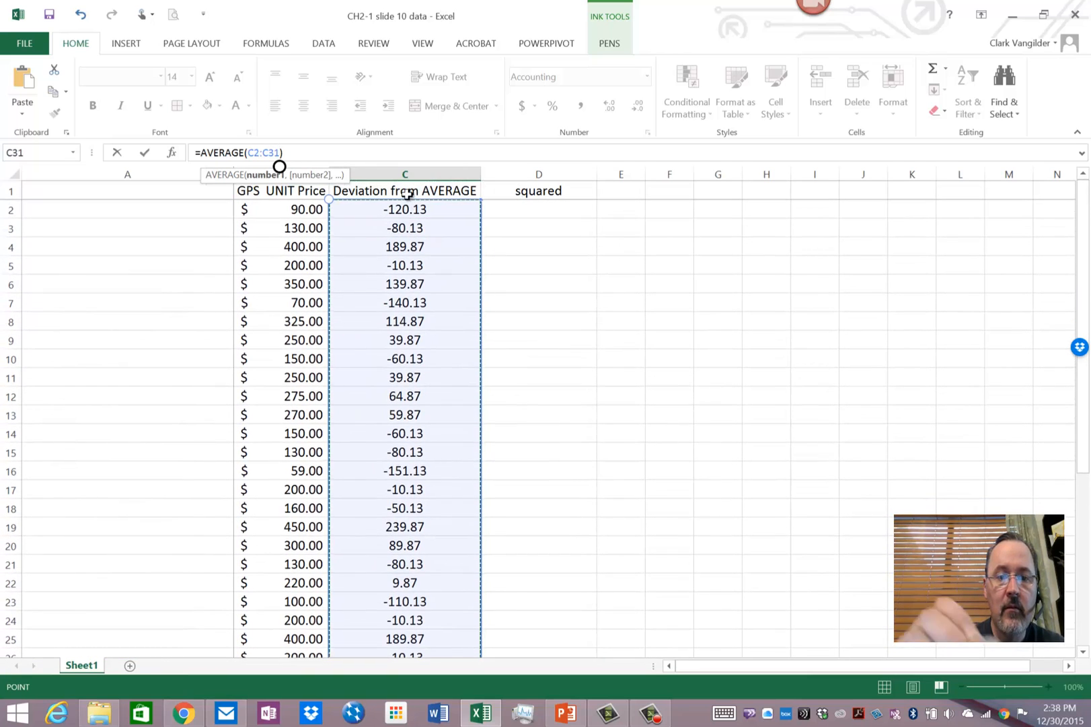
pyautogui.press('Return')
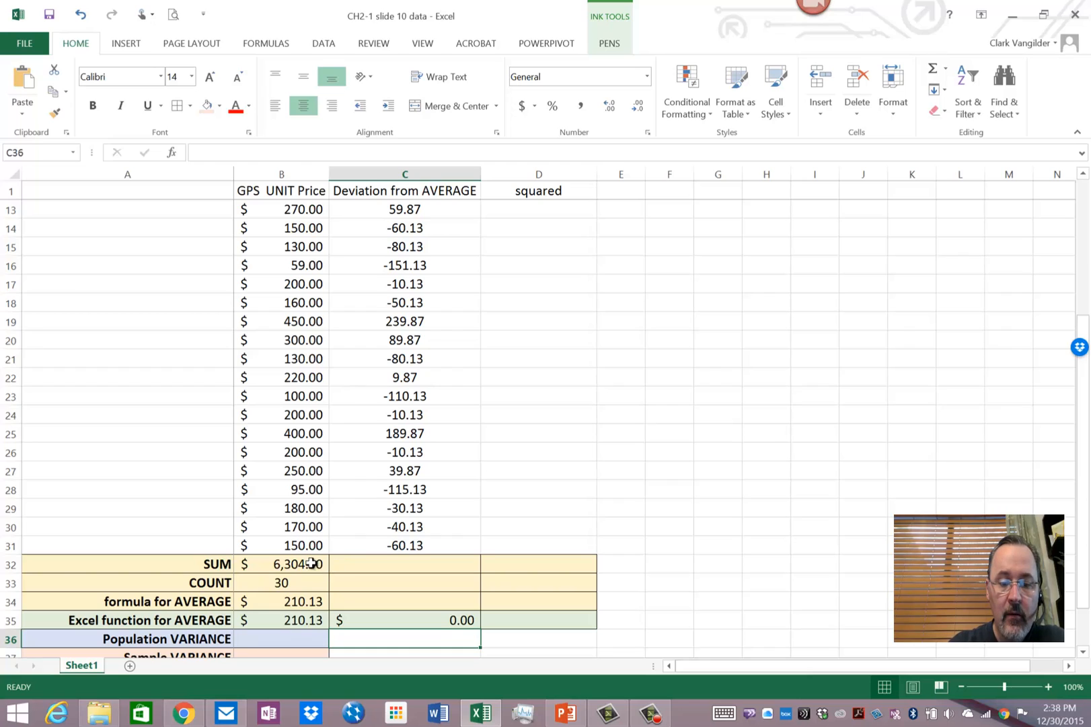
# Step: Copy the SUM and COUNT cells to column C and make C32 =SUM(C2:C31), giving $0.00 beside a count of 30
pyautogui.moveTo(310, 564)
pyautogui.mouseDown()
pyautogui.moveTo(310, 583)
pyautogui.moveTo(394, 582)
pyautogui.mouseUp()
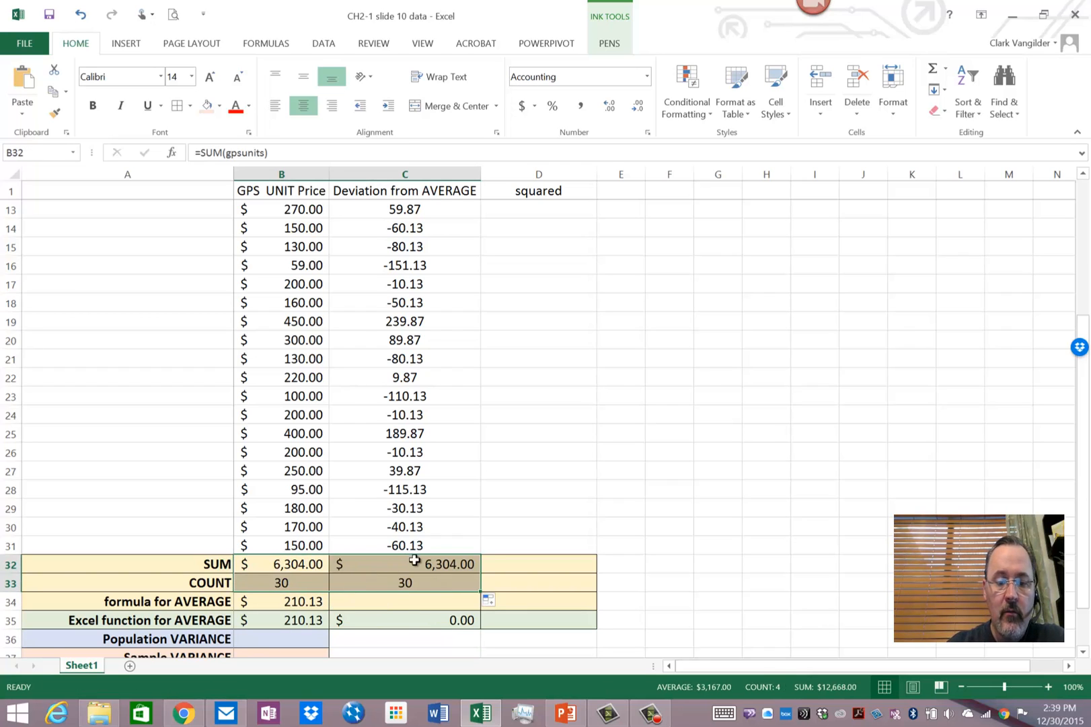
pyautogui.click(419, 564)
pyautogui.press('BackSpace')
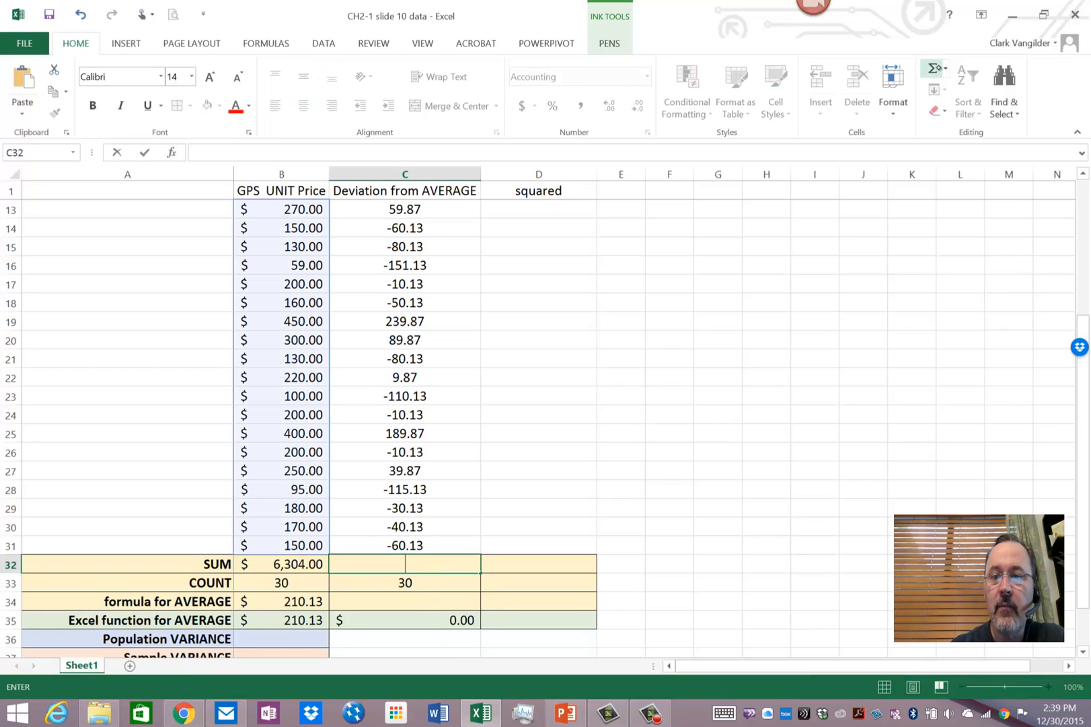
pyautogui.click(934, 70)
pyautogui.press('Return')
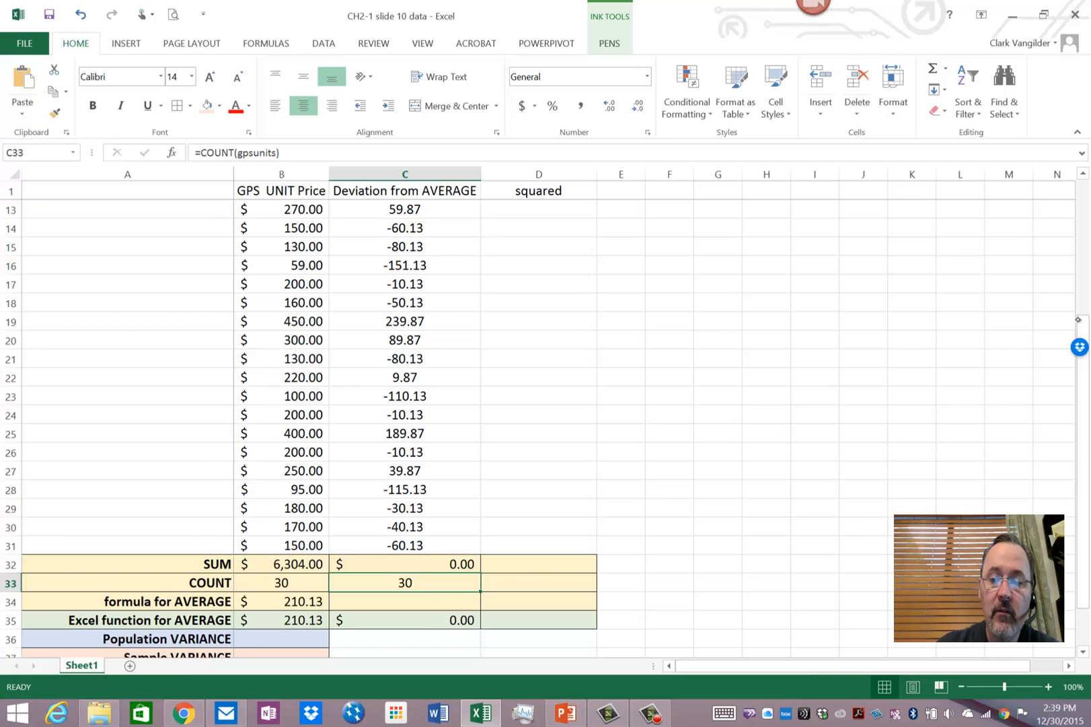
pyautogui.moveTo(1078, 321); pyautogui.dragTo(1085, 191)
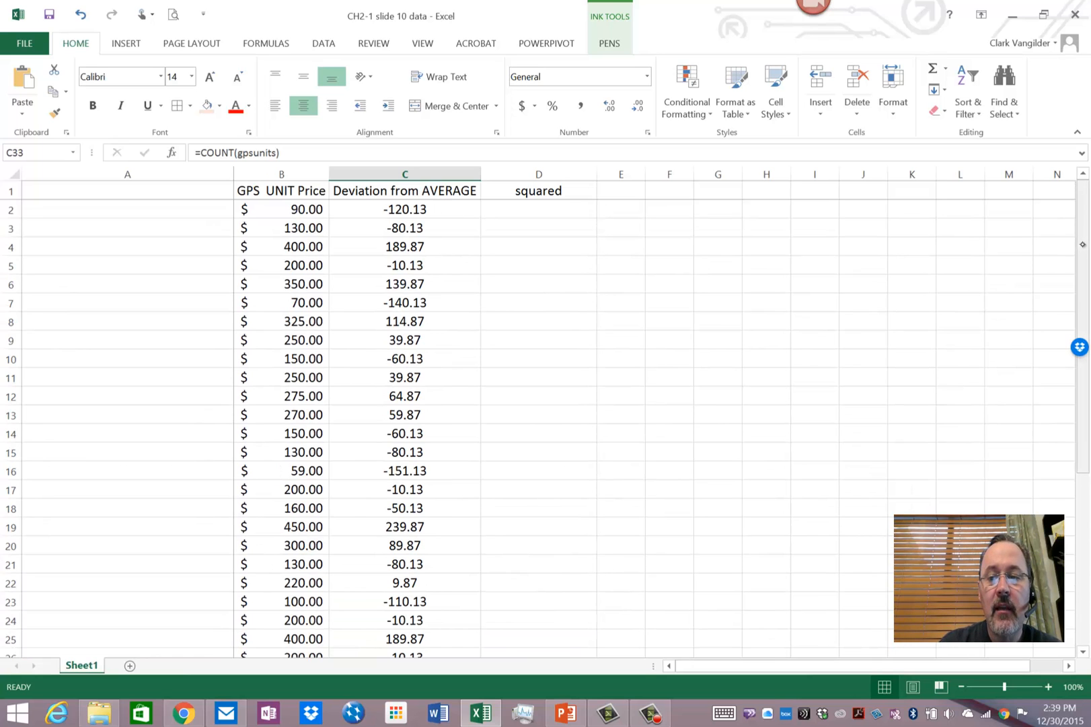
pyautogui.moveTo(1082, 205)
pyautogui.mouseDown()
pyautogui.moveTo(1083, 384)
pyautogui.moveTo(1076, 230)
pyautogui.mouseUp()
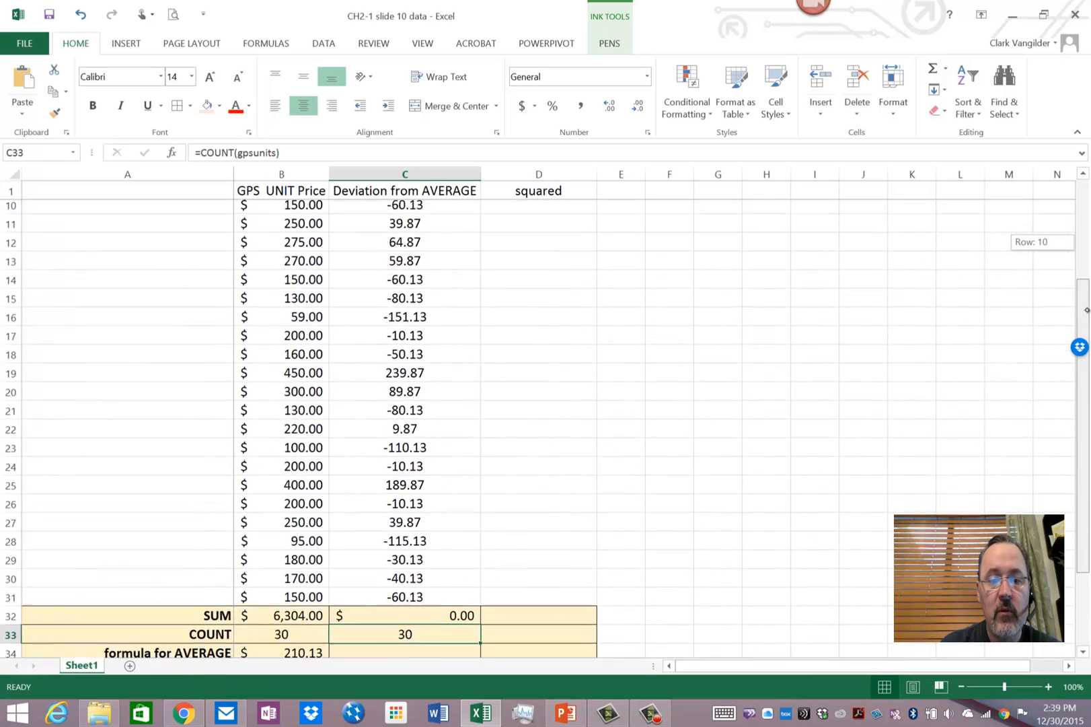
pyautogui.moveTo(405, 228); pyautogui.dragTo(418, 465)
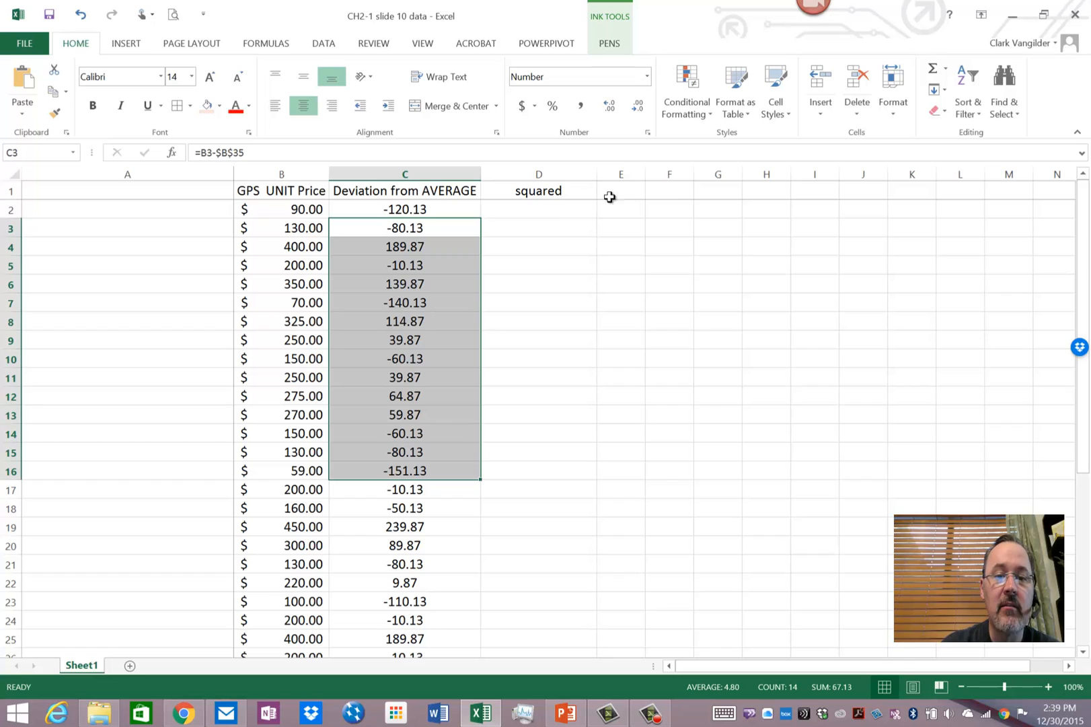
# Step: Enter =C2^2 in D2 to square the first deviation
pyautogui.click(536, 209)
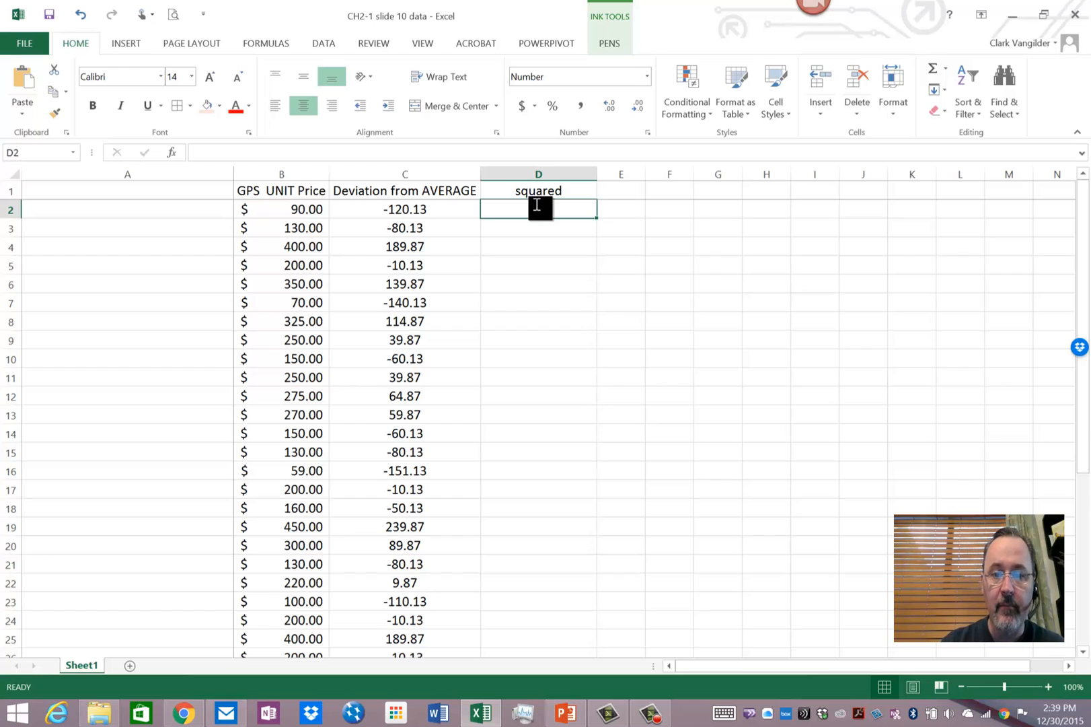
pyautogui.write('=')
pyautogui.click(401, 209)
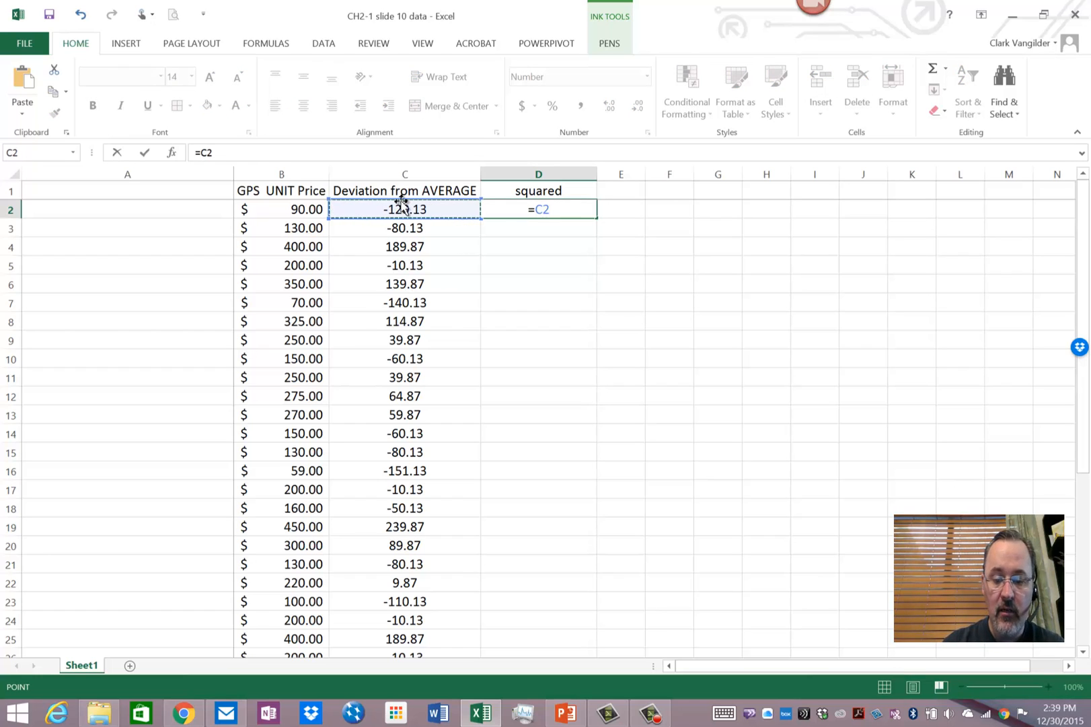
pyautogui.write('^')
pyautogui.write('2')
pyautogui.press('Return')
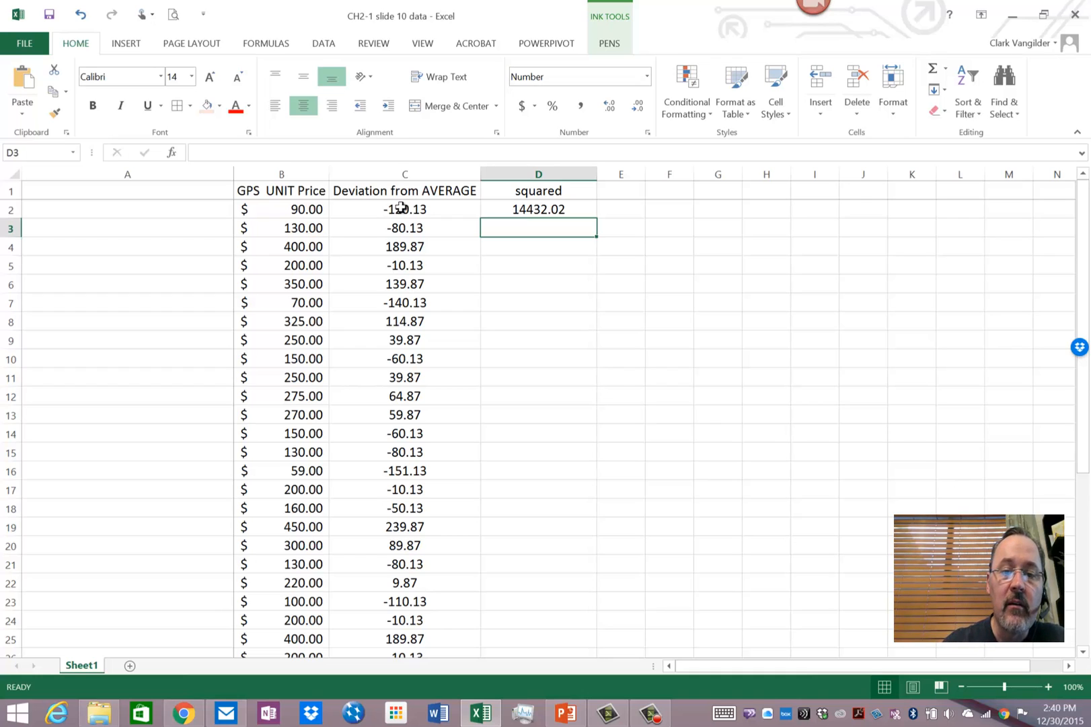
# Step: Undo an accounting format attempt and show D2 with two decimals as 14432.02
pyautogui.moveTo(401, 208); pyautogui.dragTo(522, 209)
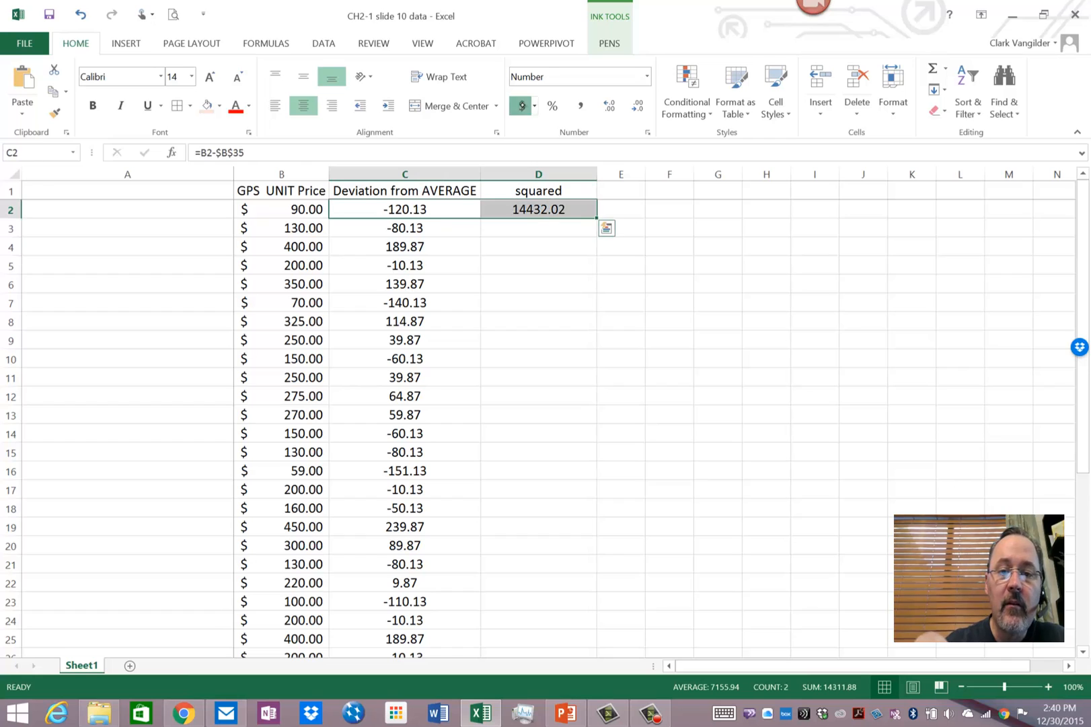
pyautogui.click(522, 105)
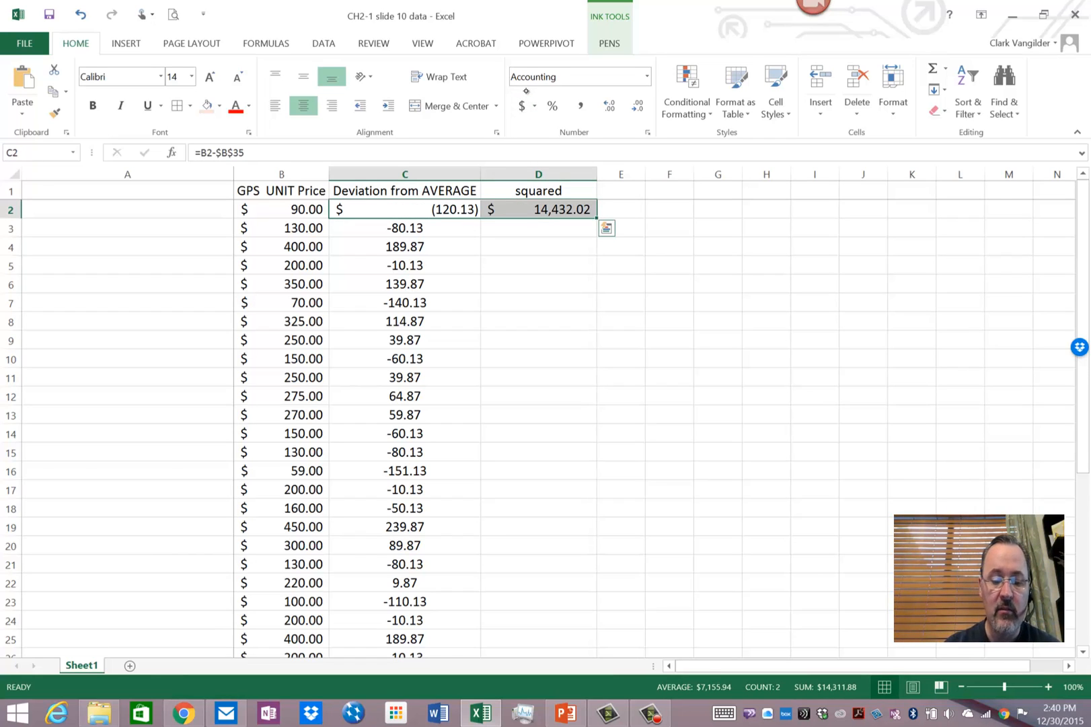
pyautogui.hotkey('ctrl', 'z')
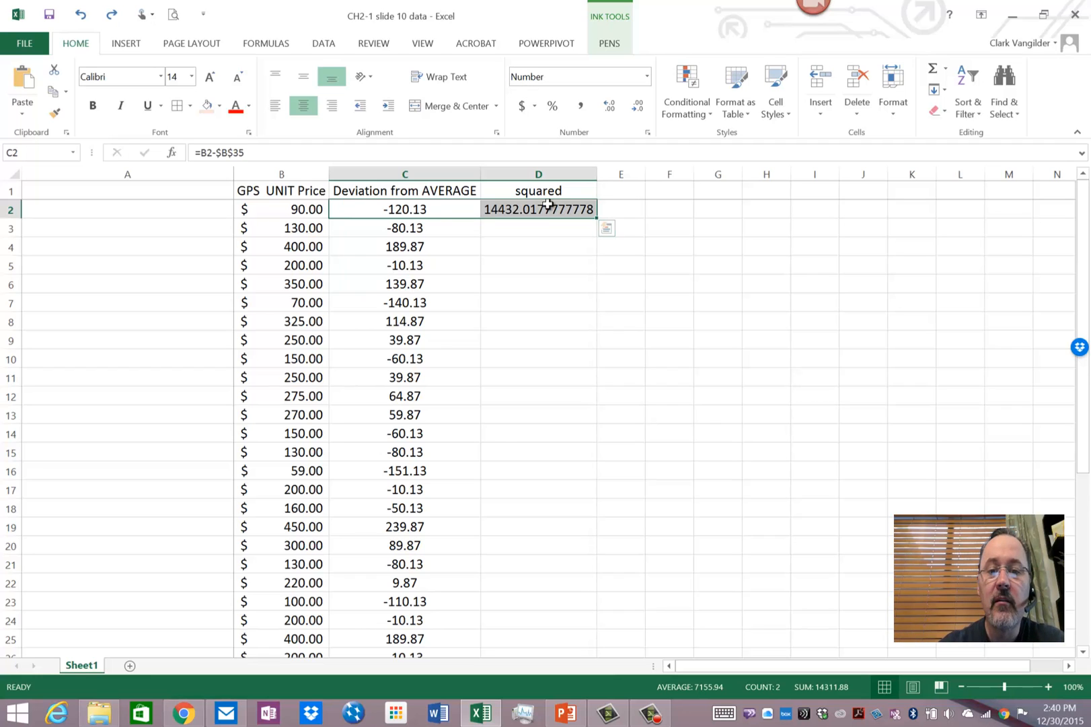
pyautogui.click(555, 209)
pyautogui.tripleClick(638, 106)
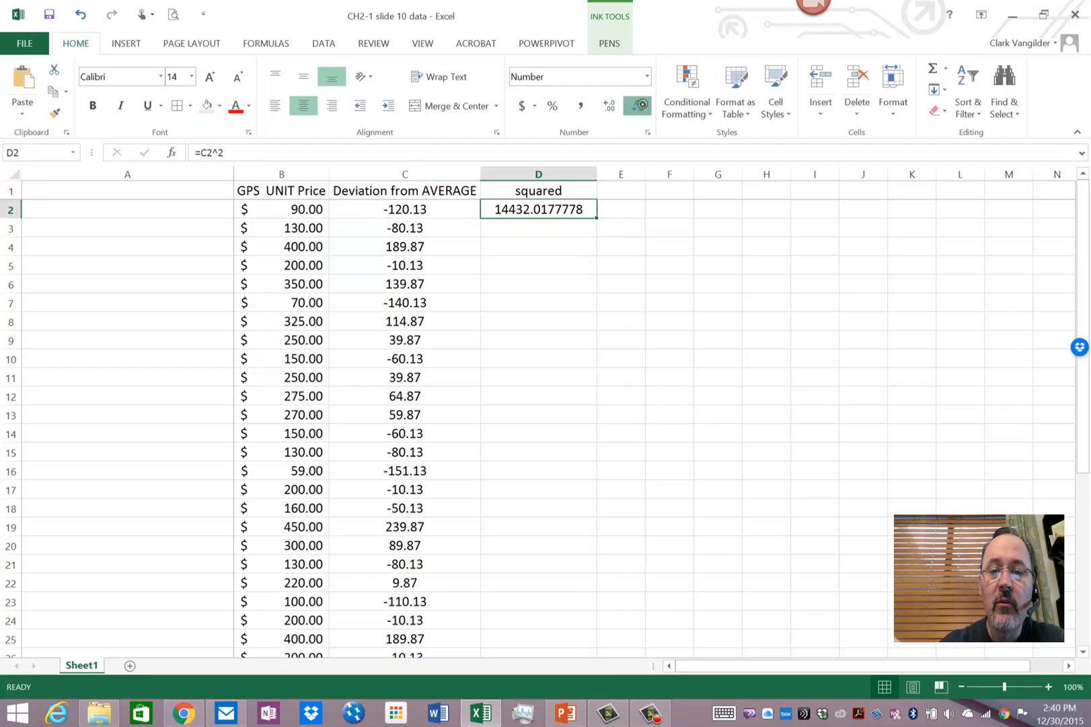
pyautogui.doubleClick(639, 106)
pyautogui.click(639, 106)
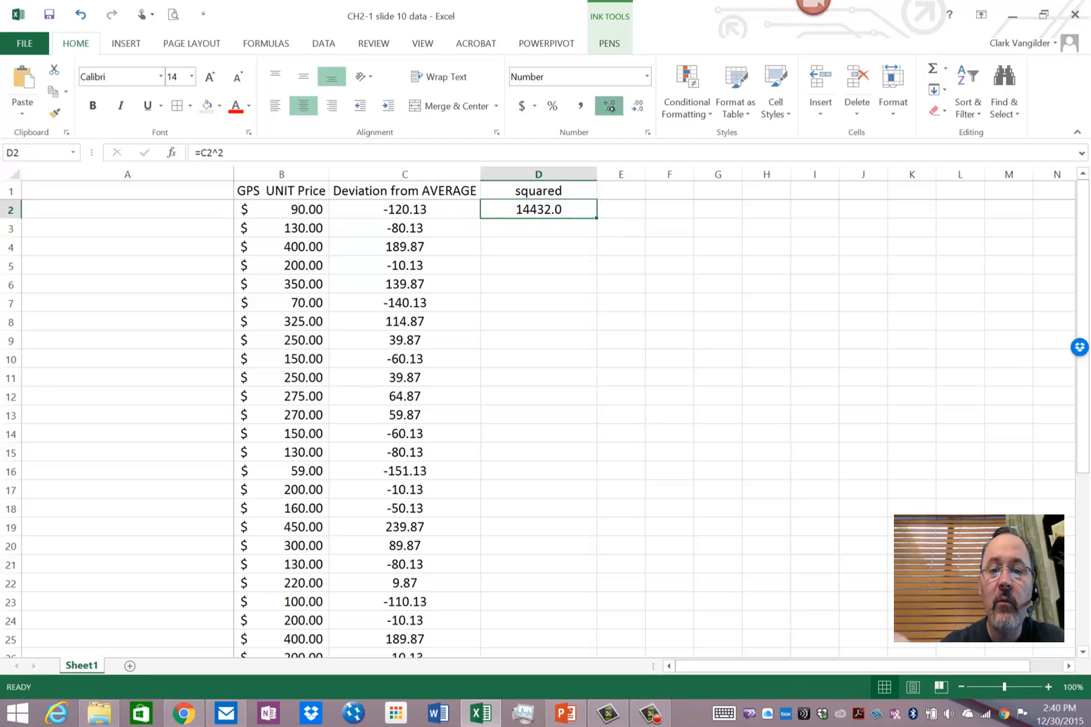
pyautogui.click(610, 106)
# Step: Fill the squaring formula down D2:D31, from 14432.02 to 3616.02
pyautogui.moveTo(597, 219); pyautogui.dragTo(577, 675)
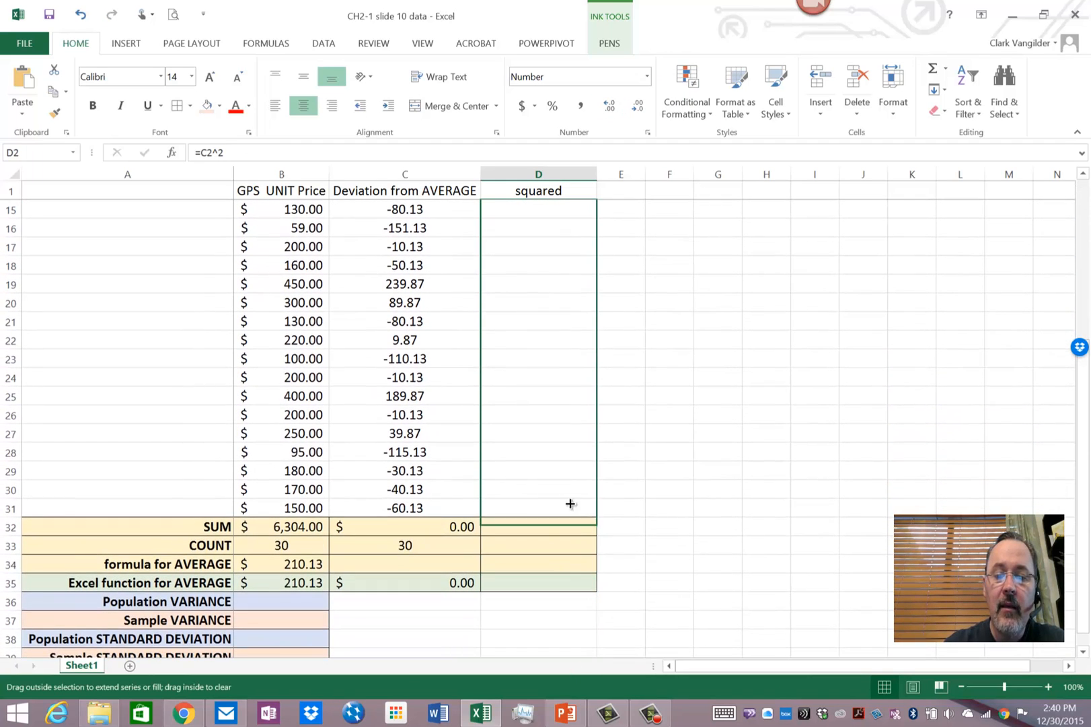
pyautogui.moveTo(577, 675); pyautogui.dragTo(568, 514)
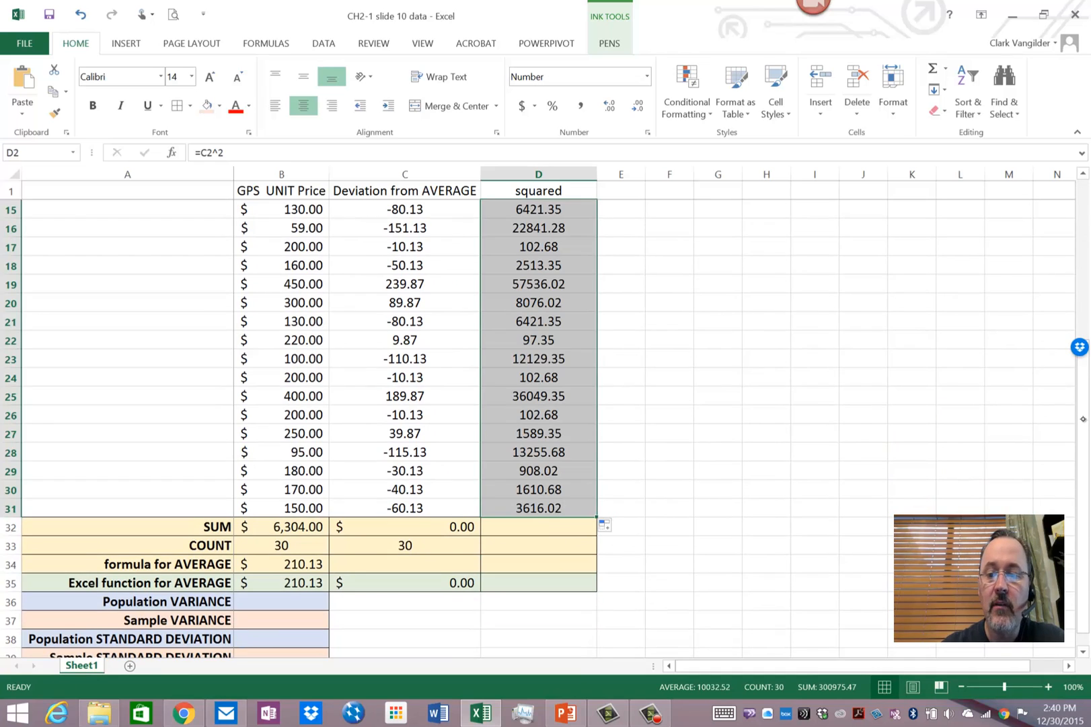
pyautogui.moveTo(1083, 383); pyautogui.dragTo(1083, 197)
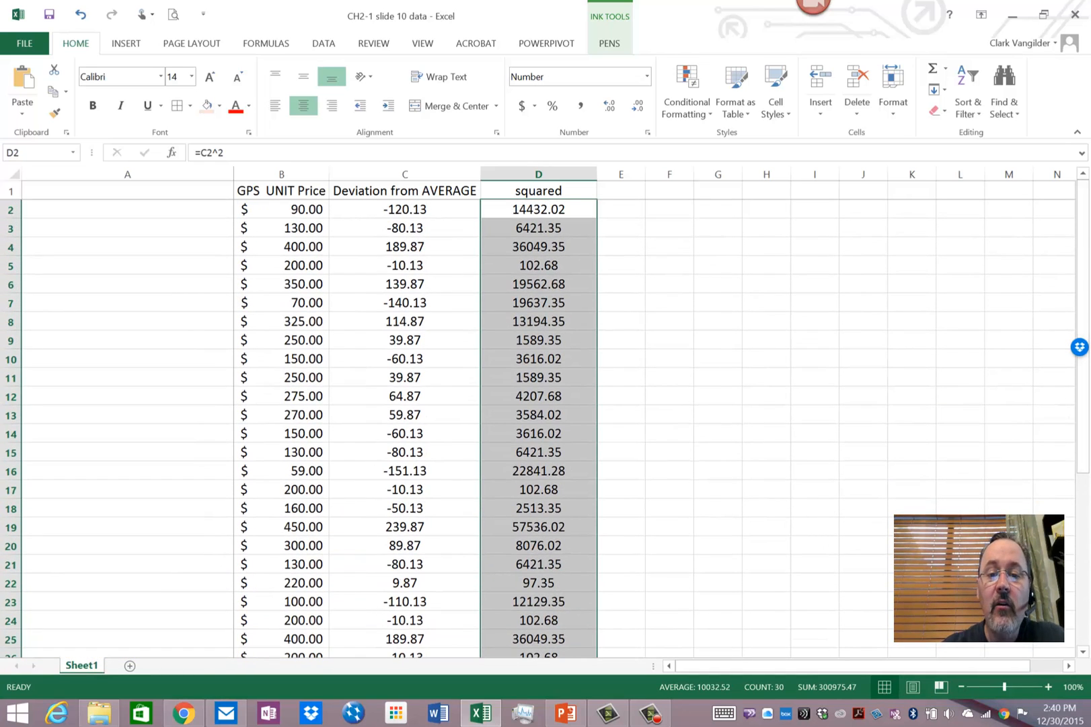
pyautogui.moveTo(1082, 256); pyautogui.dragTo(1082, 427)
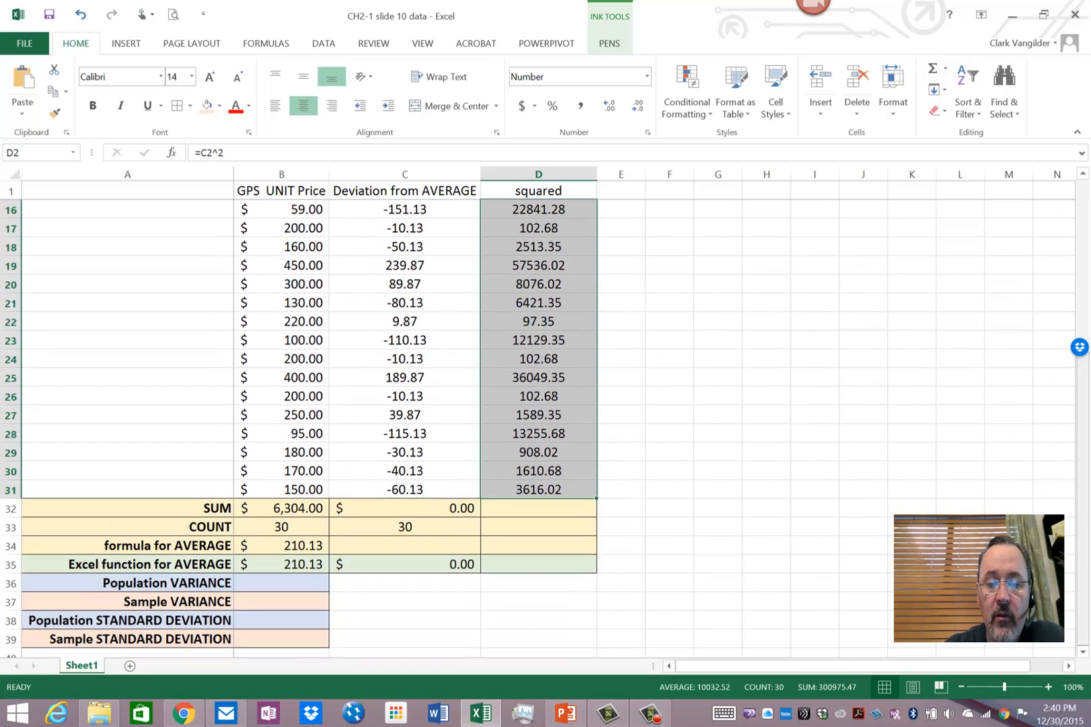
# Step: Copy the deviation column's AVERAGE, SUM and COUNT formulas across into the squared column
pyautogui.click(467, 564)
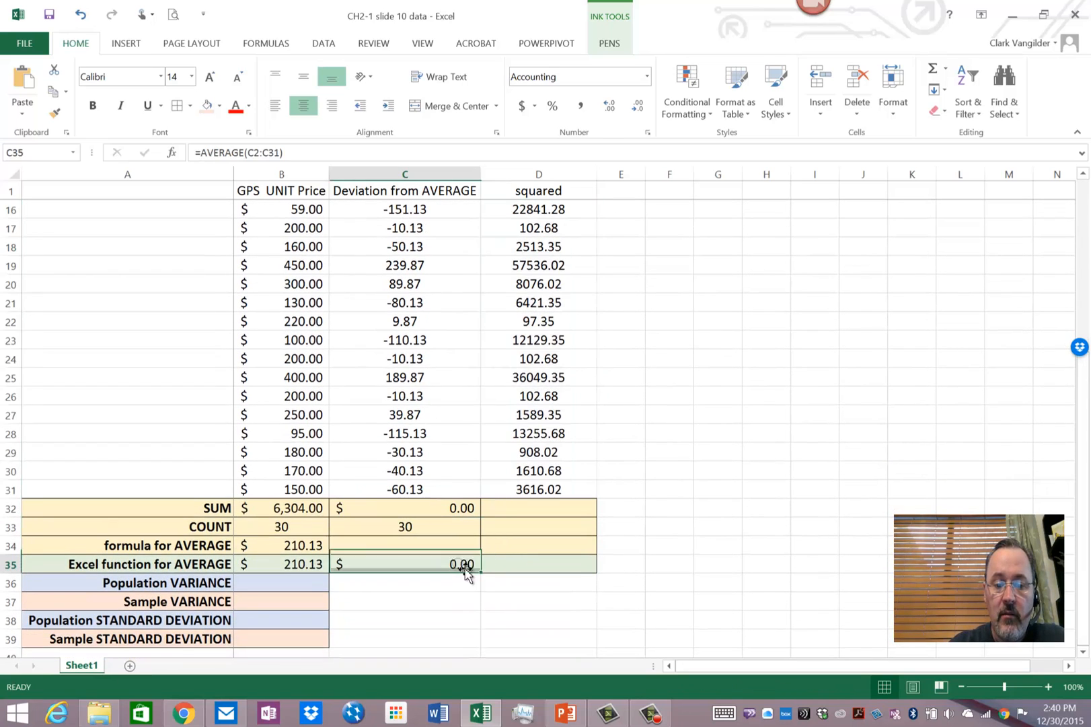
pyautogui.moveTo(479, 573); pyautogui.dragTo(567, 571)
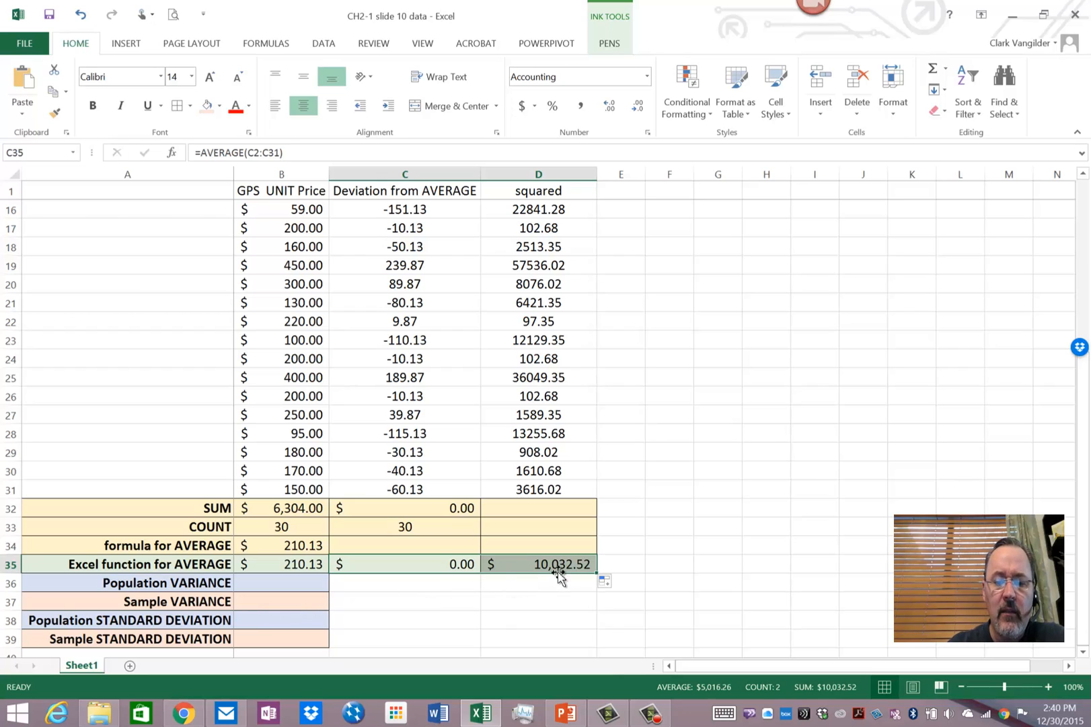
pyautogui.moveTo(460, 507); pyautogui.dragTo(546, 510)
pyautogui.click(467, 508)
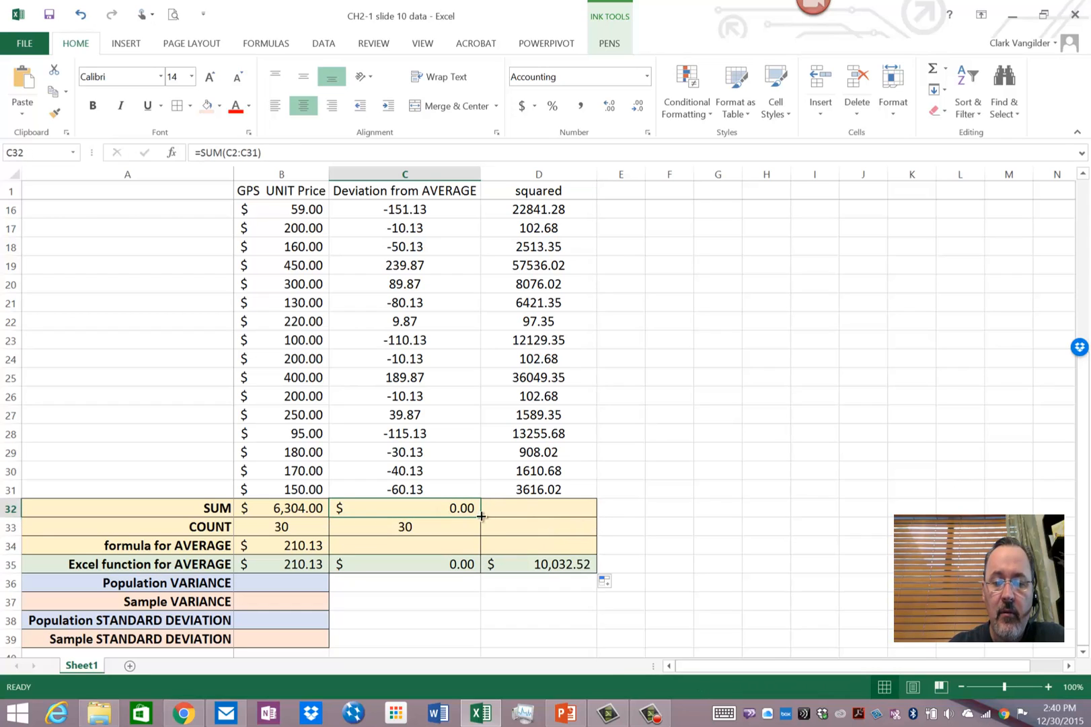
pyautogui.moveTo(479, 516); pyautogui.dragTo(577, 518)
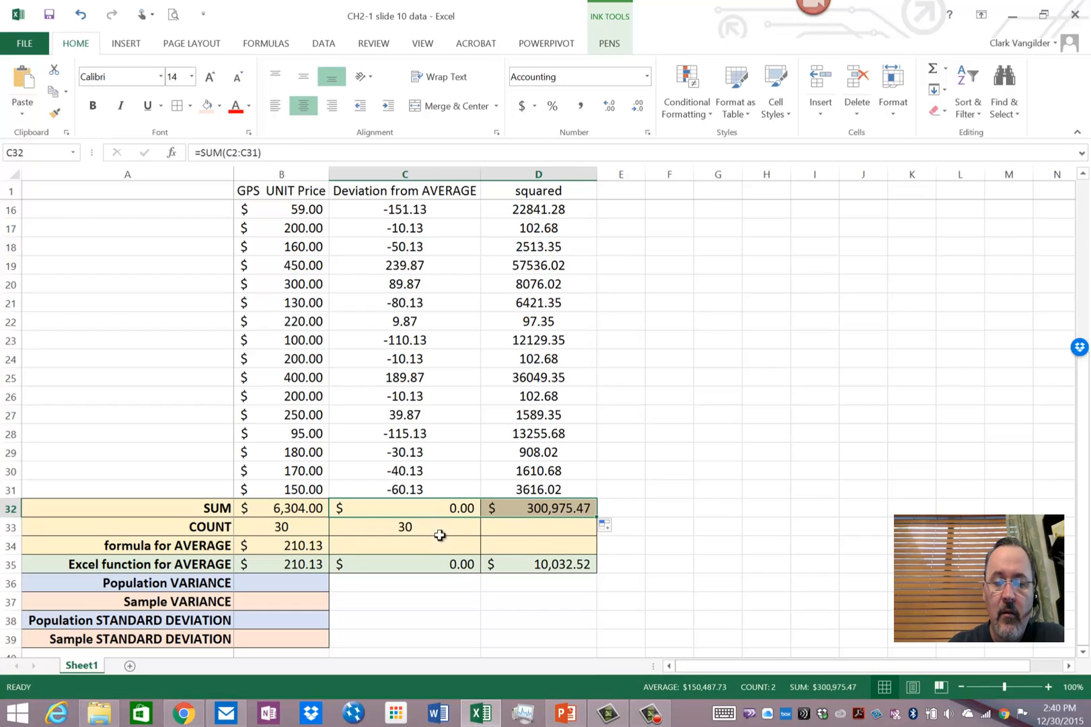
pyautogui.click(405, 527)
pyautogui.moveTo(479, 535); pyautogui.dragTo(546, 534)
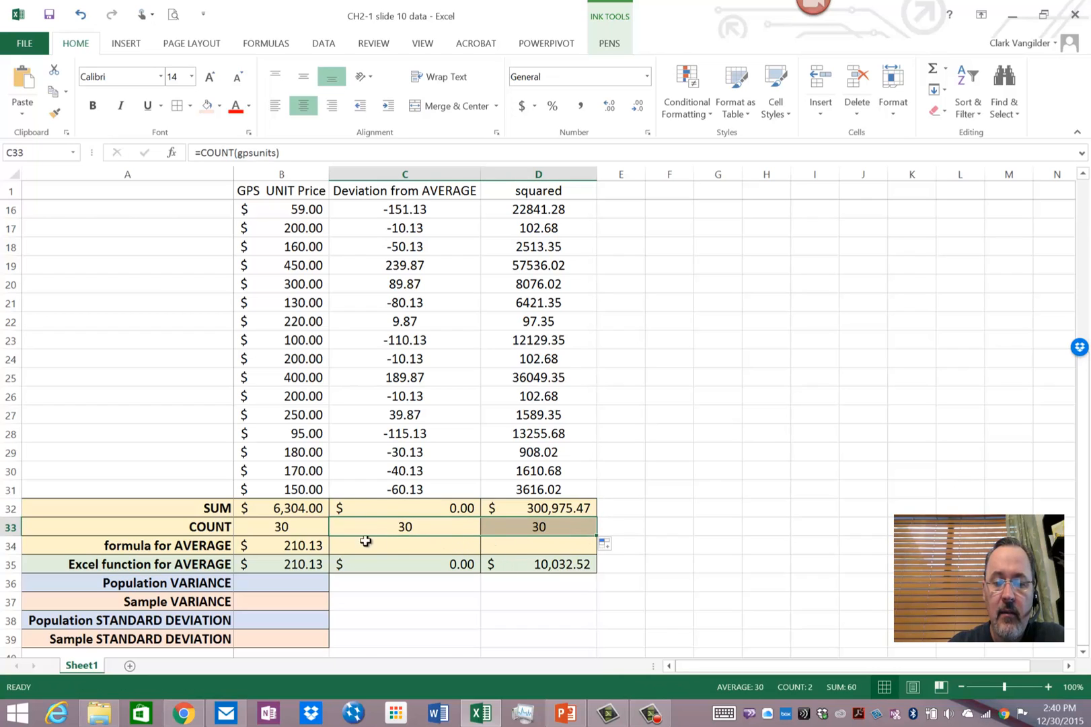
# Step: Fill the sum-over-count average formula from B34 across to D34, giving $0.00 and $10,032.52
pyautogui.click(541, 544)
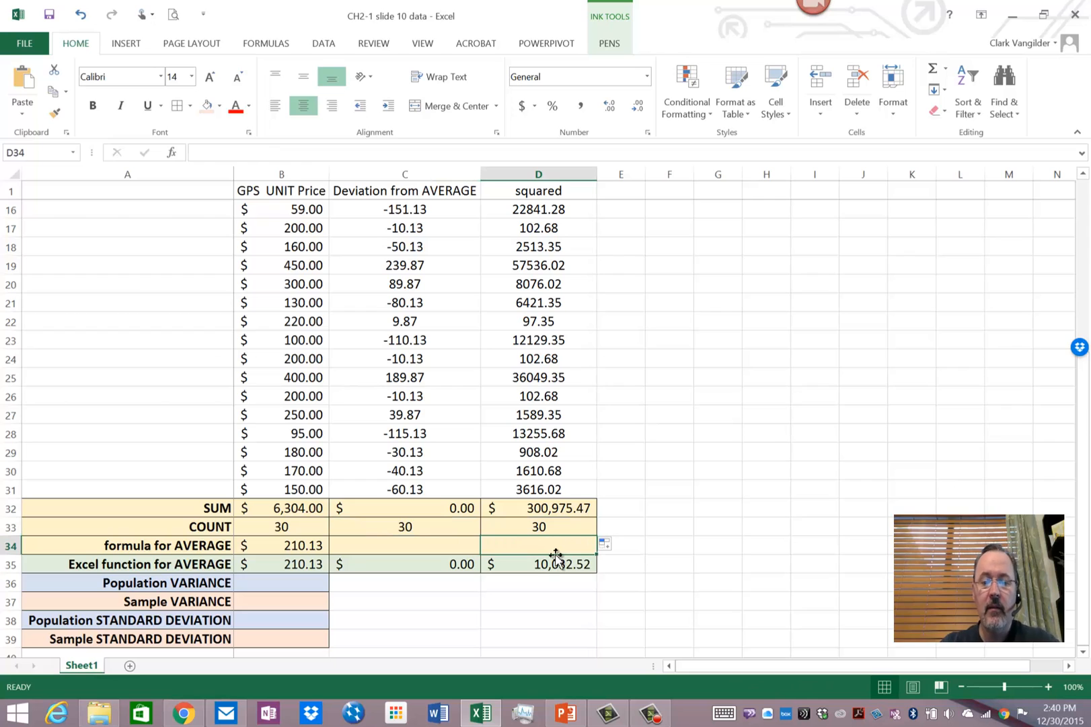
pyautogui.click(317, 545)
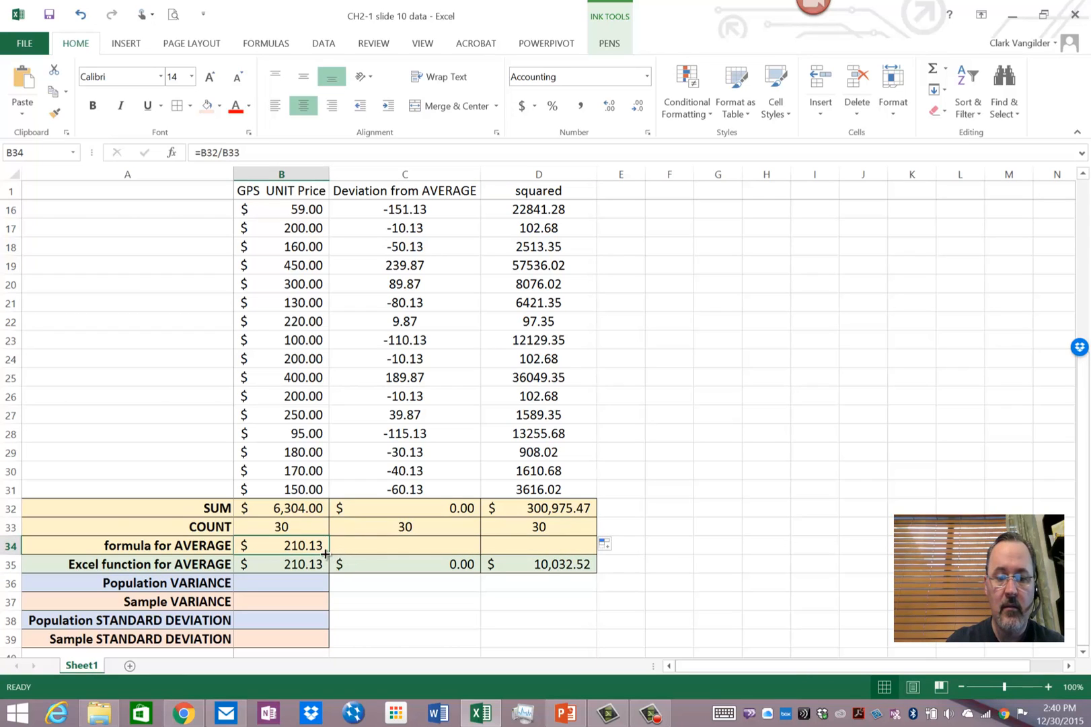
pyautogui.moveTo(329, 554); pyautogui.dragTo(559, 546)
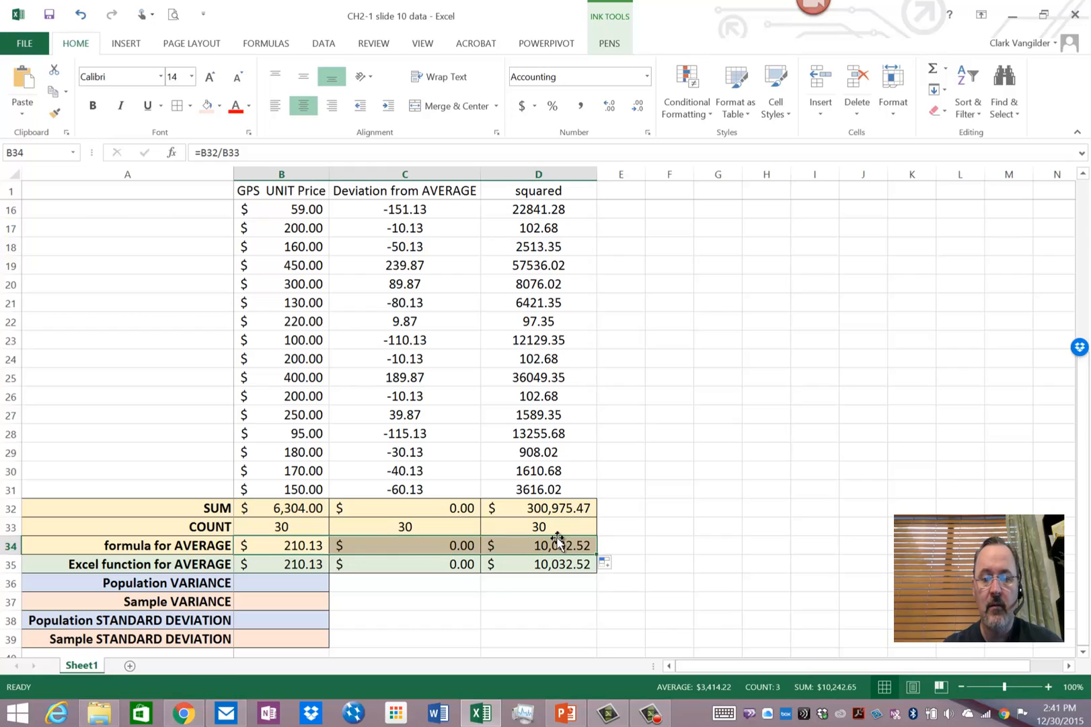
pyautogui.click(562, 544)
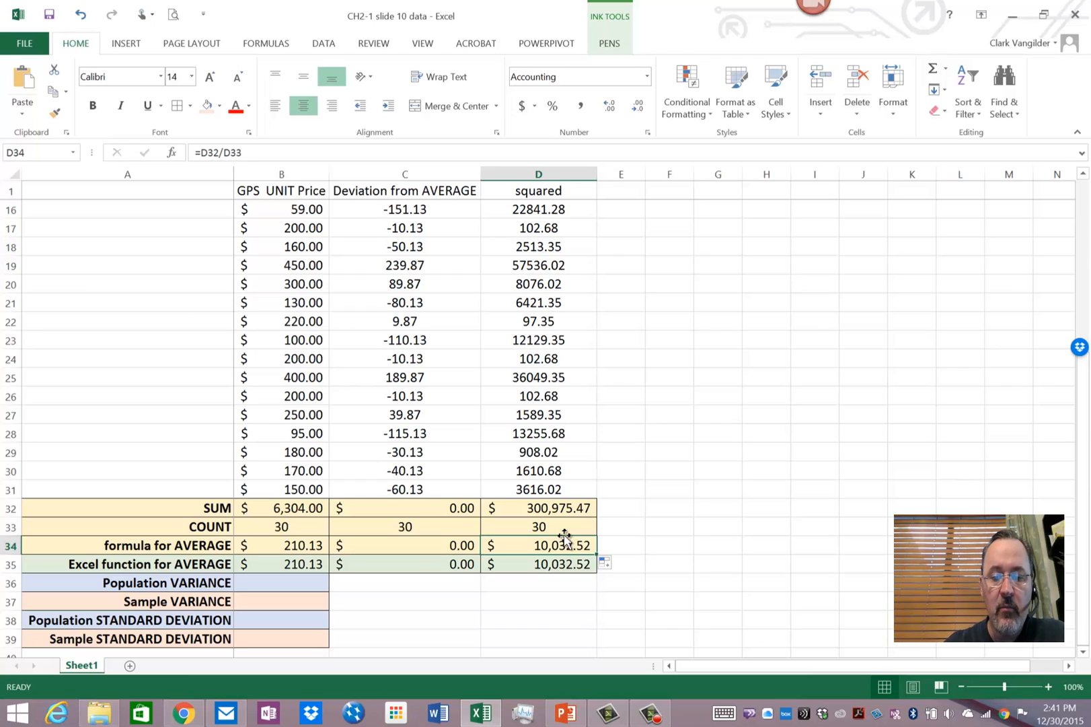
# Step: Enter =VAR.P(gpsunits) in the Population VARIANCE cell, returning 10032.52
pyautogui.click(284, 585)
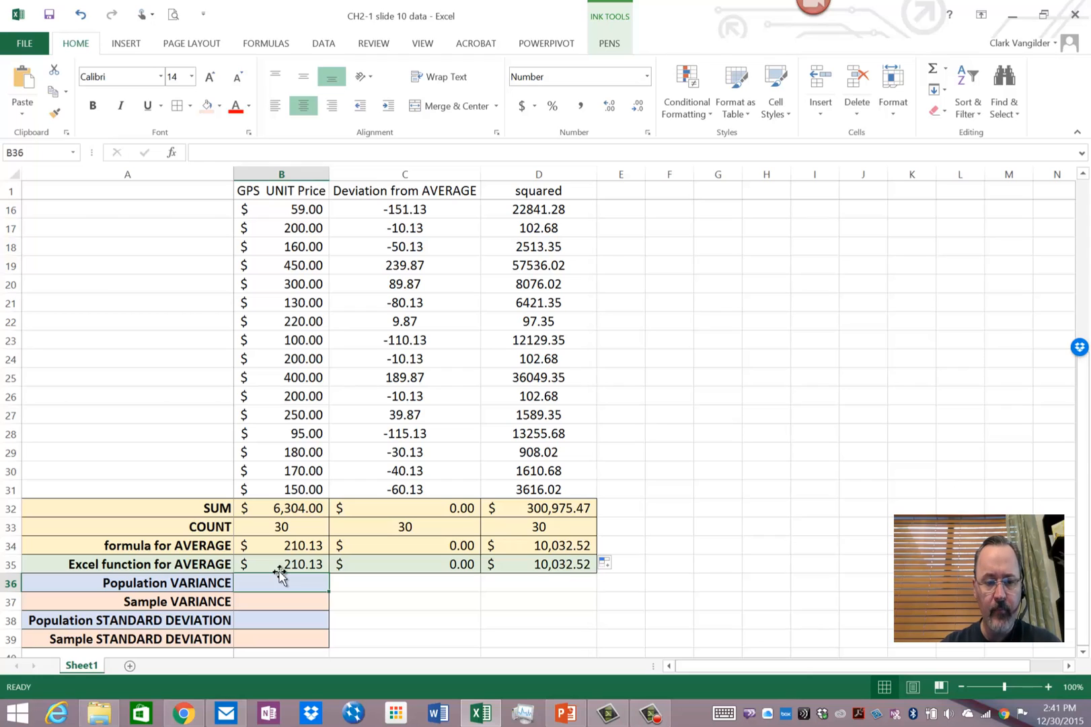
pyautogui.write('=')
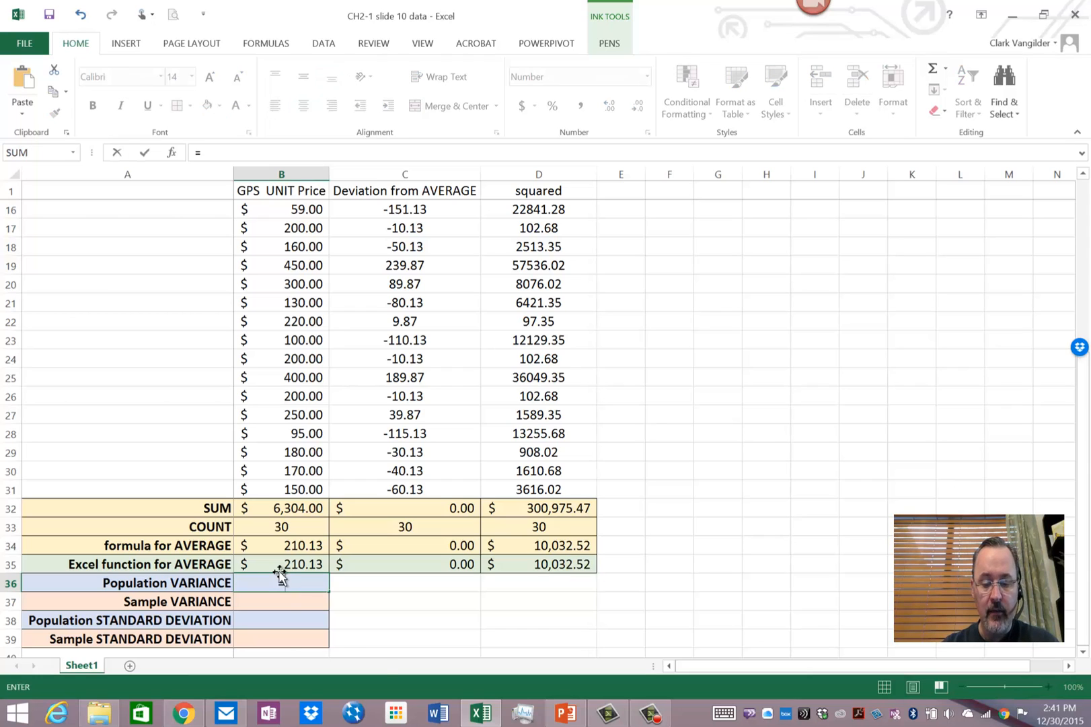
pyautogui.write('var')
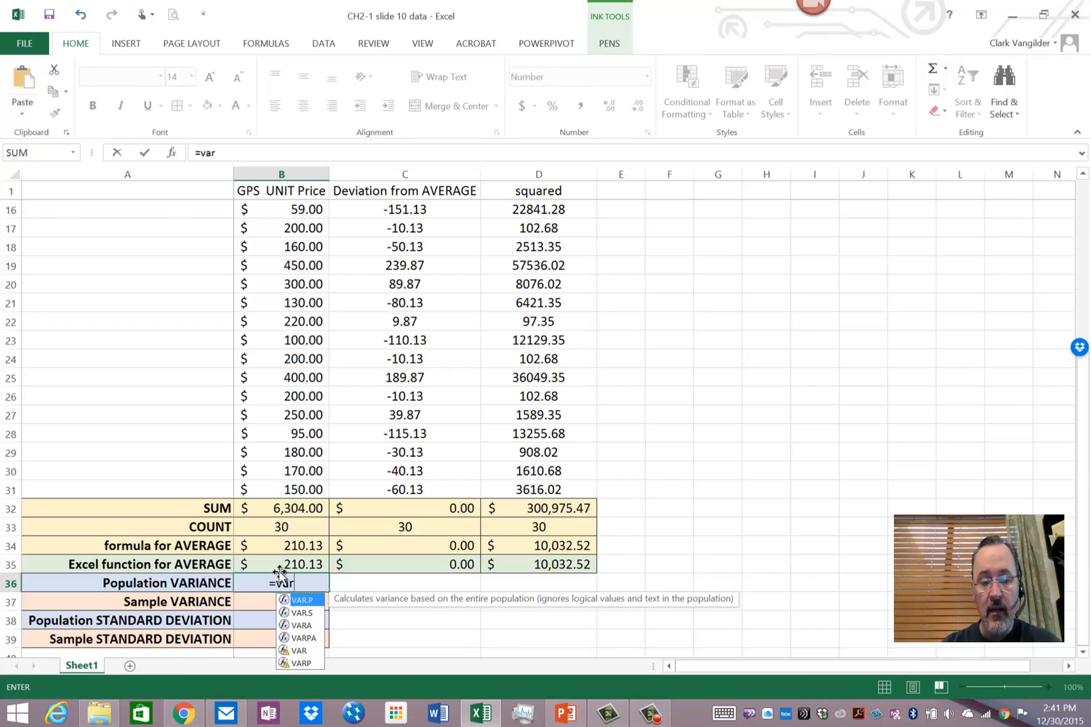
pyautogui.press('Tab')
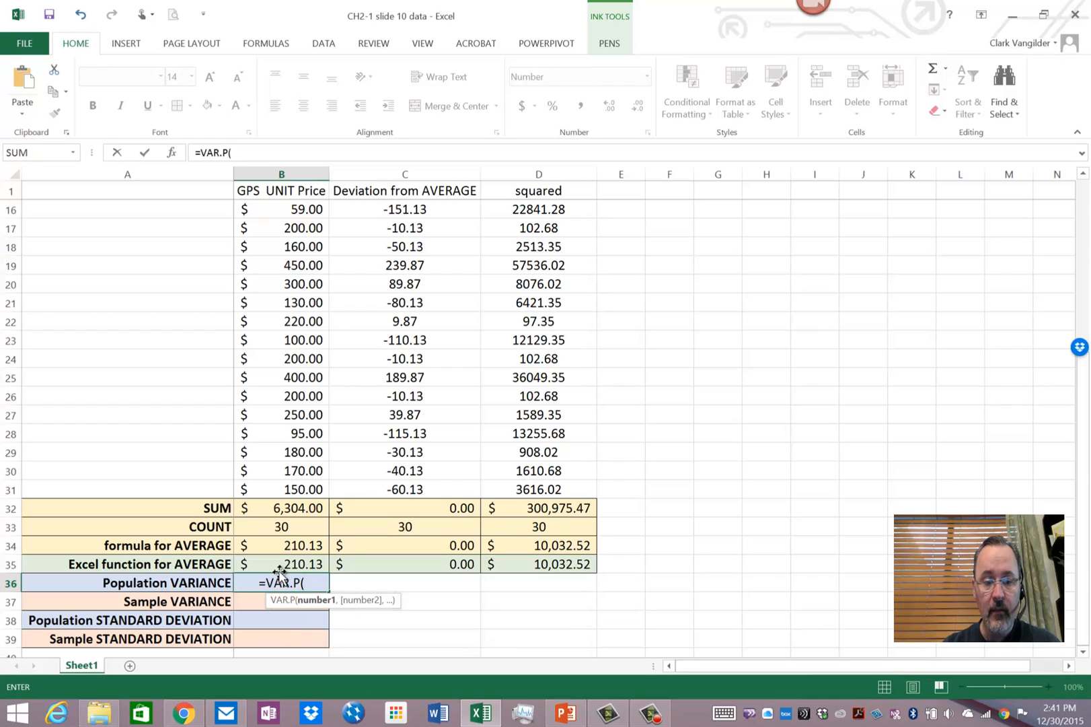
pyautogui.write('gps')
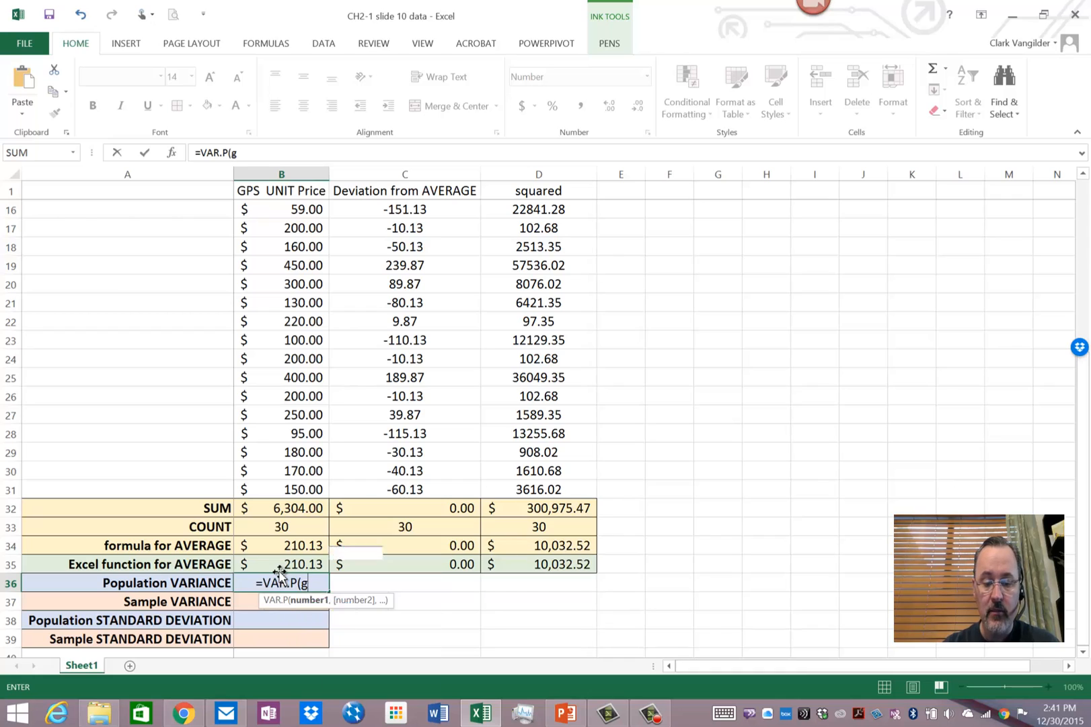
pyautogui.press('Tab')
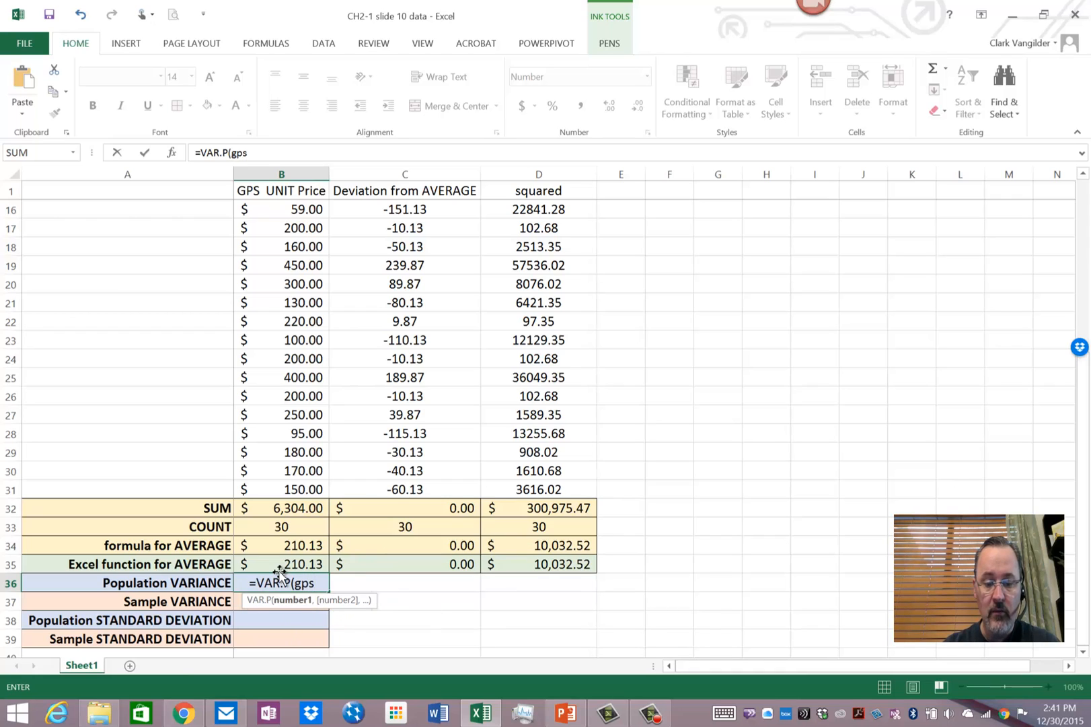
pyautogui.write(')')
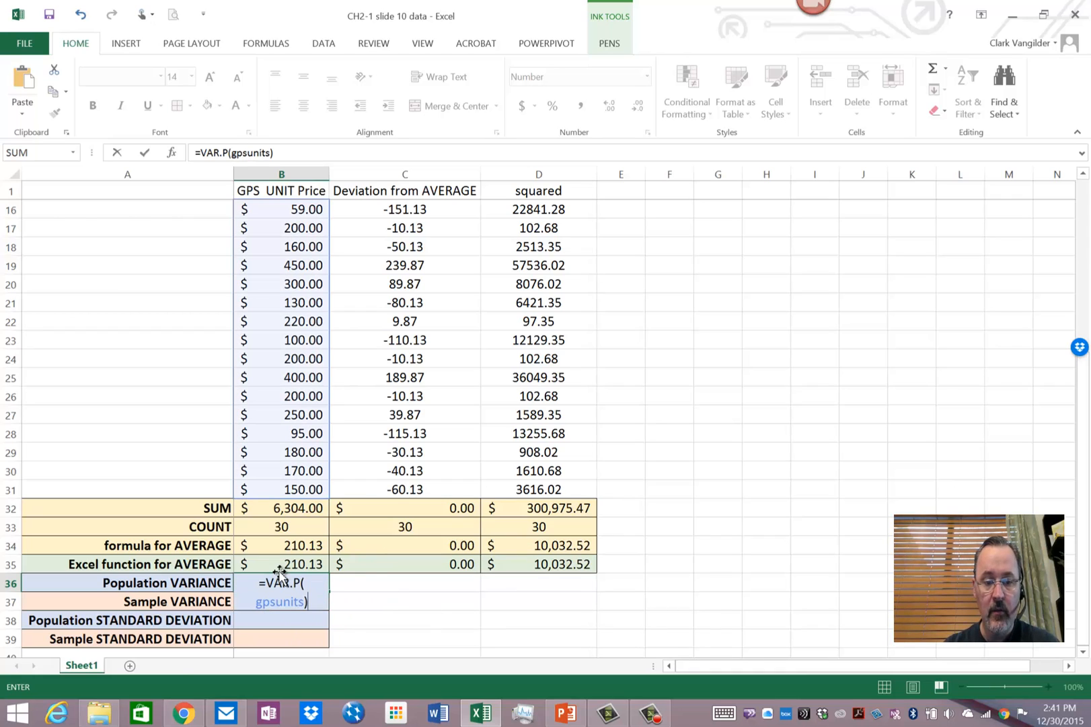
pyautogui.press('Return')
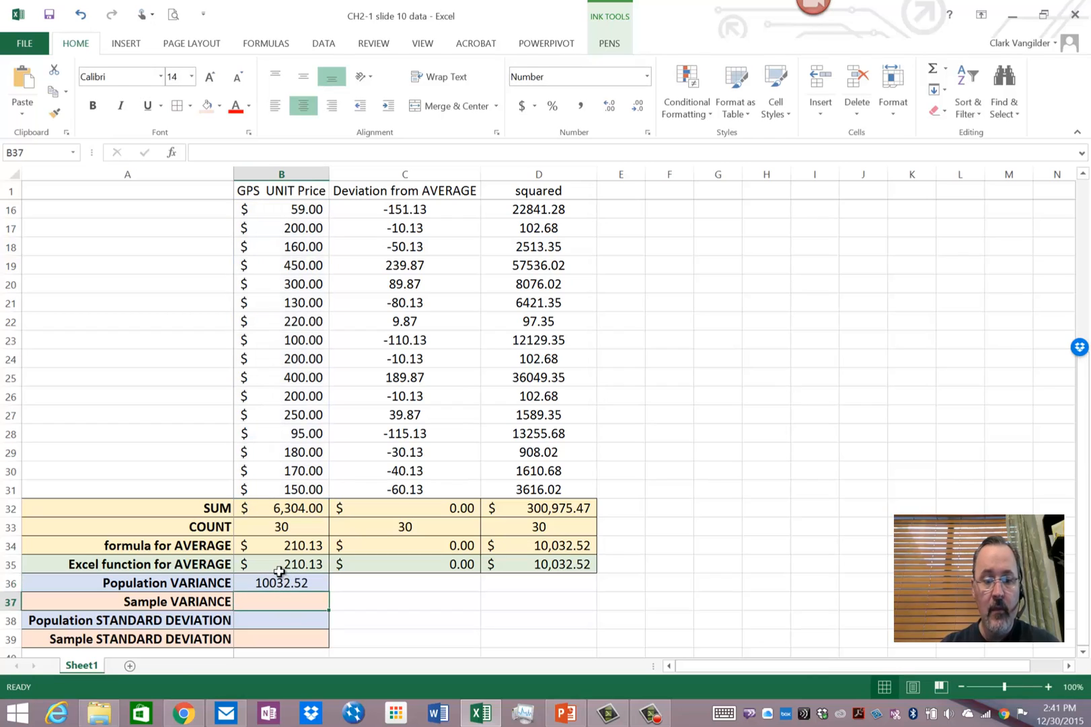
# Step: Format B36 and D35, both 10,032.52, in red with the font enlarged twice
pyautogui.click(290, 582)
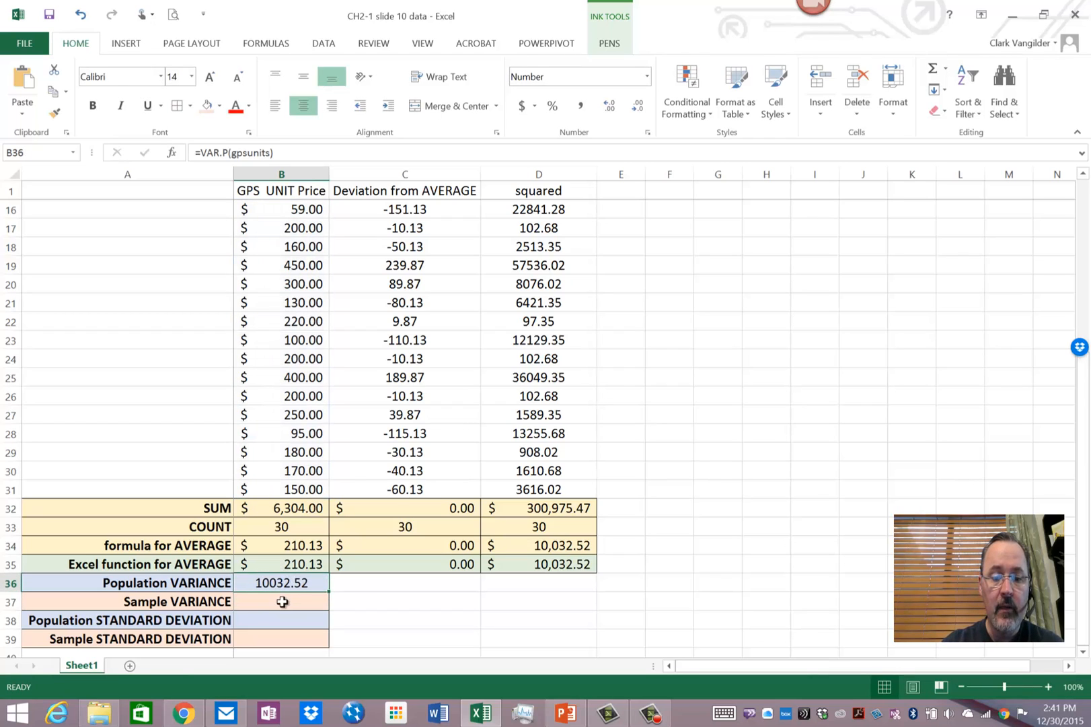
pyautogui.keyDown('ctrl'); pyautogui.click(563, 564); pyautogui.keyUp('ctrl')
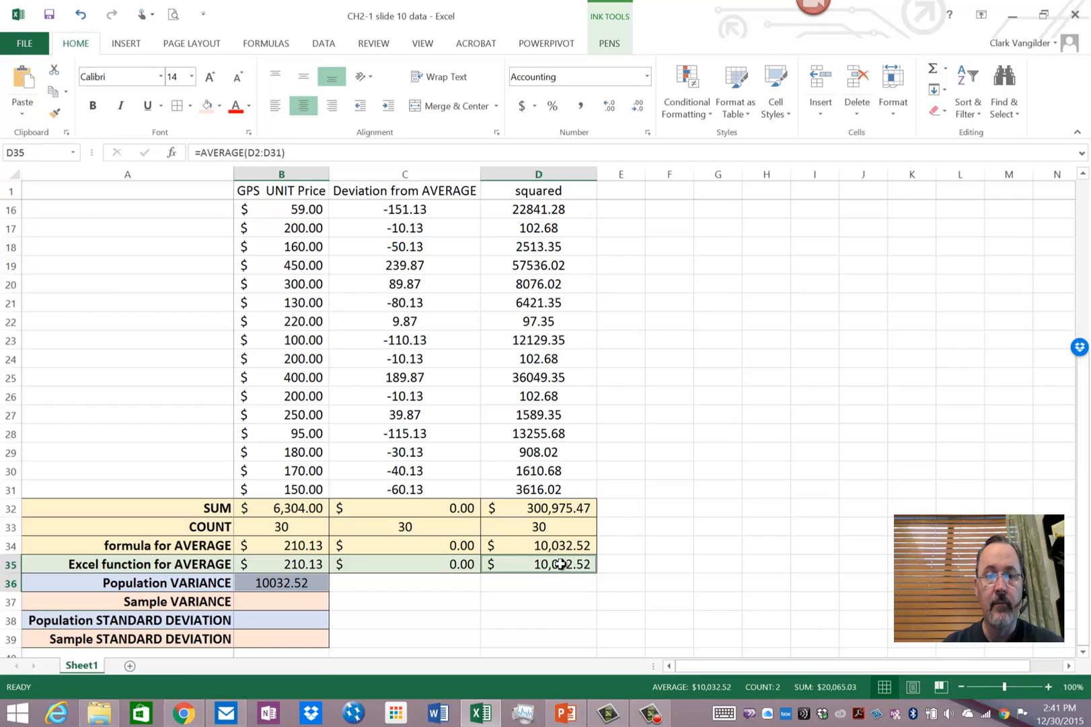
pyautogui.click(236, 106)
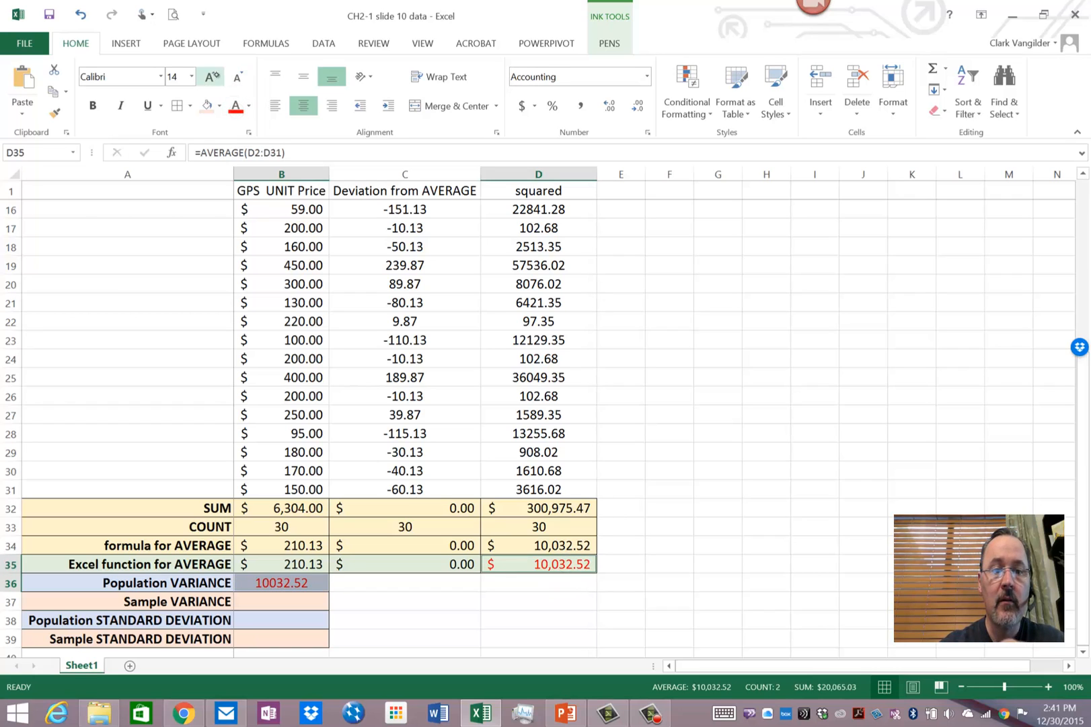
pyautogui.click(211, 76)
pyautogui.click(212, 76)
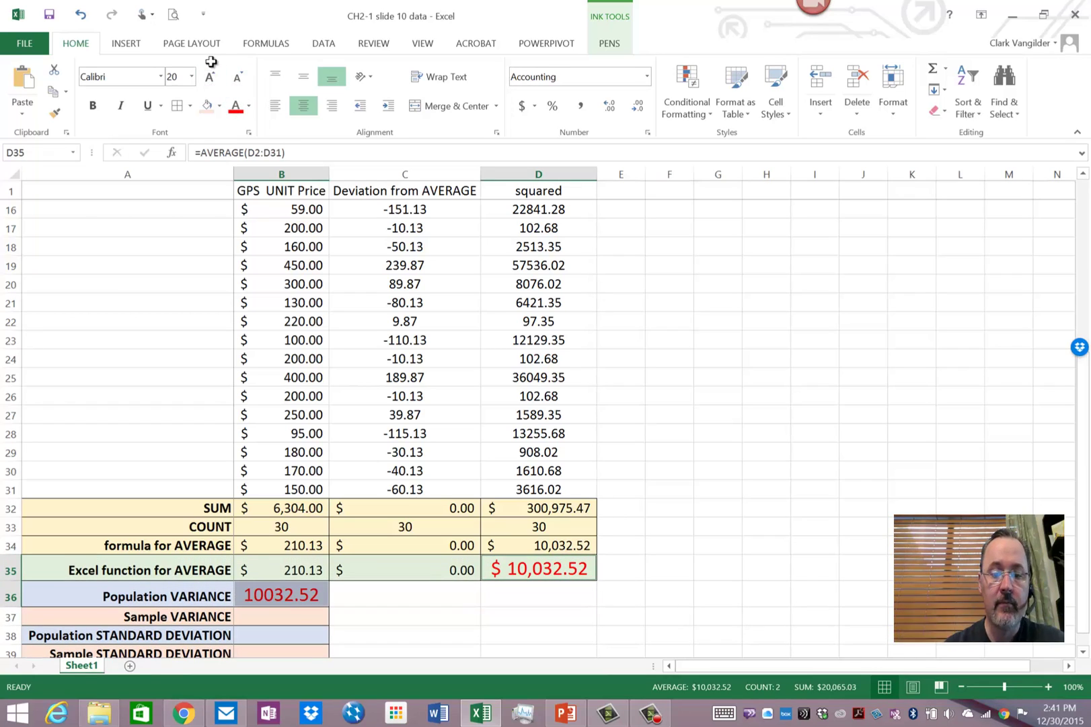
pyautogui.click(264, 609)
pyautogui.scroll(-1, 264, 609)
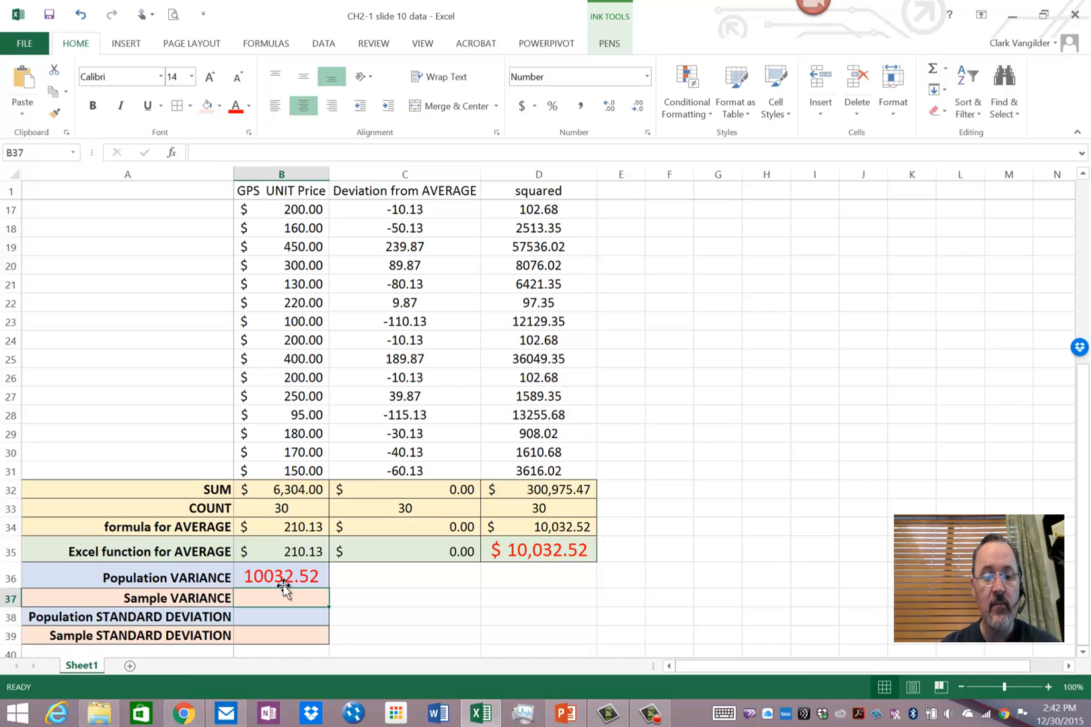
pyautogui.write('=v')
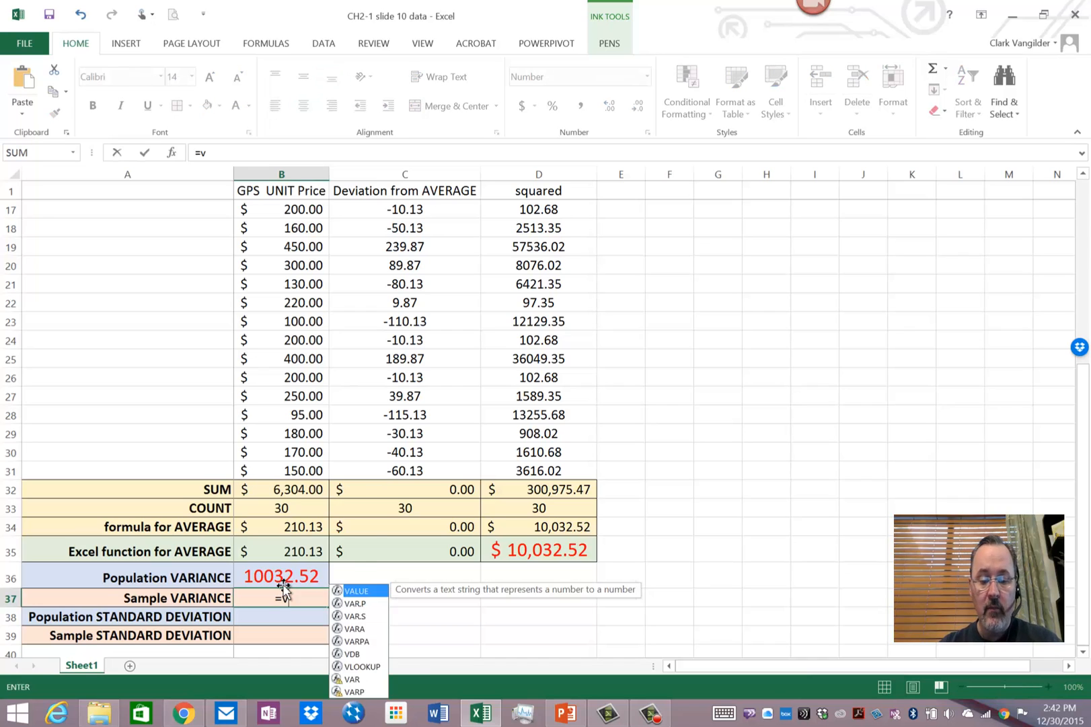
pyautogui.write('ar.')
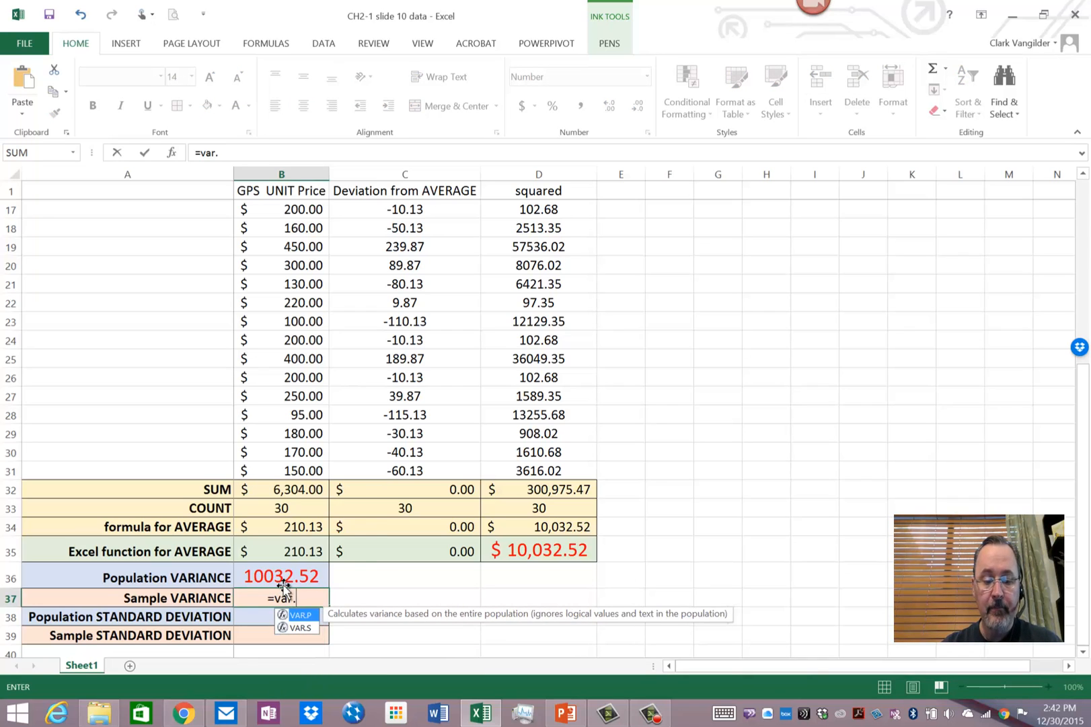
pyautogui.write('s(')
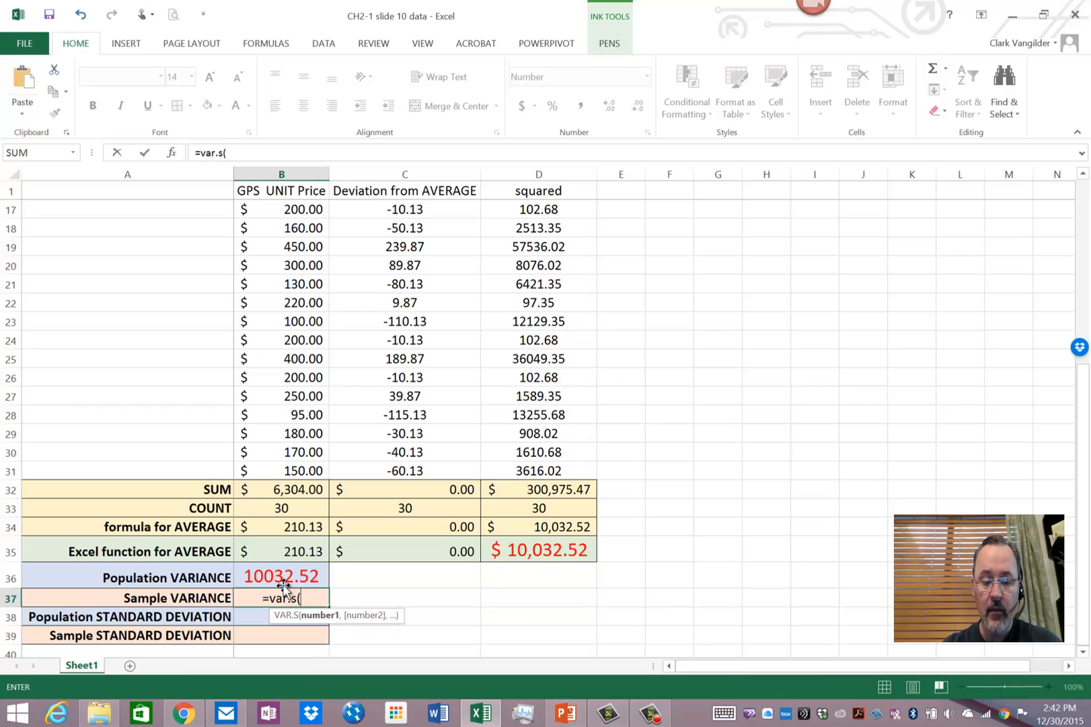
pyautogui.write('gpsunits')
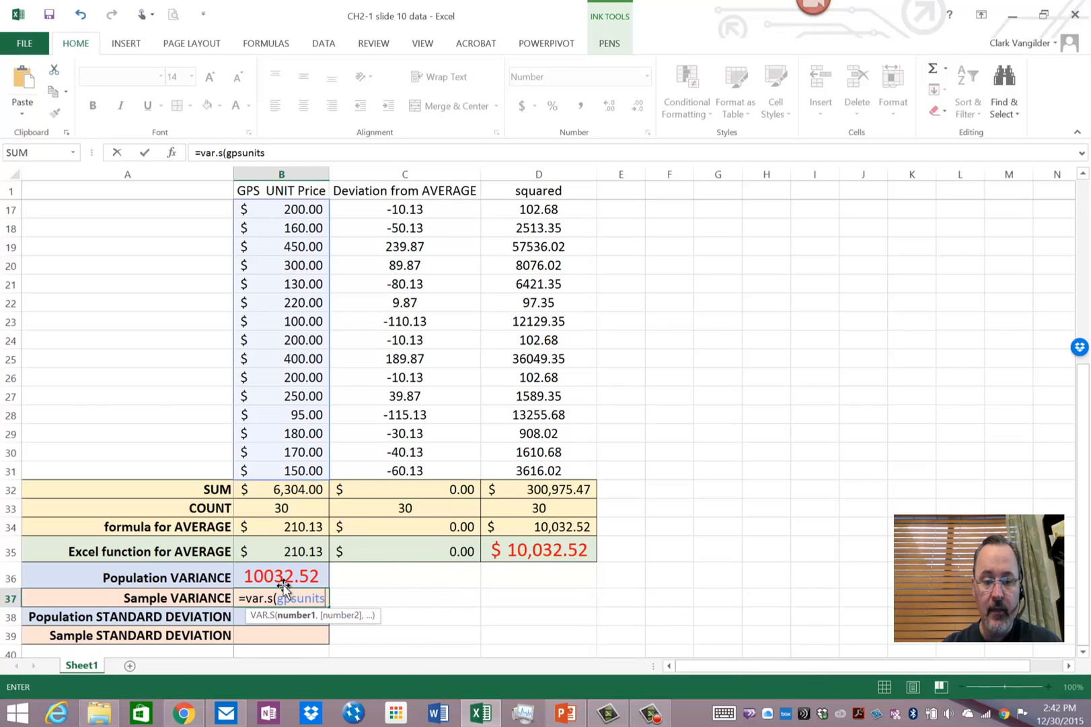
pyautogui.write(')')
# Step: Commit =VAR.S(gpsunits) in Sample VARIANCE, returning 10378.46, and go to the squared column's count
pyautogui.press('Return')
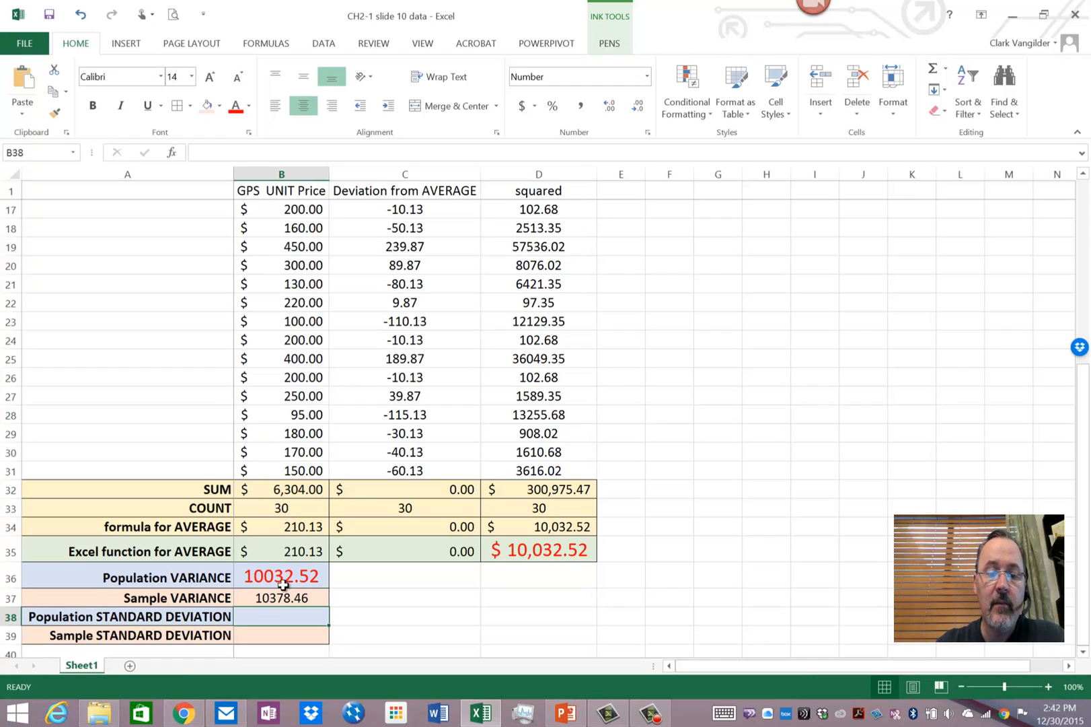
pyautogui.click(546, 506)
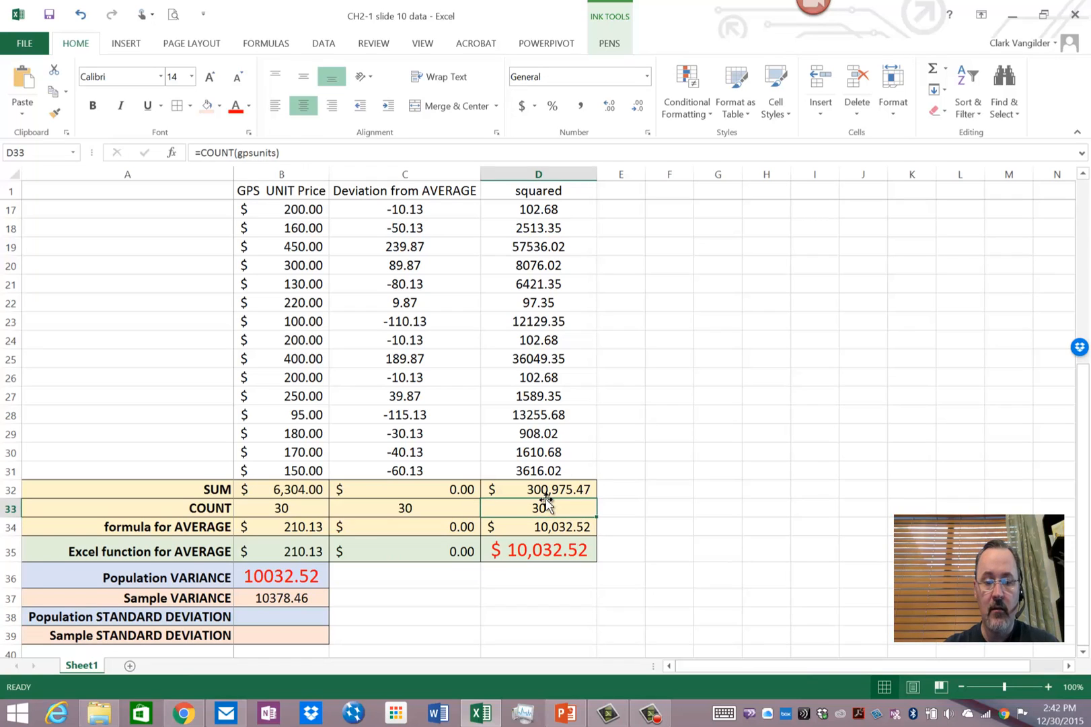
pyautogui.write('29')
# Step: Try a count of 29 to match the sample variance, then undo it back to 30
pyautogui.press('Return')
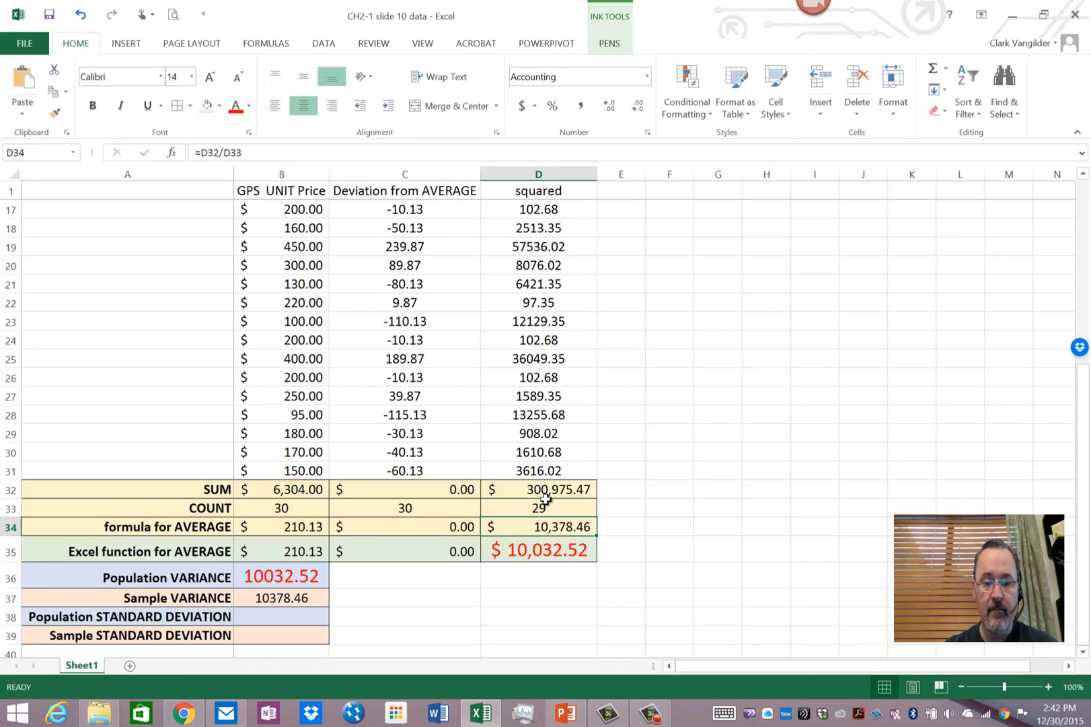
pyautogui.keyDown('ctrl'); pyautogui.click(294, 600); pyautogui.keyUp('ctrl')
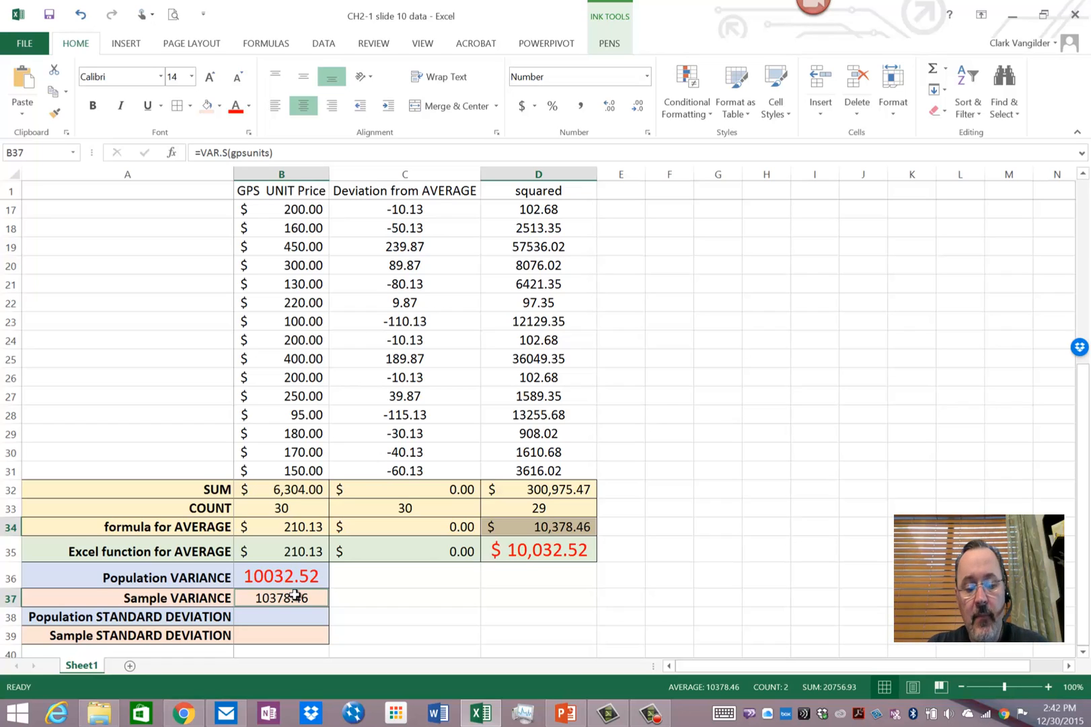
pyautogui.hotkey('ctrl', 'z')
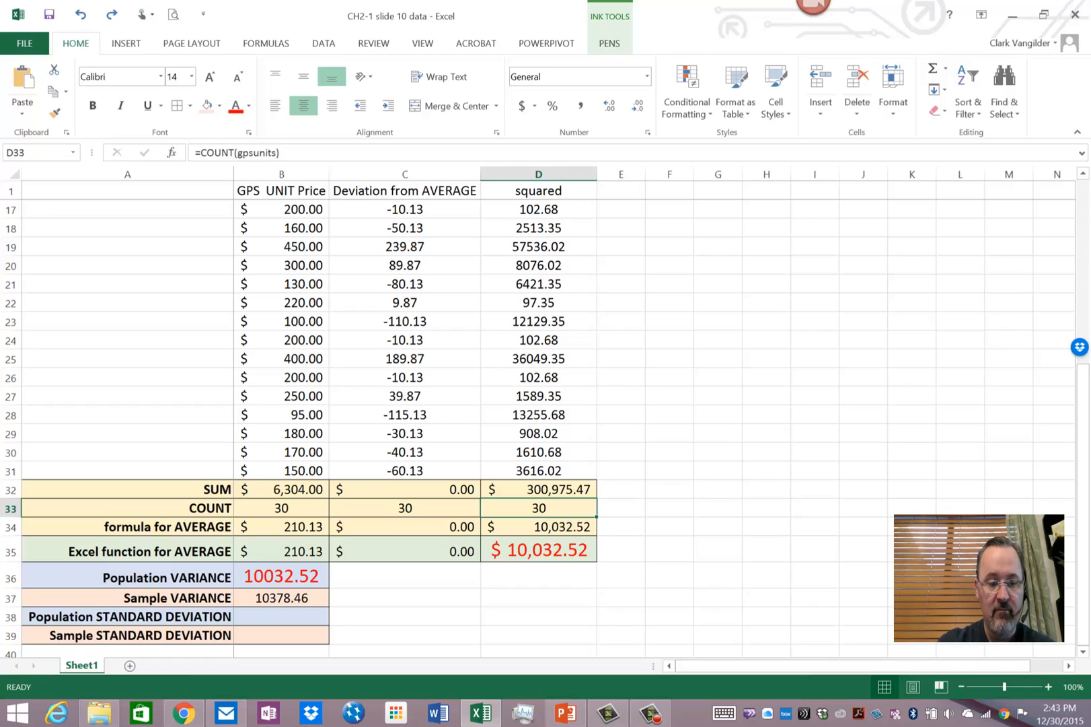
pyautogui.click(284, 617)
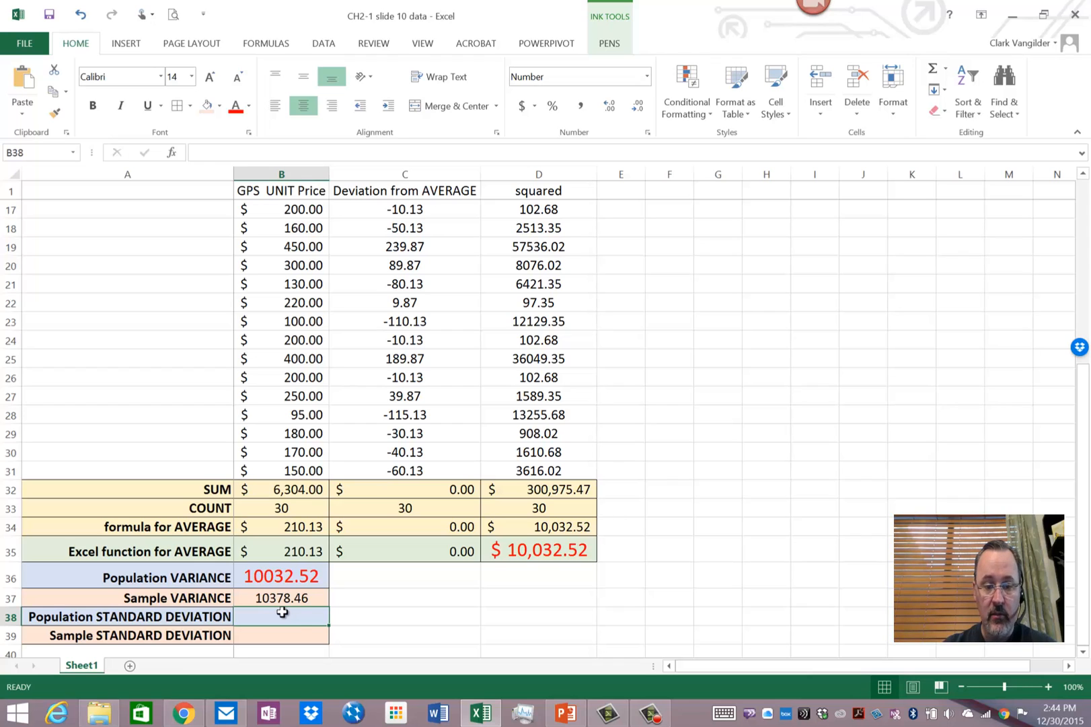
pyautogui.write('=st')
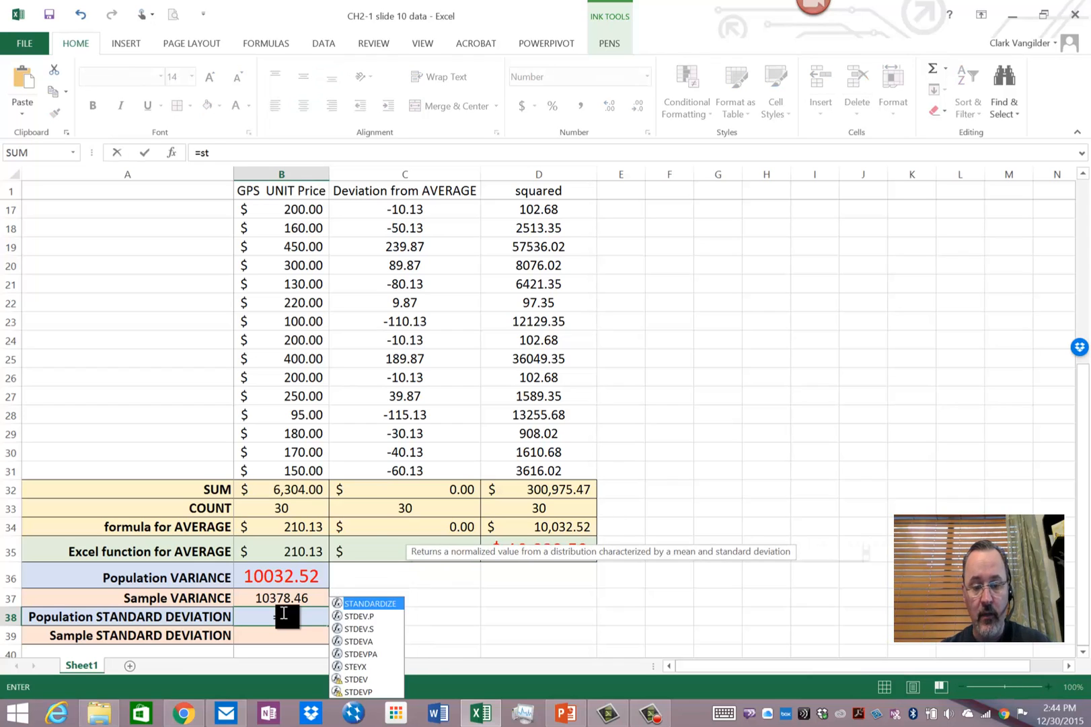
pyautogui.write('d')
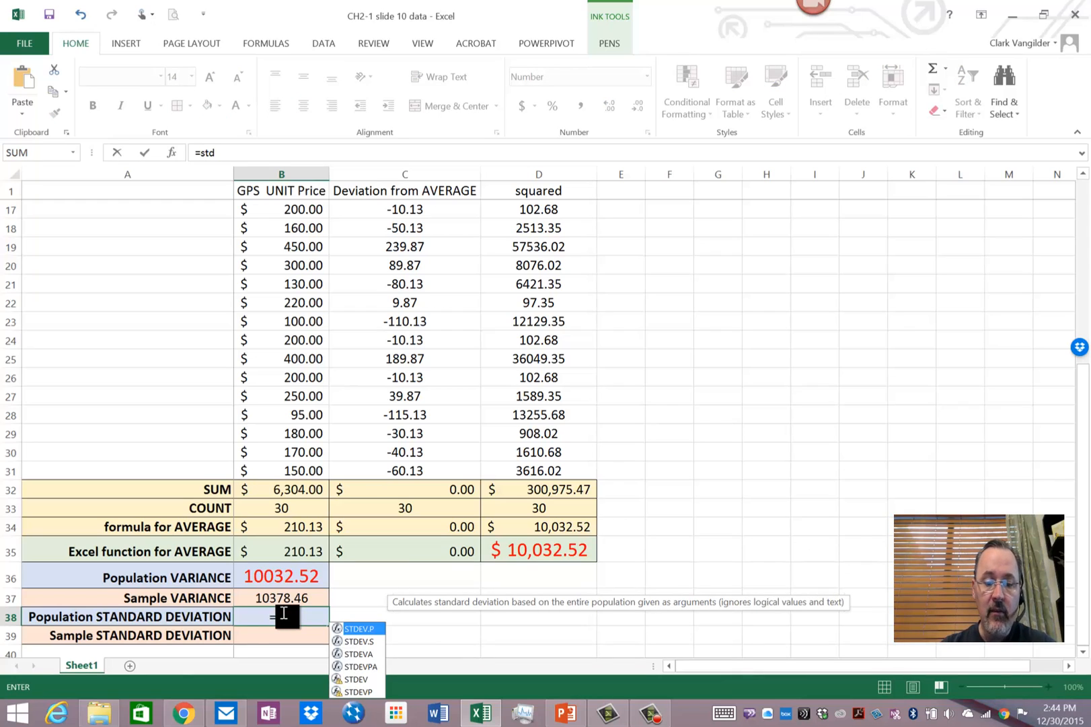
# Step: Commit =STDEV.P(gpsunits) in B38, giving a population standard deviation of 100.16
pyautogui.press('Tab')
pyautogui.write('gps')
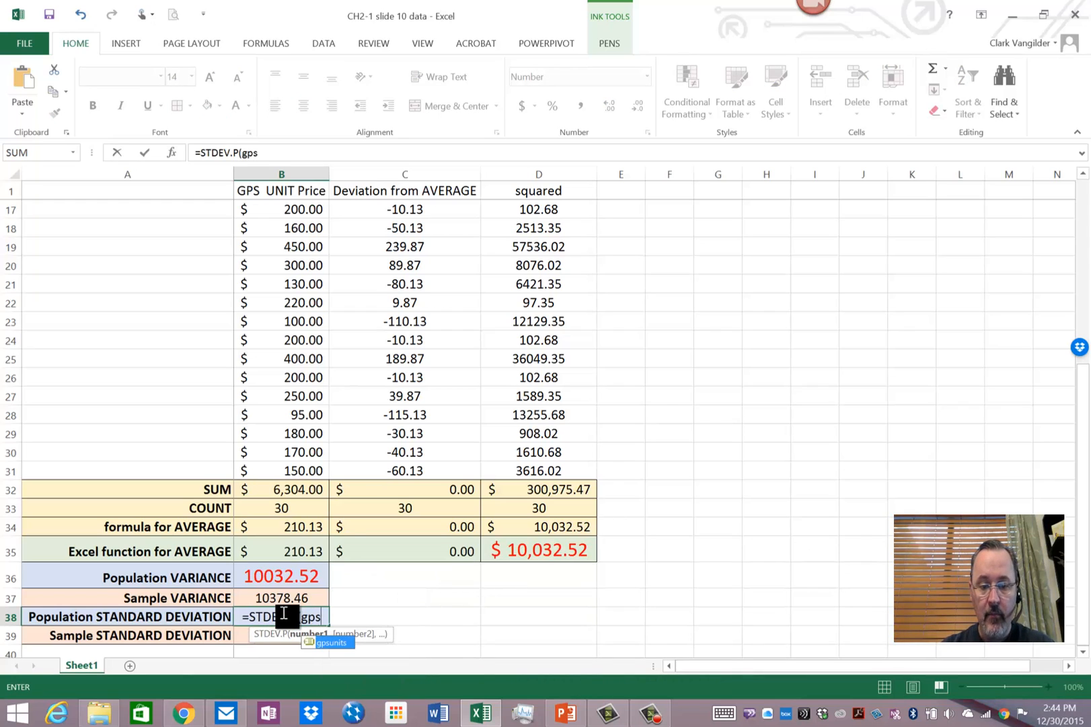
pyautogui.press('Tab')
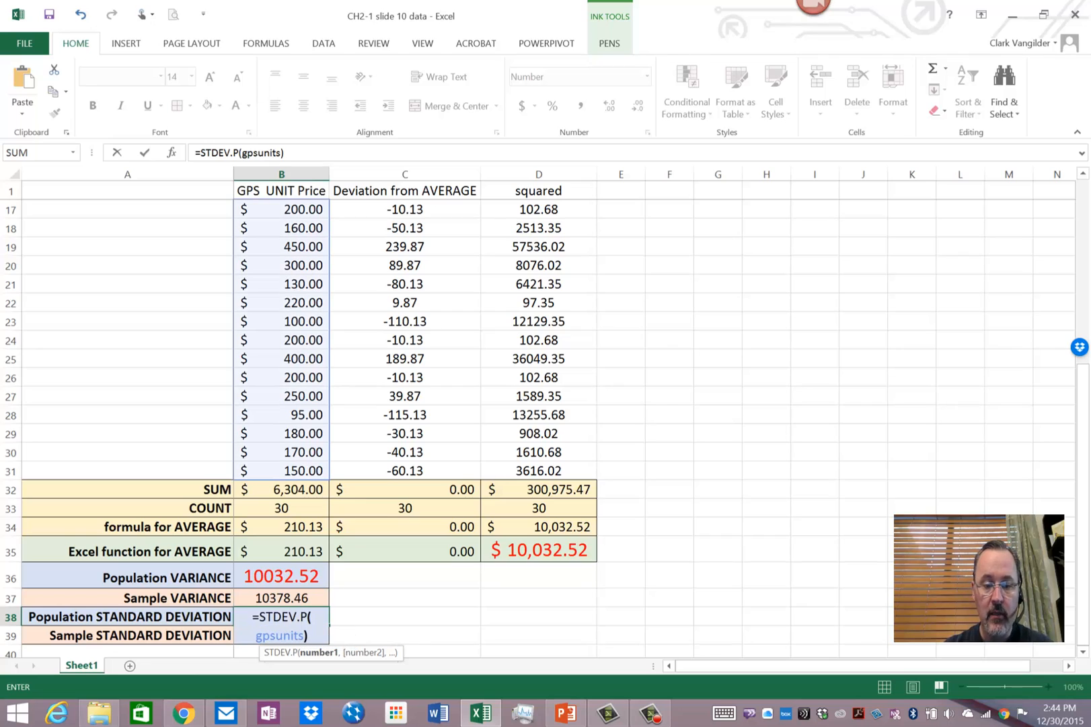
pyautogui.press('Return')
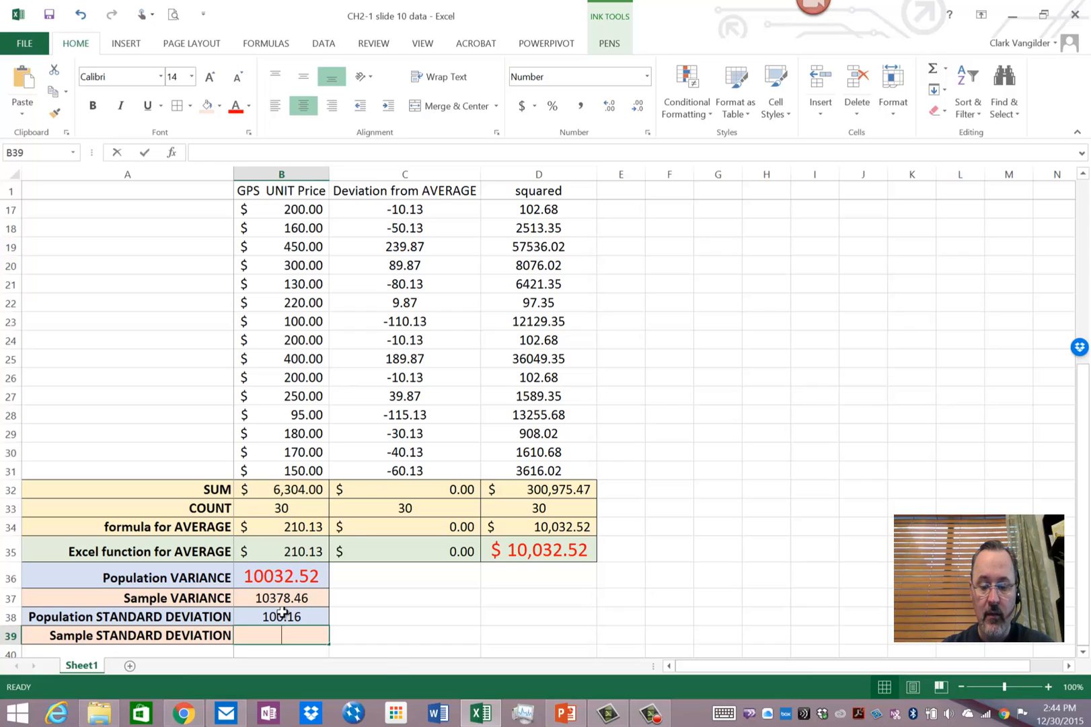
pyautogui.write('=var.s')
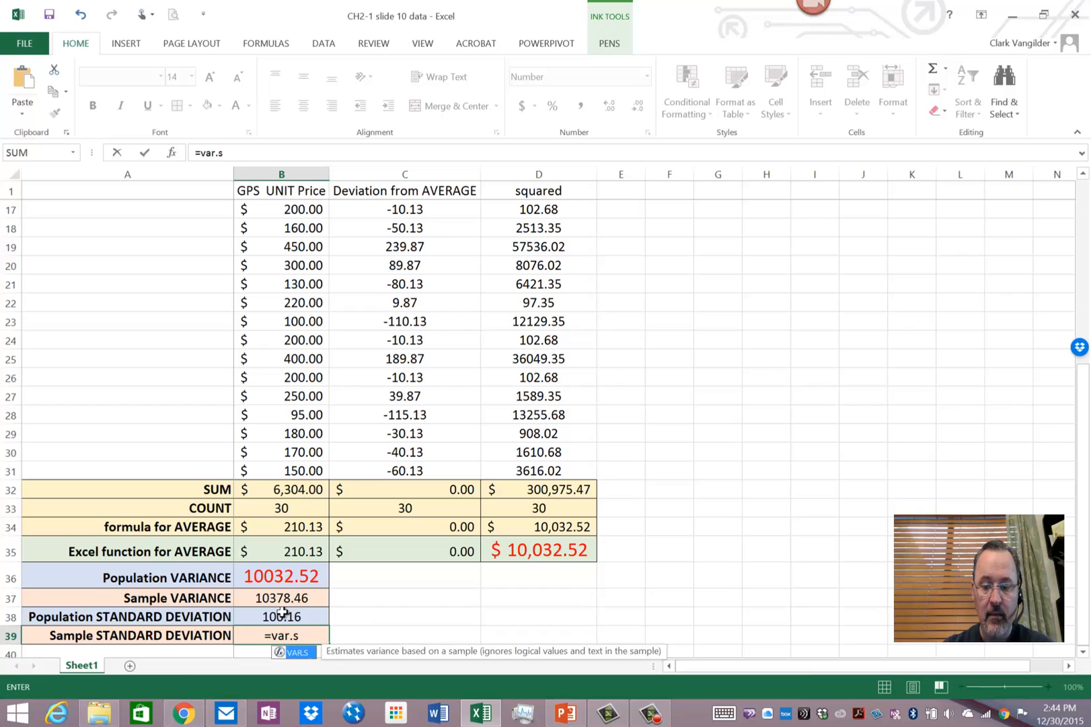
pyautogui.write('(gpsunits')
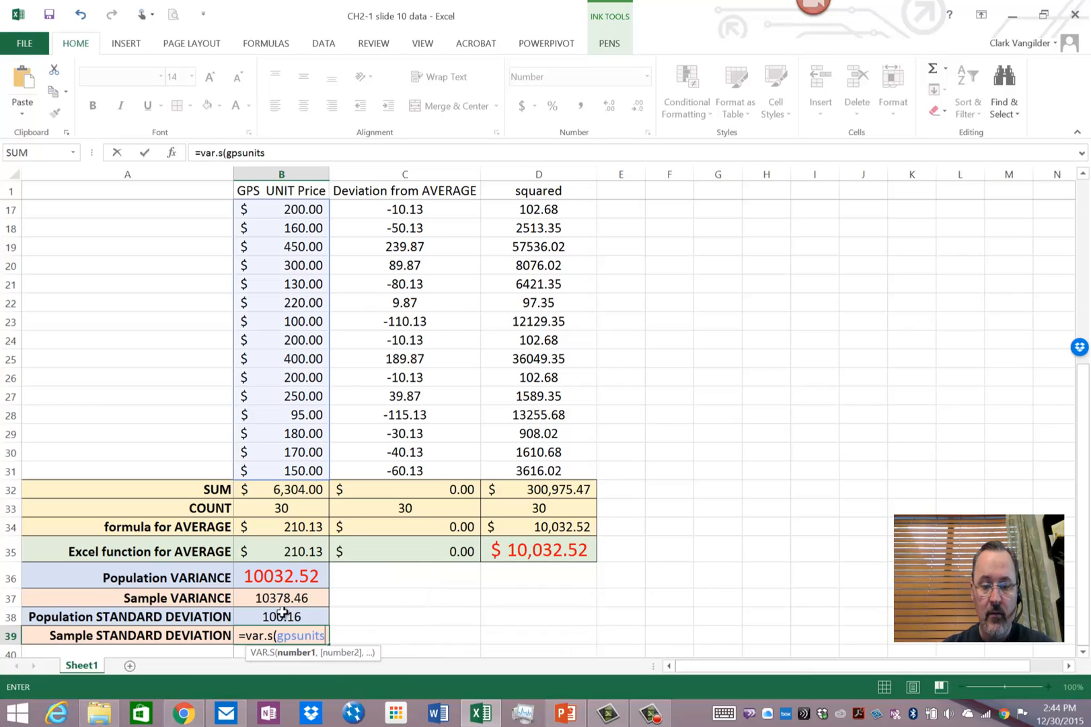
pyautogui.write(')')
# Step: Edit the row 39 formula from VAR.S to =STDEV.S(gpsunits), giving 101.87
pyautogui.press('Return')
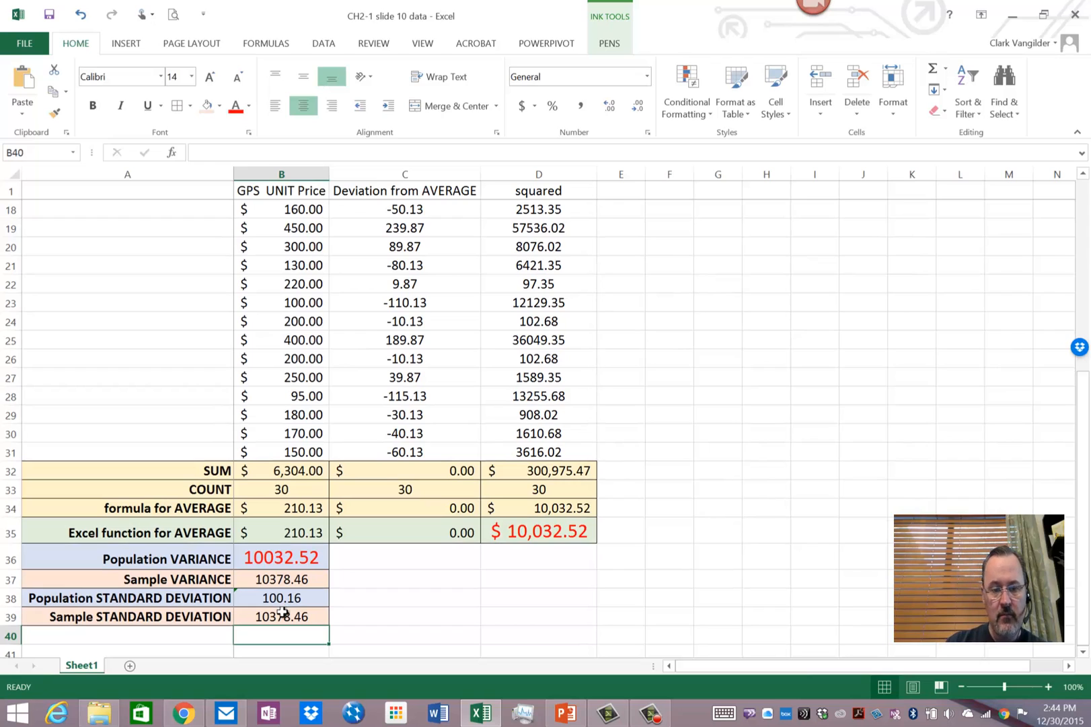
pyautogui.click(283, 614)
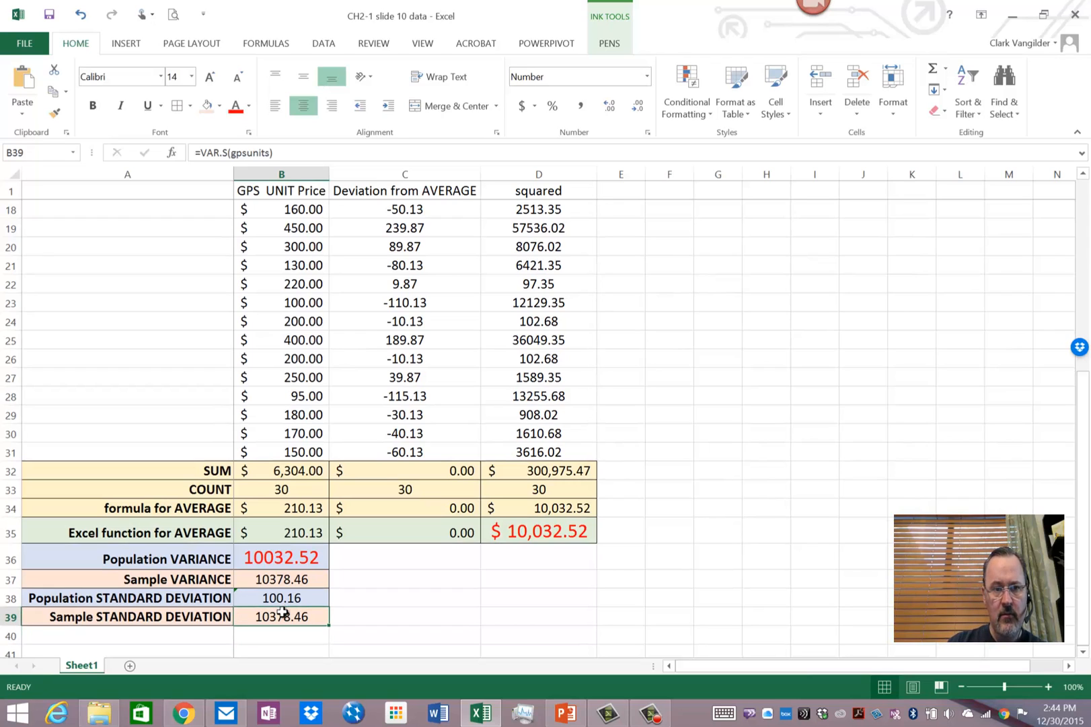
pyautogui.click(202, 153)
pyautogui.doubleClick(206, 153)
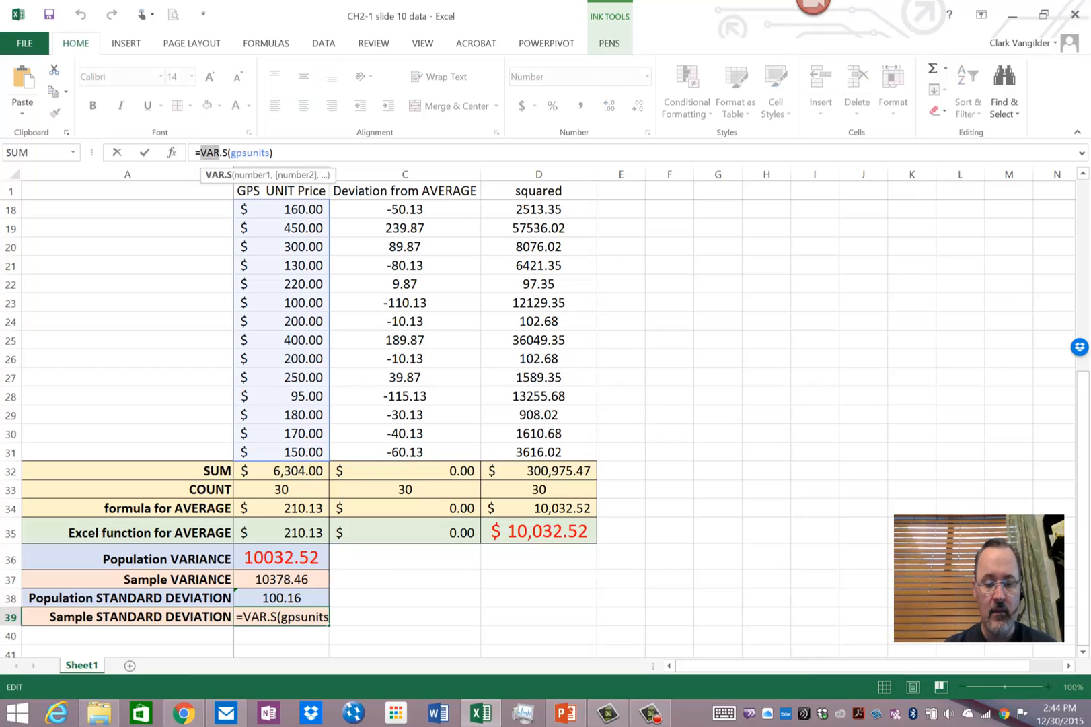
pyautogui.write('std')
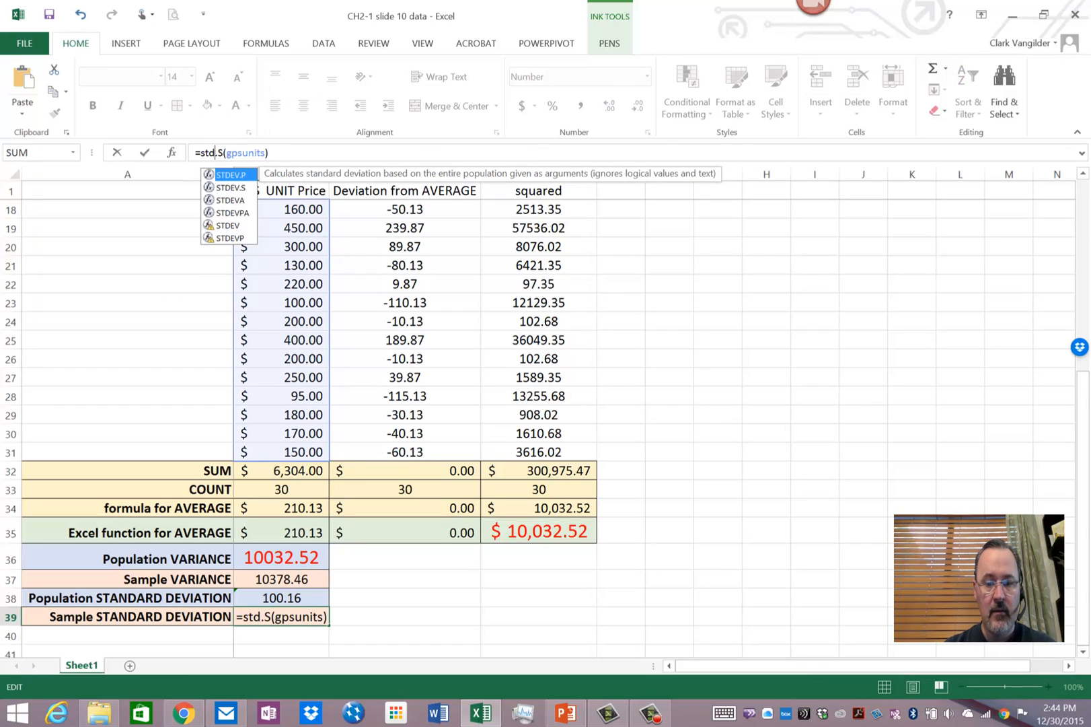
pyautogui.press('Down')
pyautogui.press('Tab')
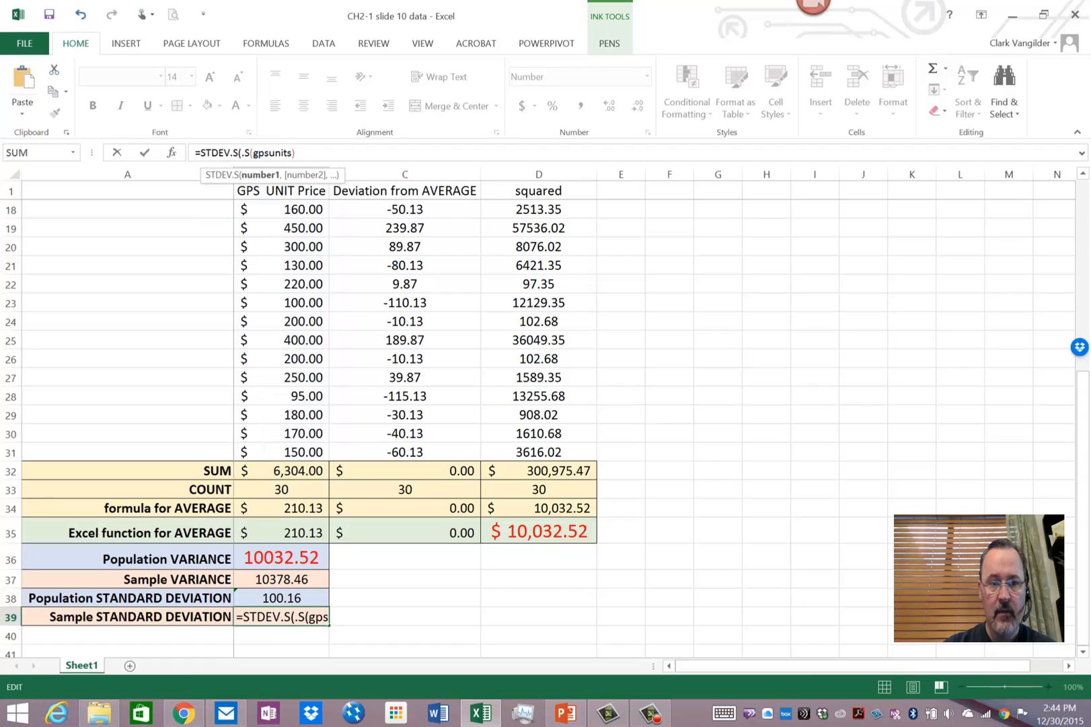
pyautogui.press('Delete')
pyautogui.press('Delete')
pyautogui.press('Delete')
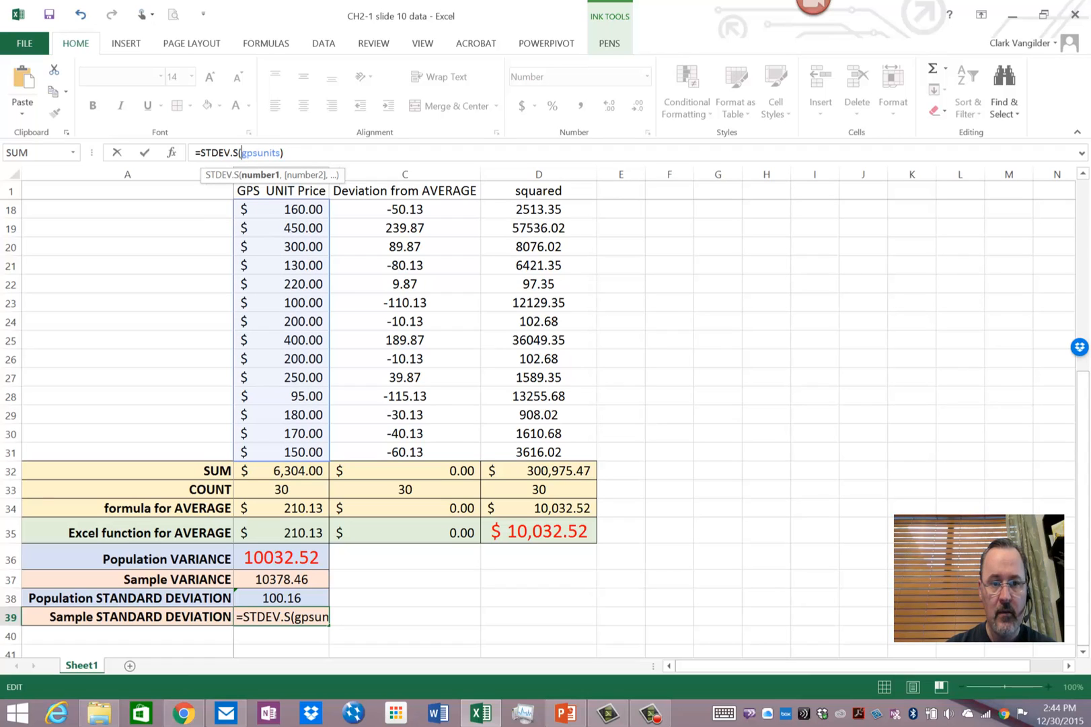
pyautogui.press('Return')
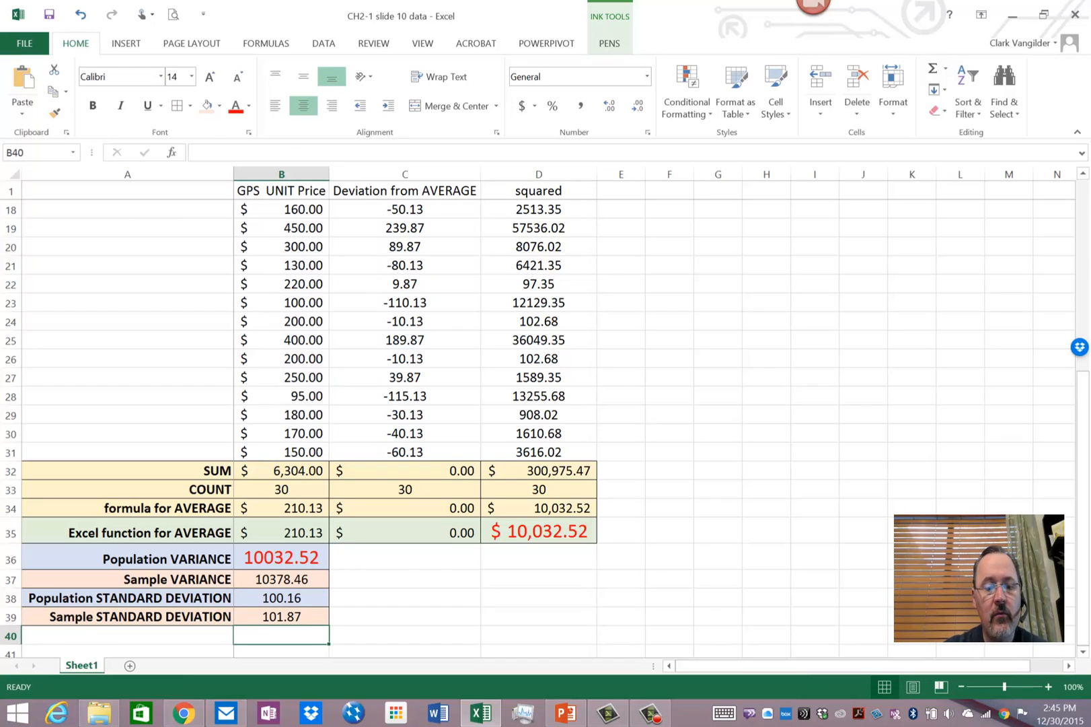
# Step: Enter =B38^2 beside the population standard deviation and compare it with the population variance
pyautogui.click(549, 534)
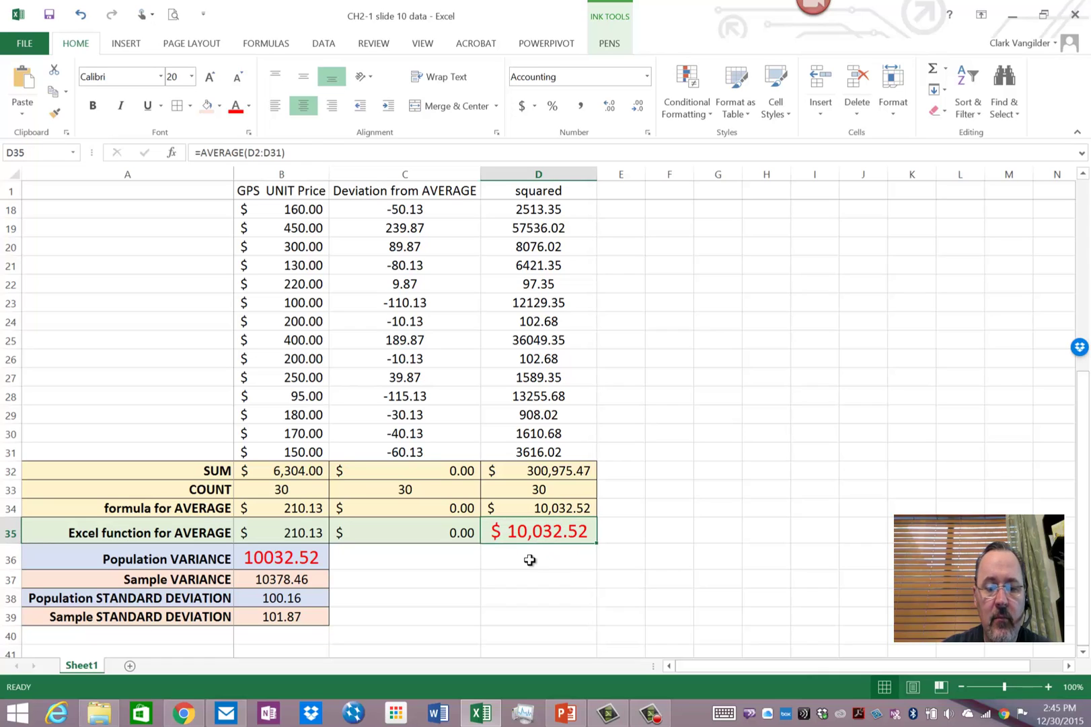
pyautogui.click(279, 560)
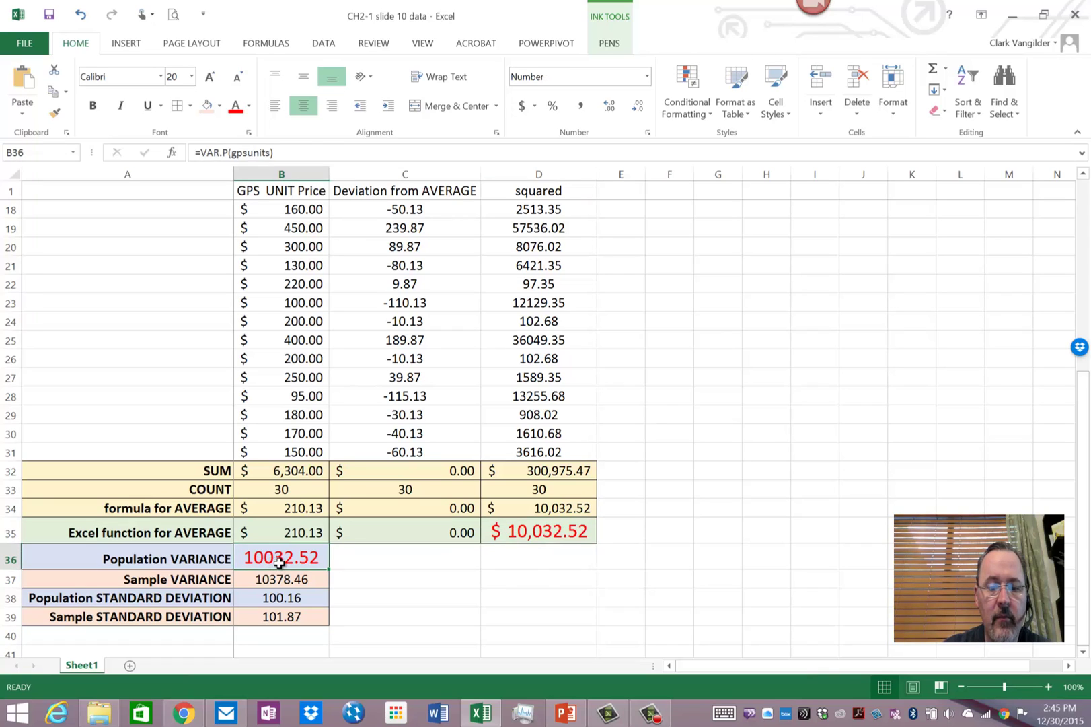
pyautogui.click(305, 595)
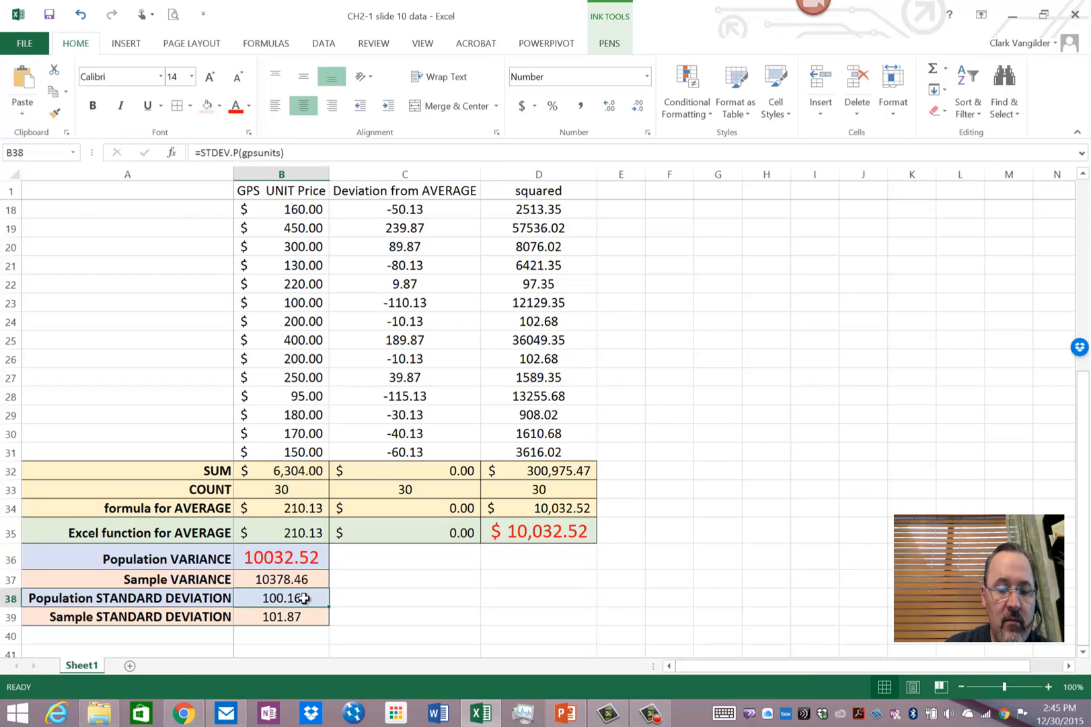
pyautogui.click(370, 594)
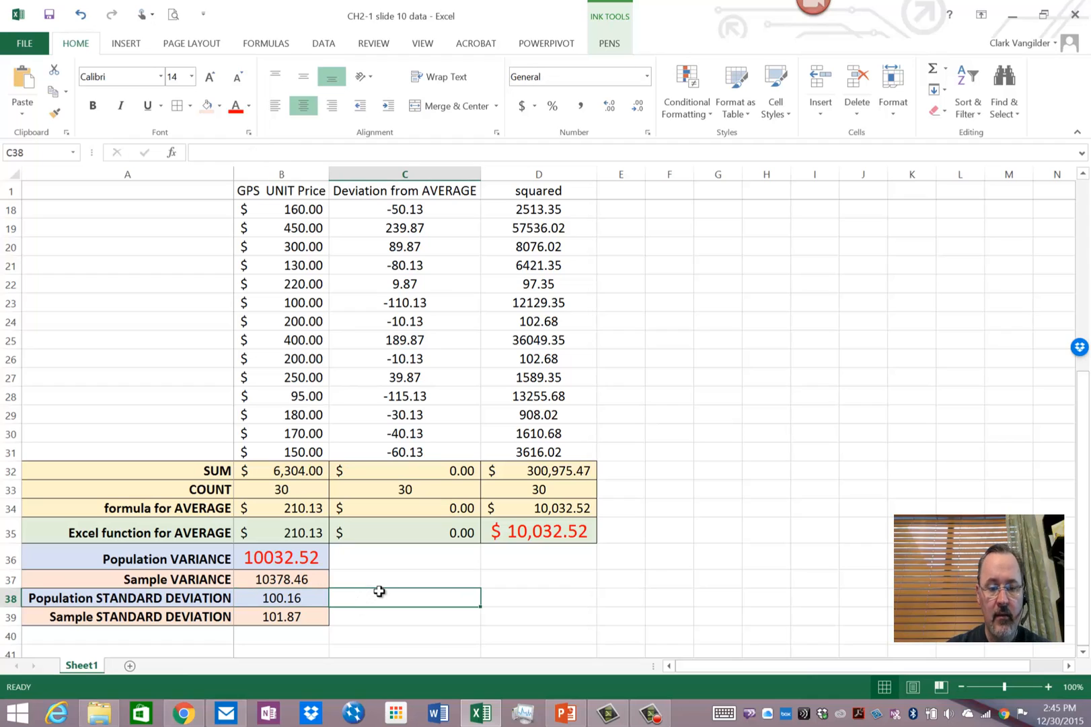
pyautogui.write('=')
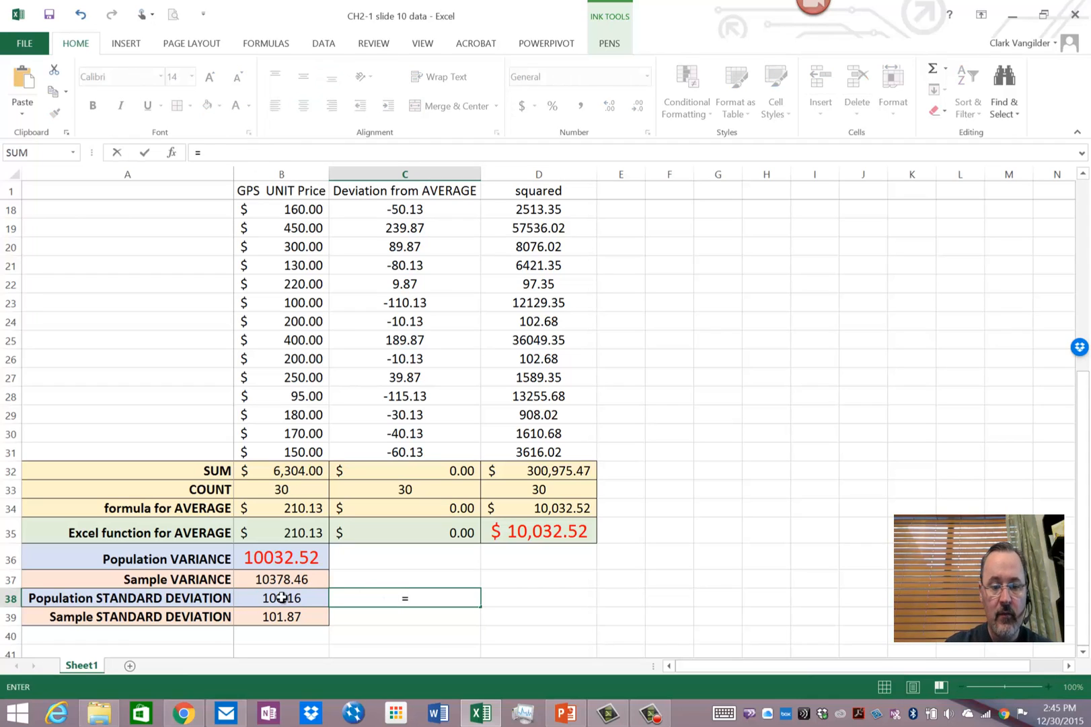
pyautogui.click(283, 597)
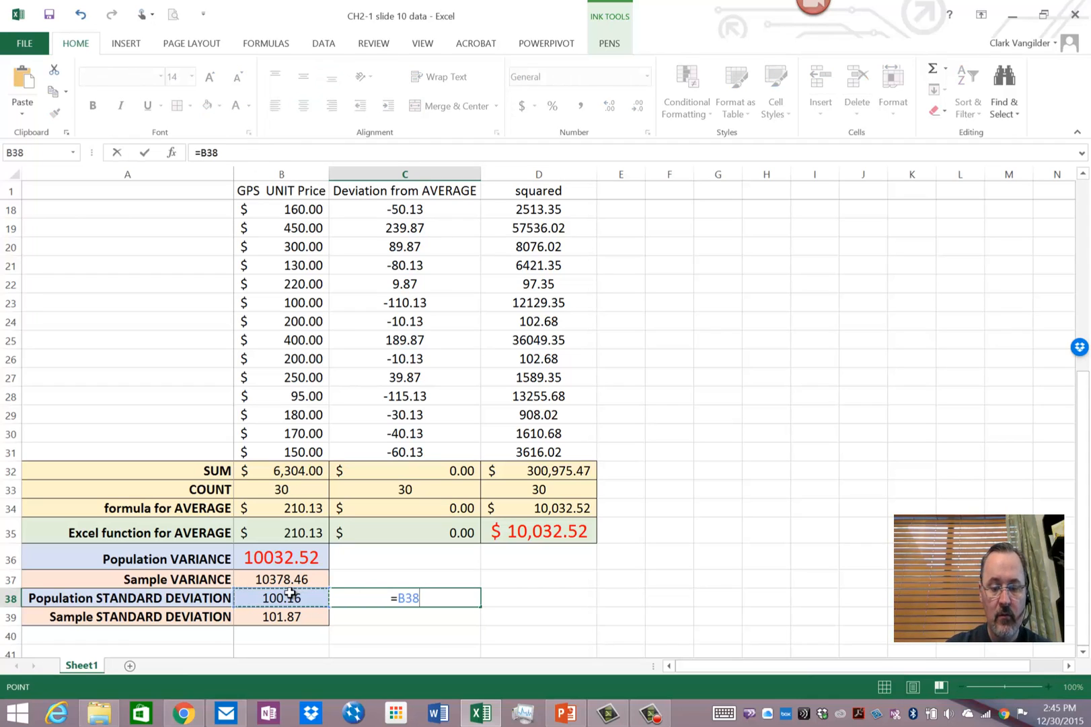
pyautogui.write('^2')
pyautogui.press('Return')
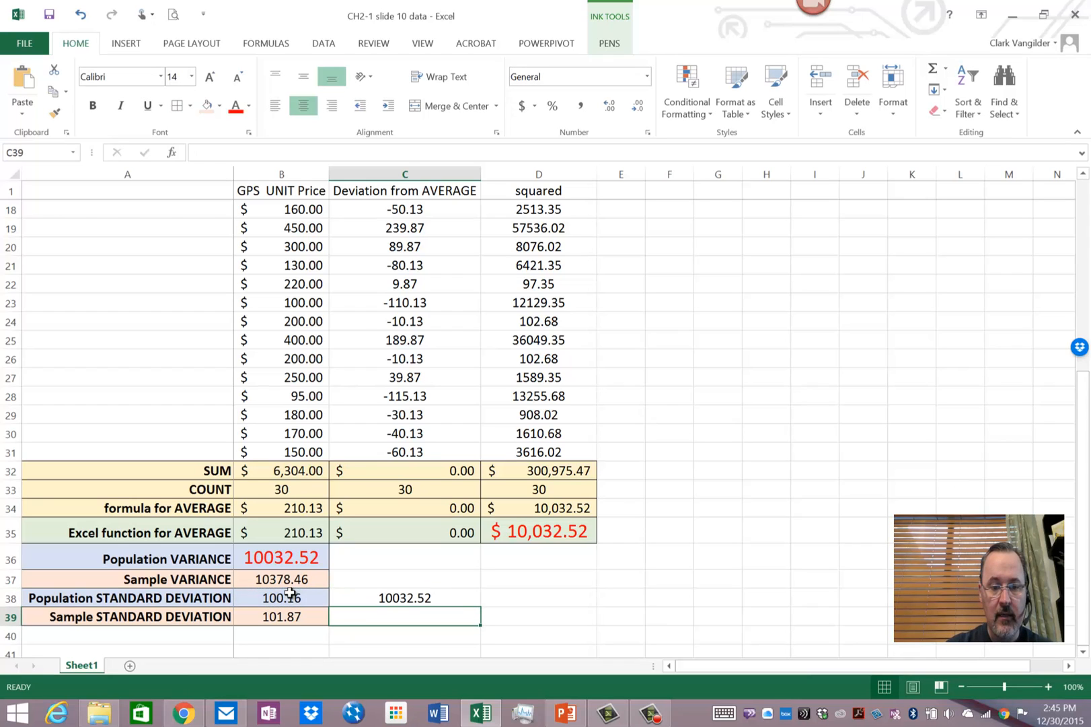
pyautogui.click(294, 558)
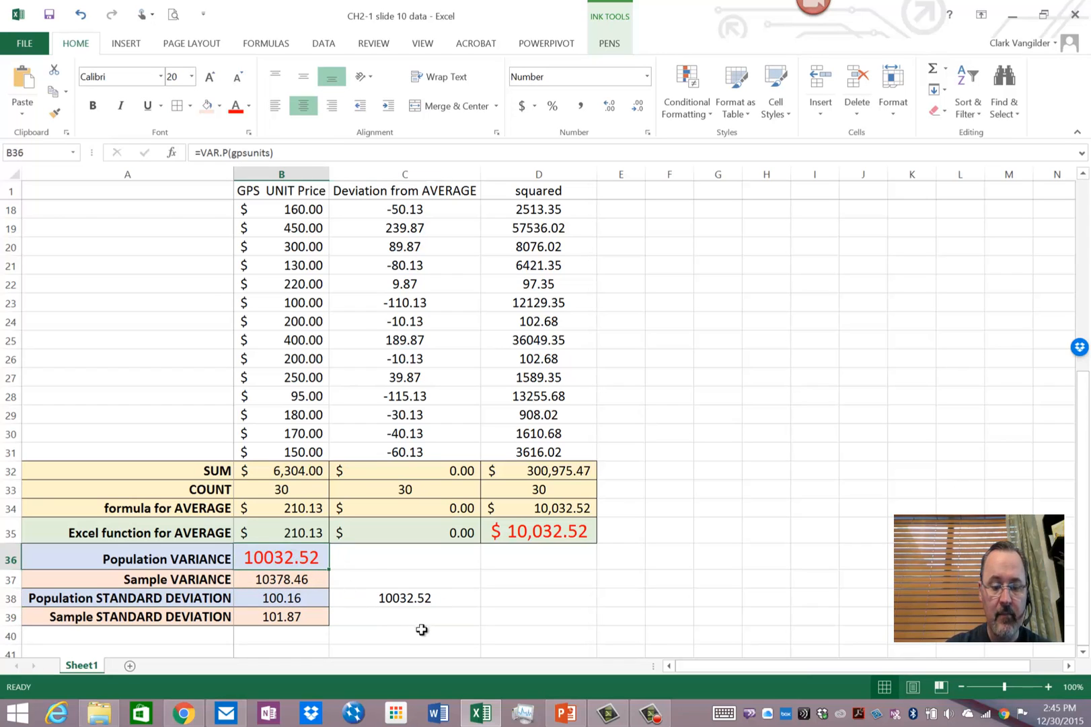
pyautogui.keyDown('ctrl'); pyautogui.click(418, 599); pyautogui.keyUp('ctrl')
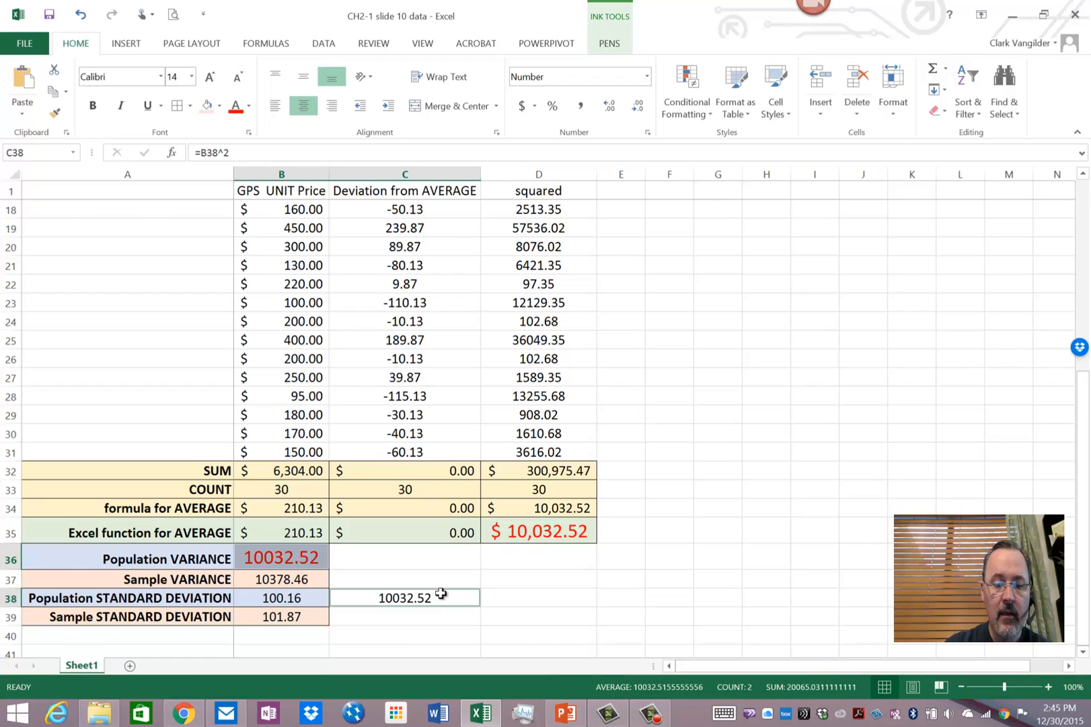
# Step: Copy the squaring formula to the sample row and trim both results to two decimals (10032.52, 10378.46)
pyautogui.click(439, 597)
pyautogui.moveTo(480, 608)
pyautogui.mouseDown()
pyautogui.moveTo(479, 621)
pyautogui.moveTo(452, 616)
pyautogui.mouseUp()
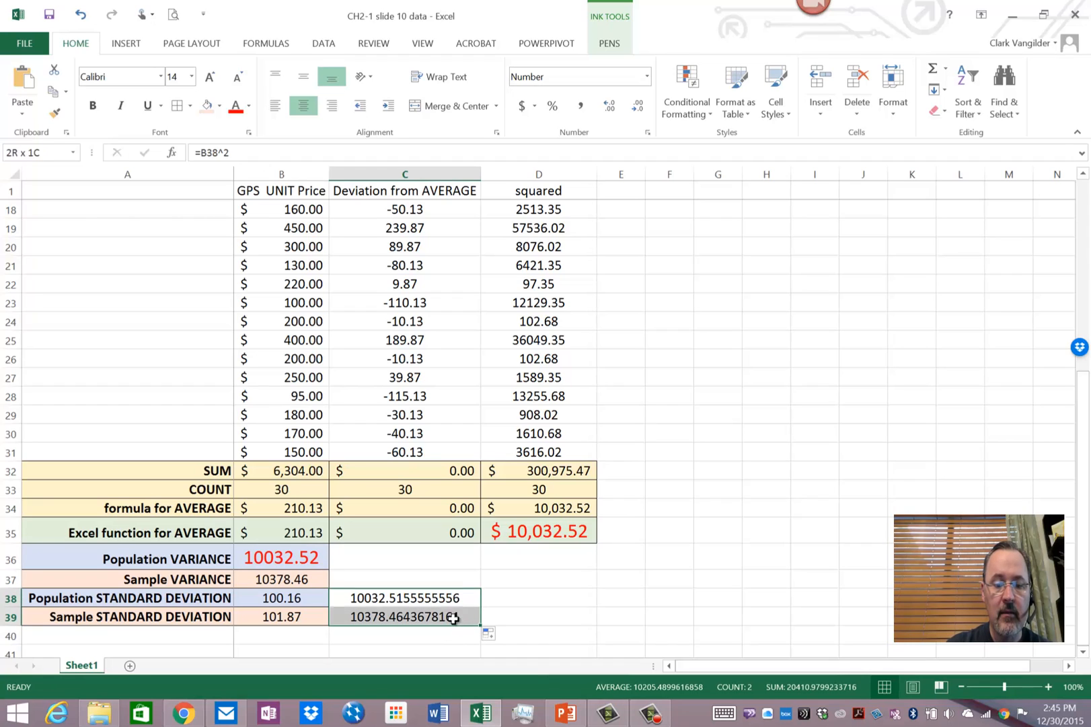
pyautogui.click(637, 106)
pyautogui.click(638, 105)
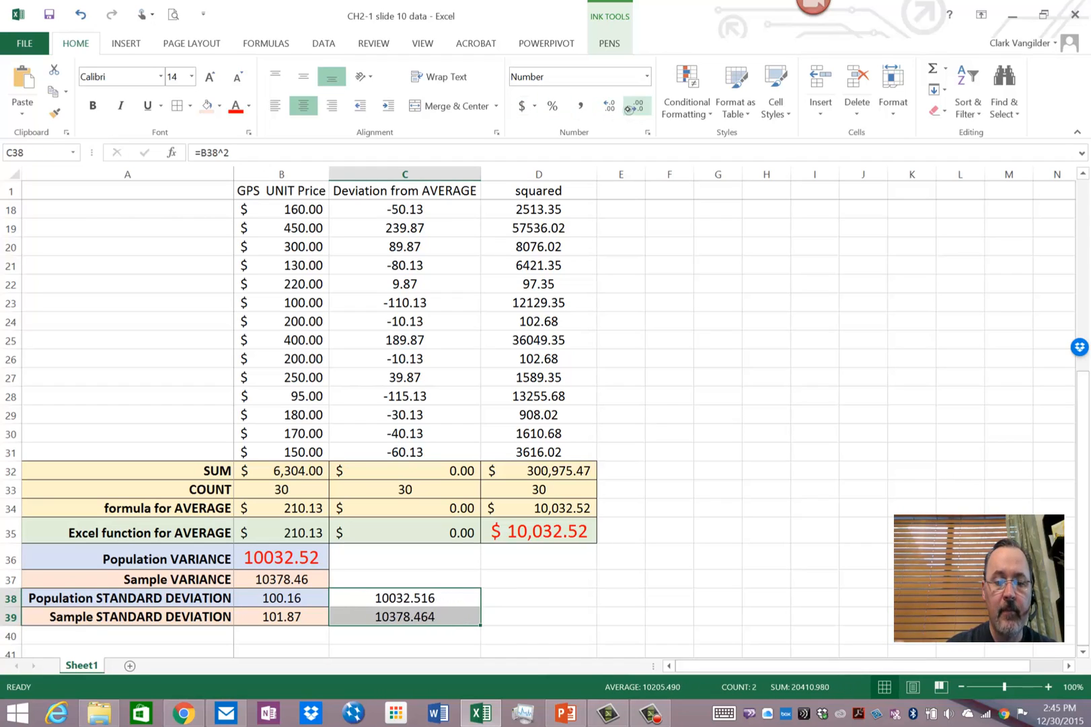
pyautogui.click(636, 105)
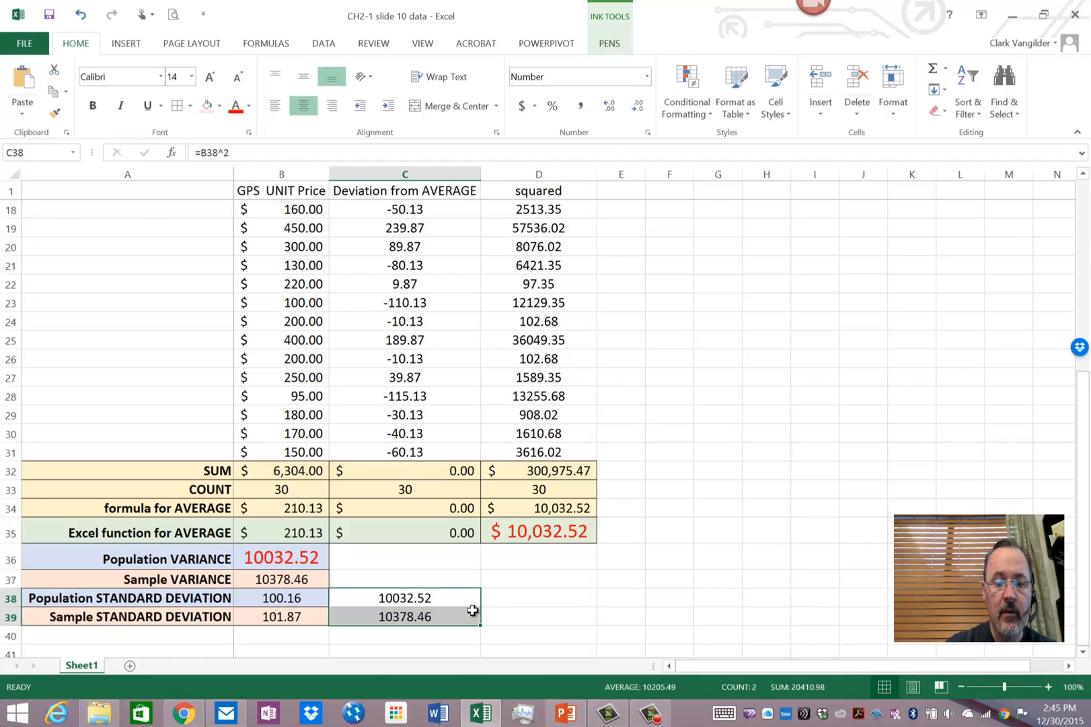
# Step: Pair each variance with its squared standard deviation to confirm they match
pyautogui.click(306, 579)
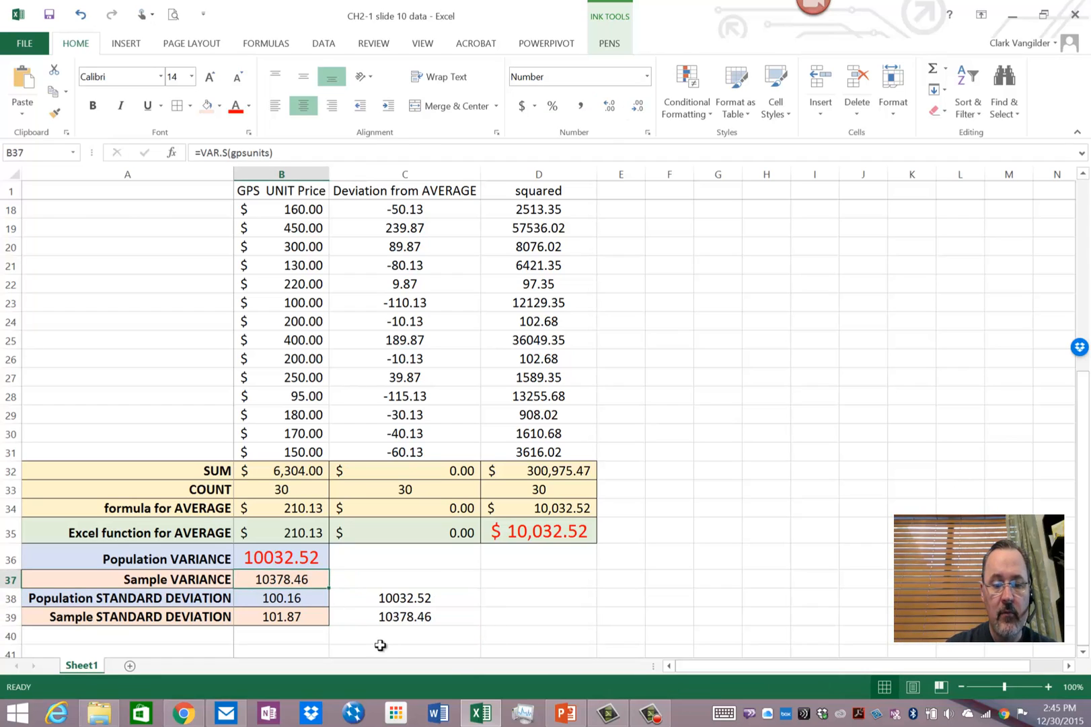
pyautogui.keyDown('ctrl'); pyautogui.click(417, 623); pyautogui.keyUp('ctrl')
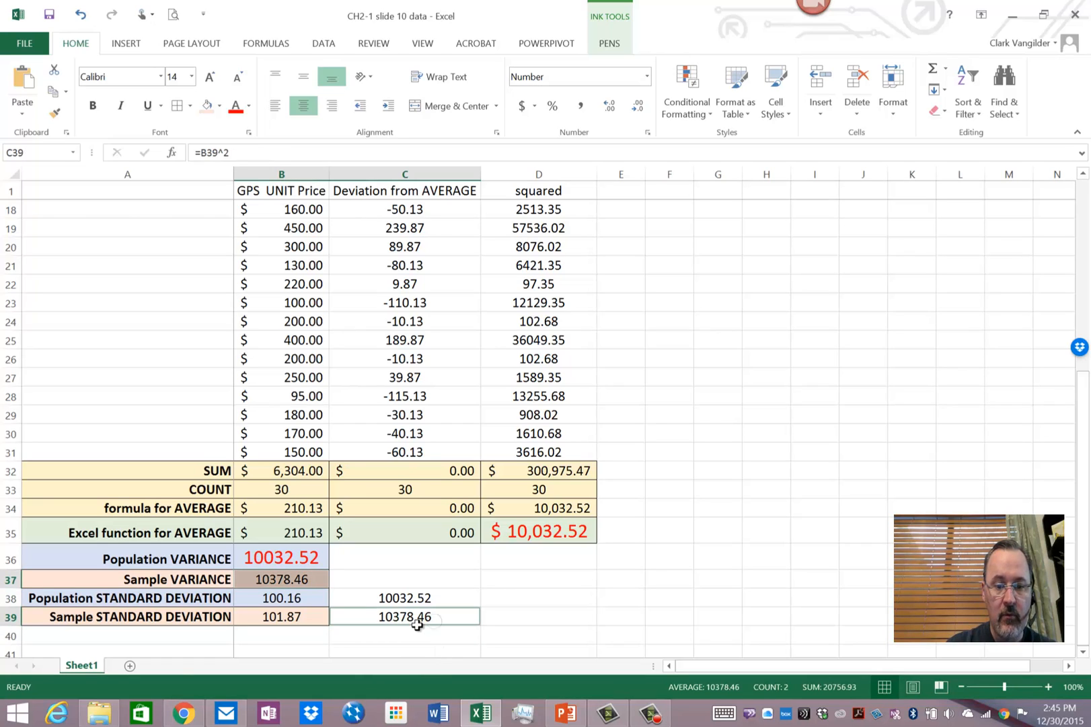
pyautogui.click(297, 555)
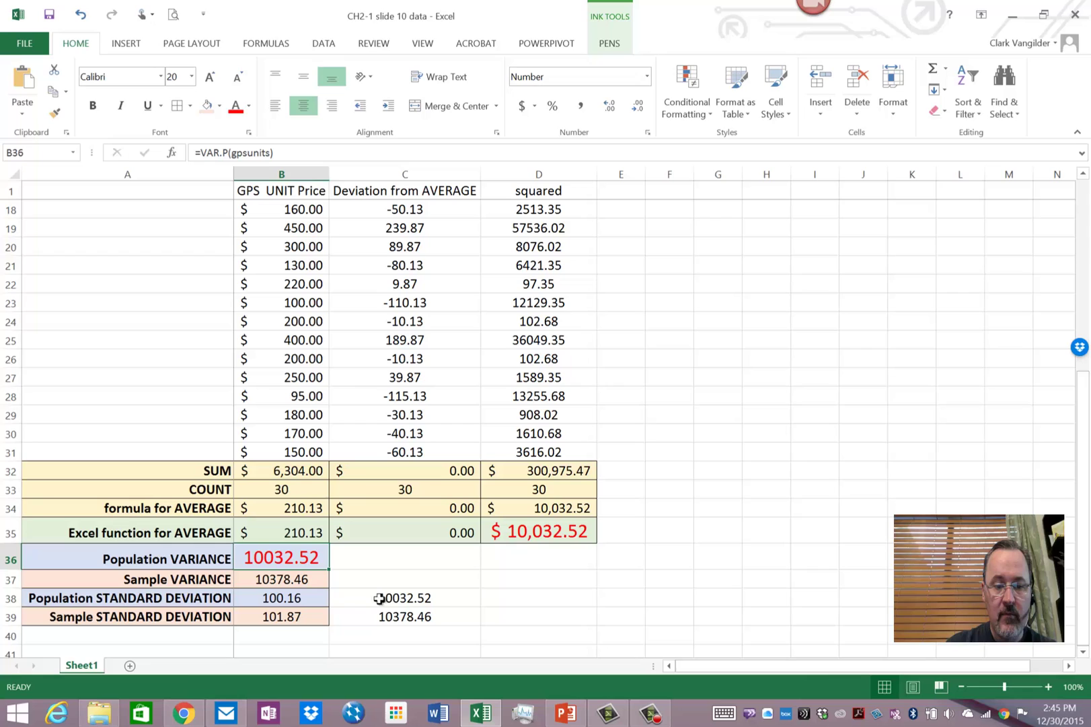
pyautogui.keyDown('ctrl'); pyautogui.click(418, 597); pyautogui.keyUp('ctrl')
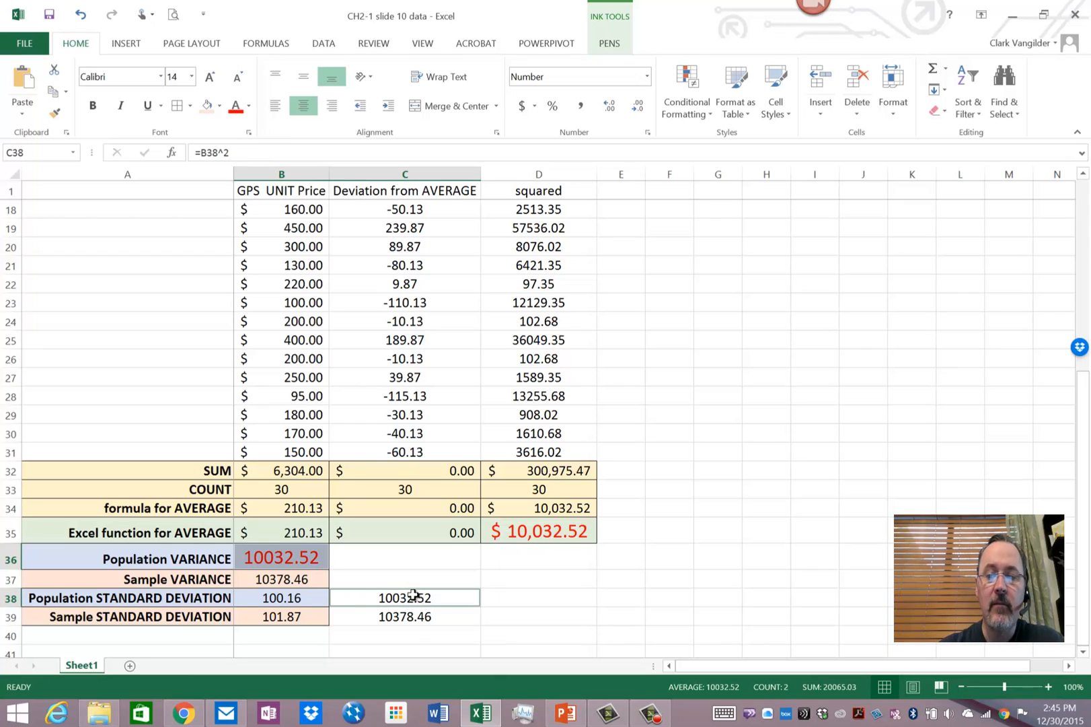
pyautogui.moveTo(1083, 375); pyautogui.dragTo(1084, 184)
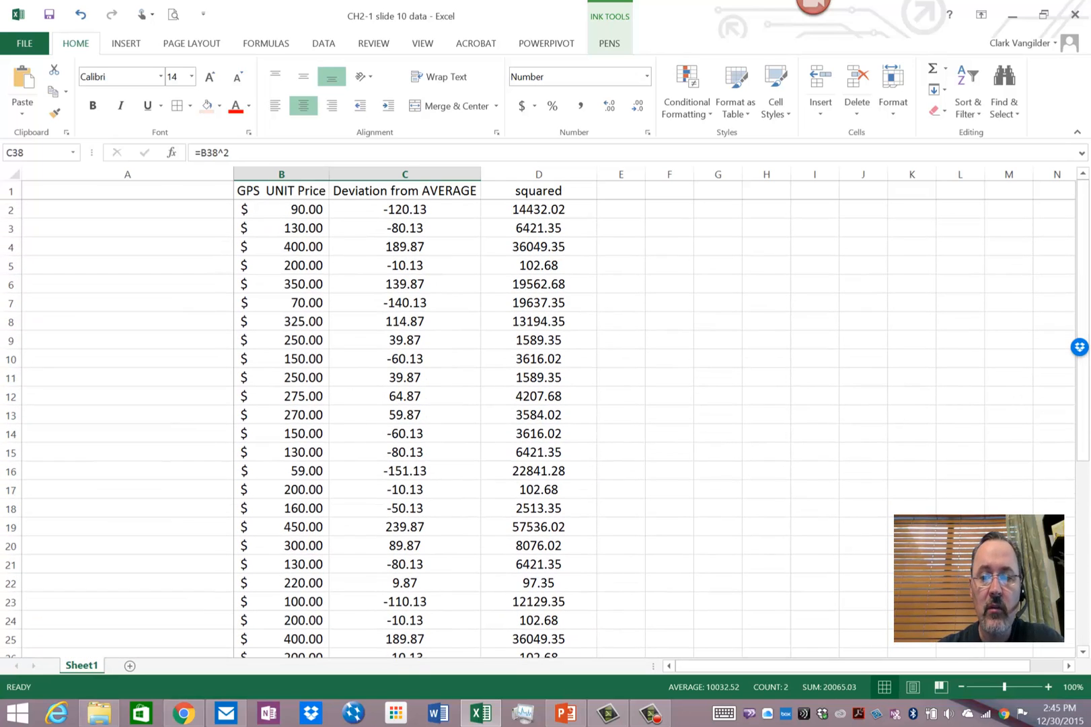
pyautogui.moveTo(1084, 197); pyautogui.dragTo(1084, 409)
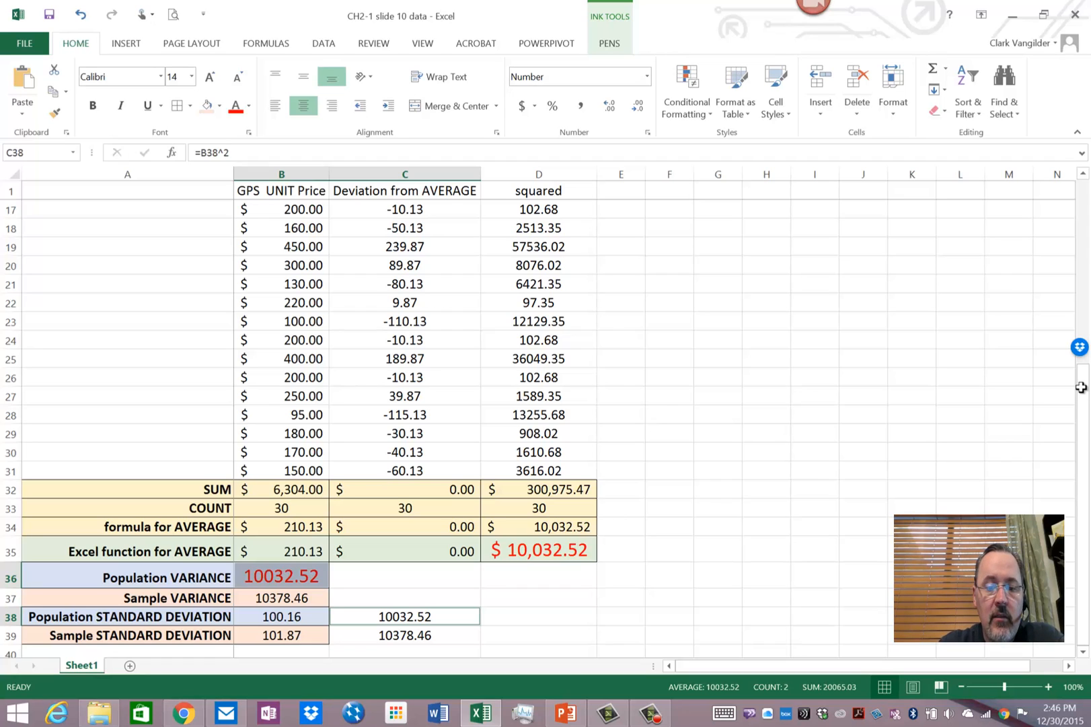
pyautogui.moveTo(1084, 389)
pyautogui.mouseDown()
pyautogui.moveTo(1085, 427)
pyautogui.moveTo(1084, 196)
pyautogui.moveTo(1084, 612)
pyautogui.mouseUp()
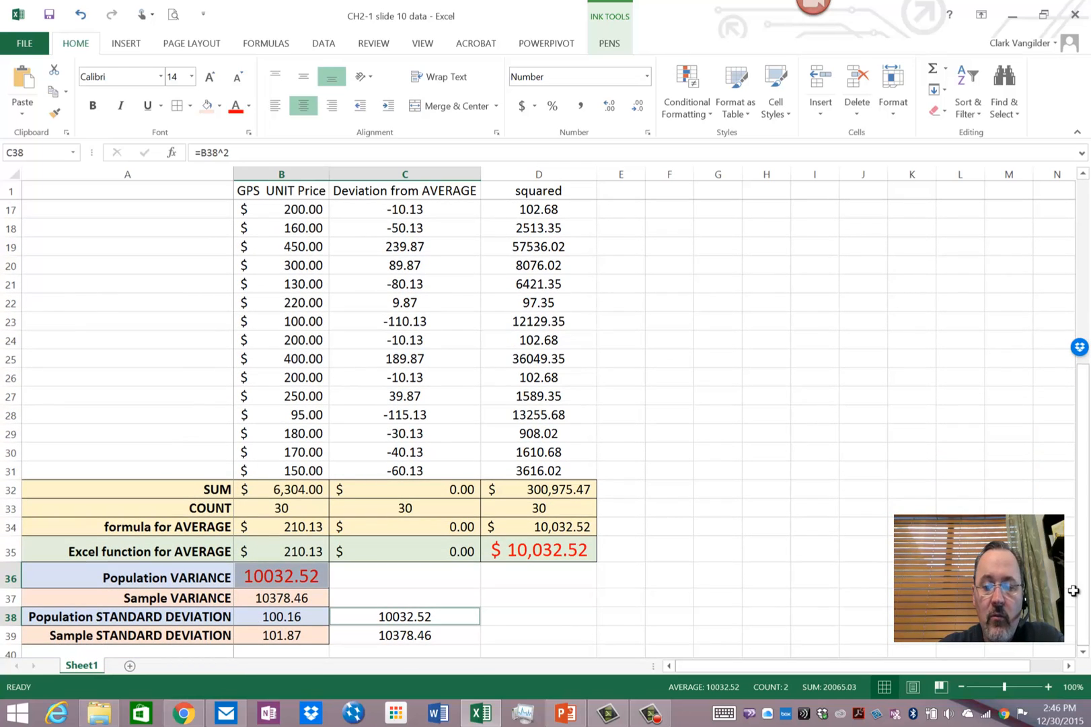